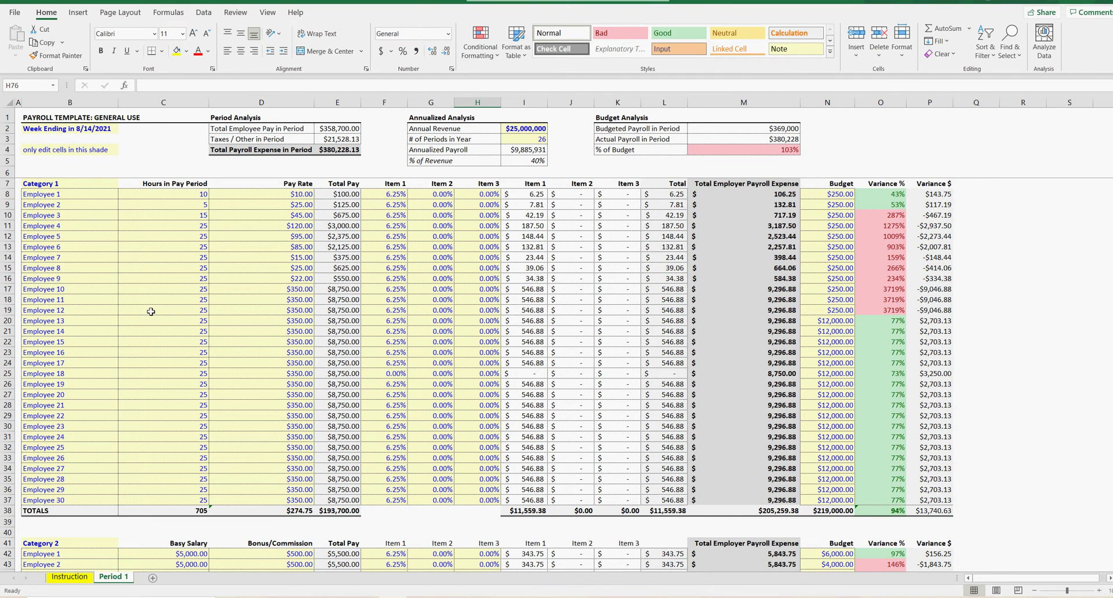
Review the pay rates, Item 1 percentage, Variance % and budget analysis formulas on Period 1.
{"action": "scroll", "coordinate": [155, 308], "scroll_direction": "down", "scroll_amount": 20}
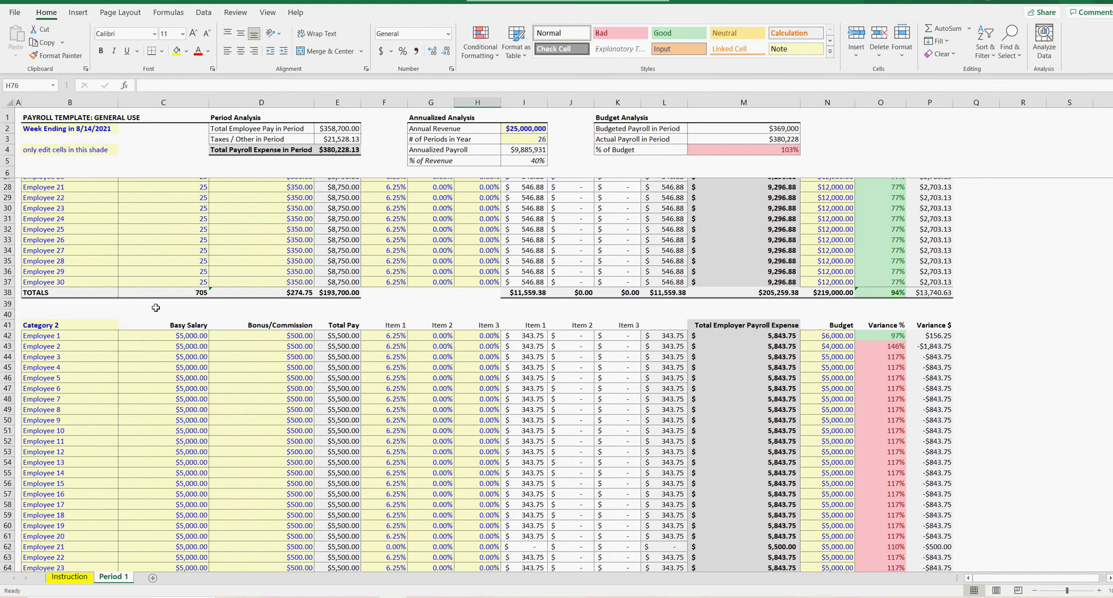
{"action": "scroll", "coordinate": [154, 312], "scroll_direction": "up", "scroll_amount": 14}
{"action": "scroll", "coordinate": [154, 311], "scroll_direction": "up", "scroll_amount": 7}
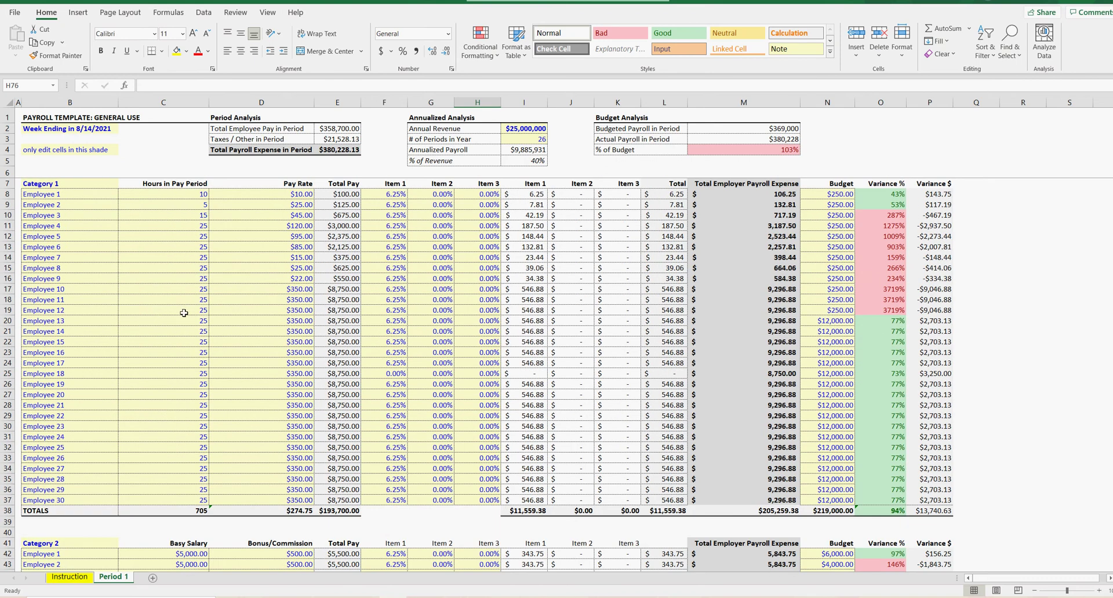
{"action": "left_click_drag", "start_coordinate": [271, 195], "coordinate": [270, 328]}
{"action": "left_click", "coordinate": [284, 276]}
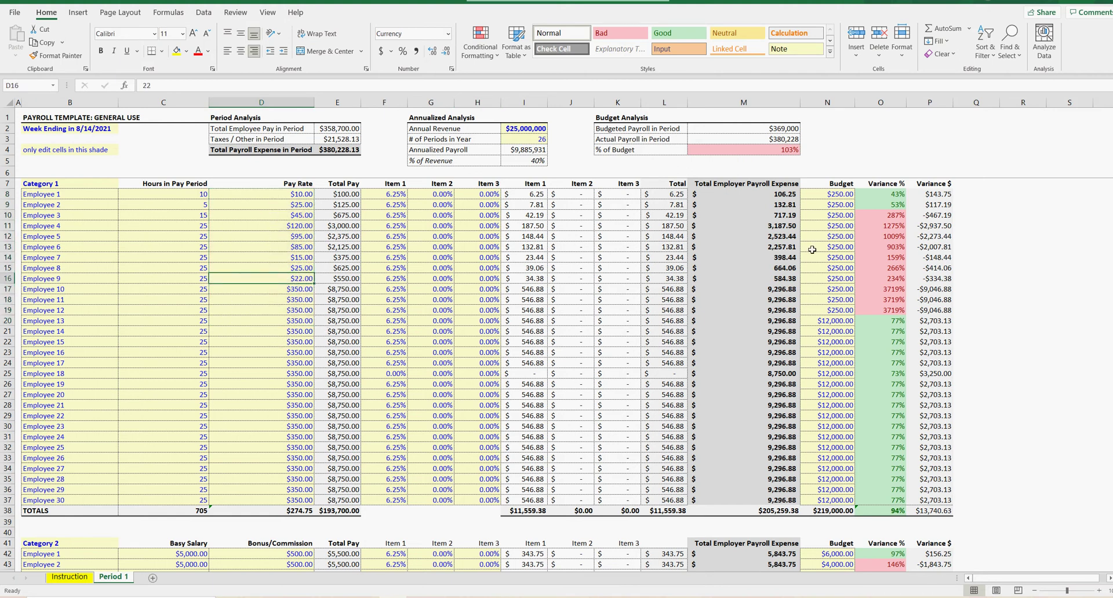
{"action": "left_click", "coordinate": [398, 196]}
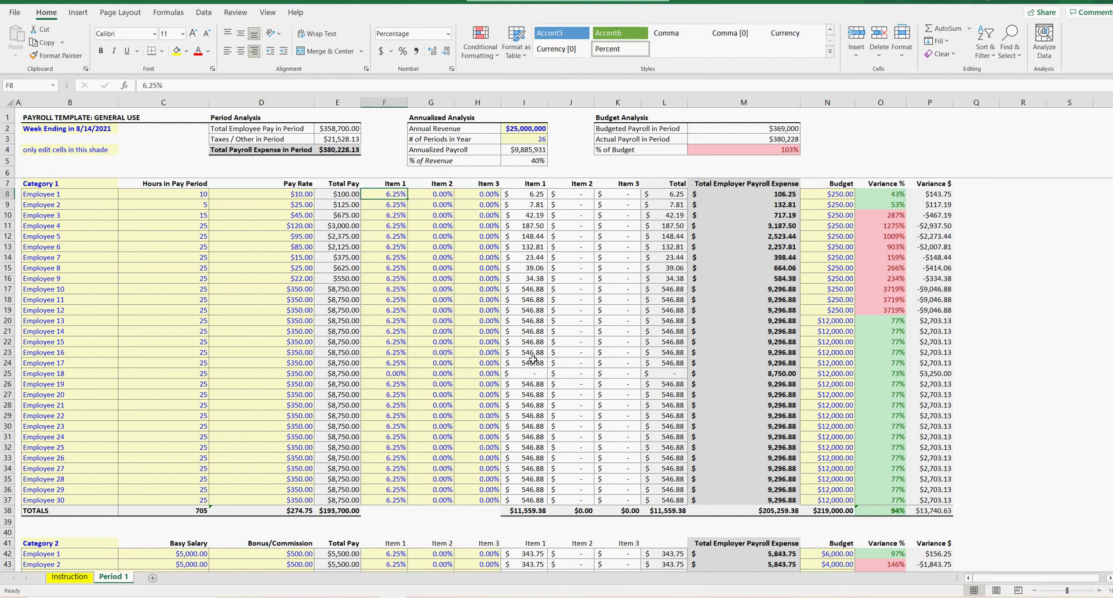
{"action": "left_click", "coordinate": [895, 512]}
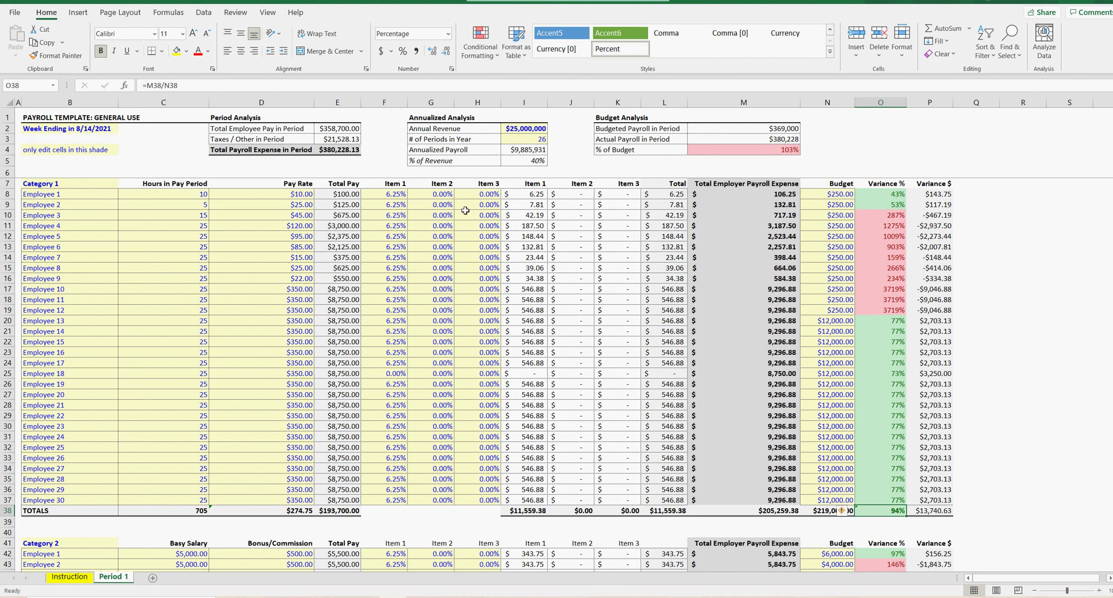
{"action": "scroll", "coordinate": [363, 383], "scroll_direction": "down", "scroll_amount": 18}
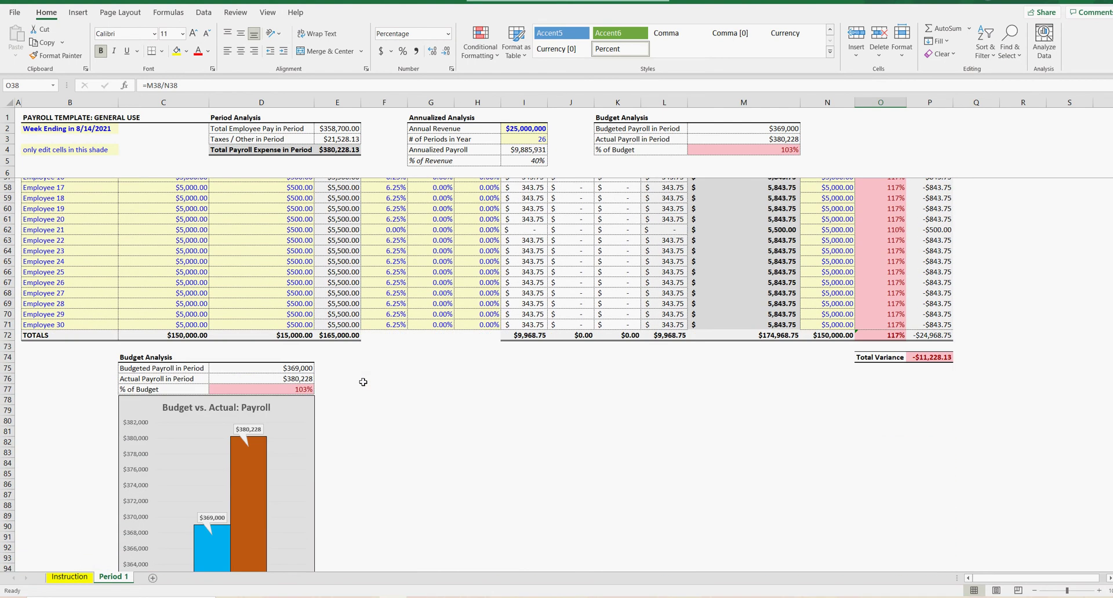
{"action": "left_click", "coordinate": [255, 324]}
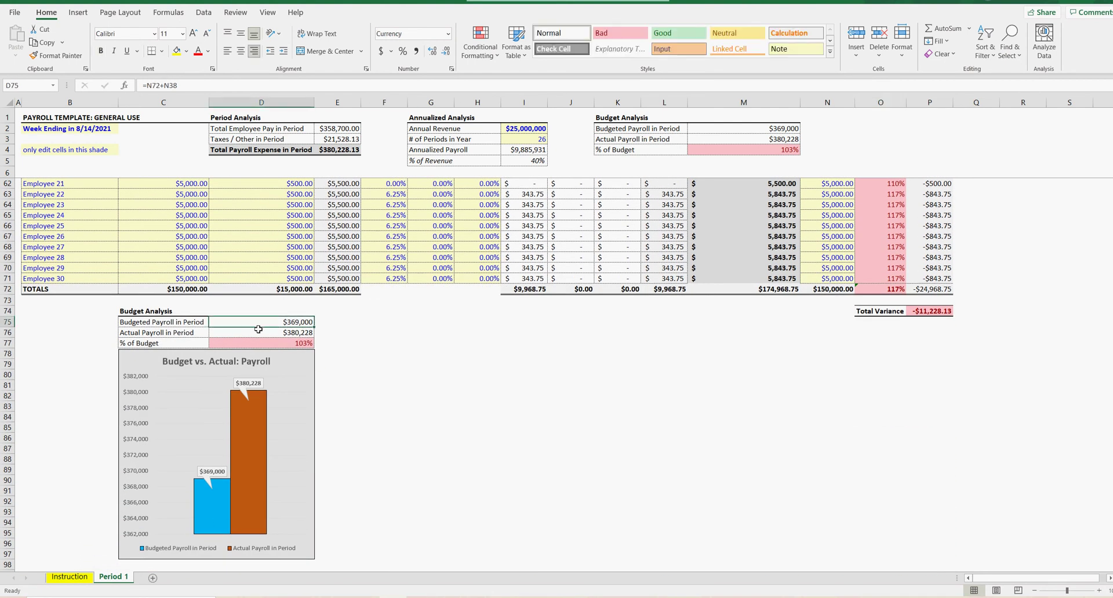
{"action": "scroll", "coordinate": [357, 392], "scroll_direction": "up", "scroll_amount": 3}
{"action": "scroll", "coordinate": [358, 393], "scroll_direction": "up", "scroll_amount": 15}
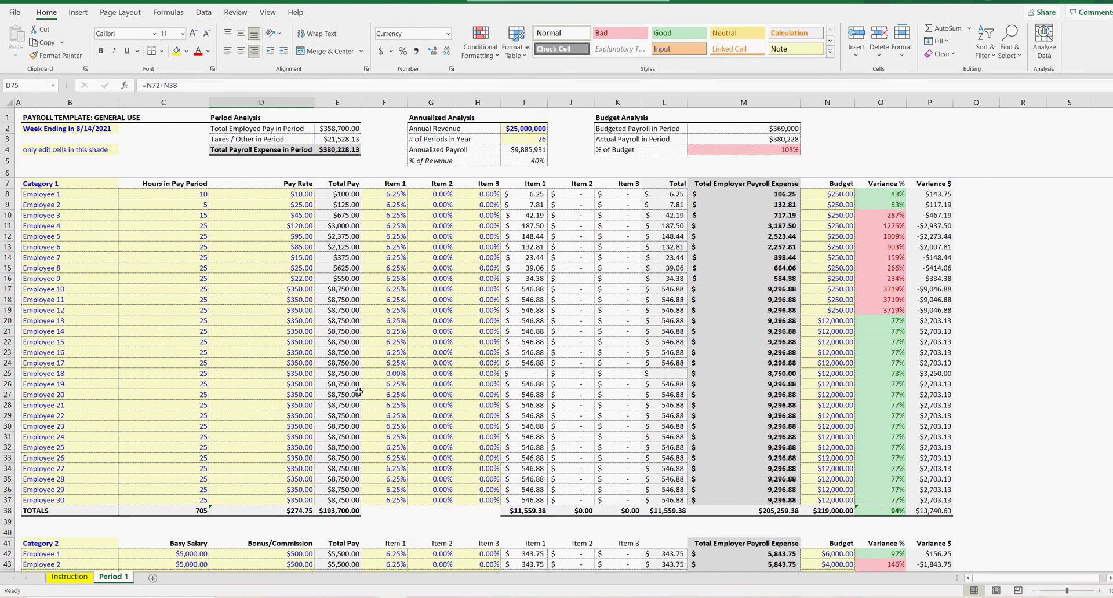
{"action": "left_click", "coordinate": [149, 255]}
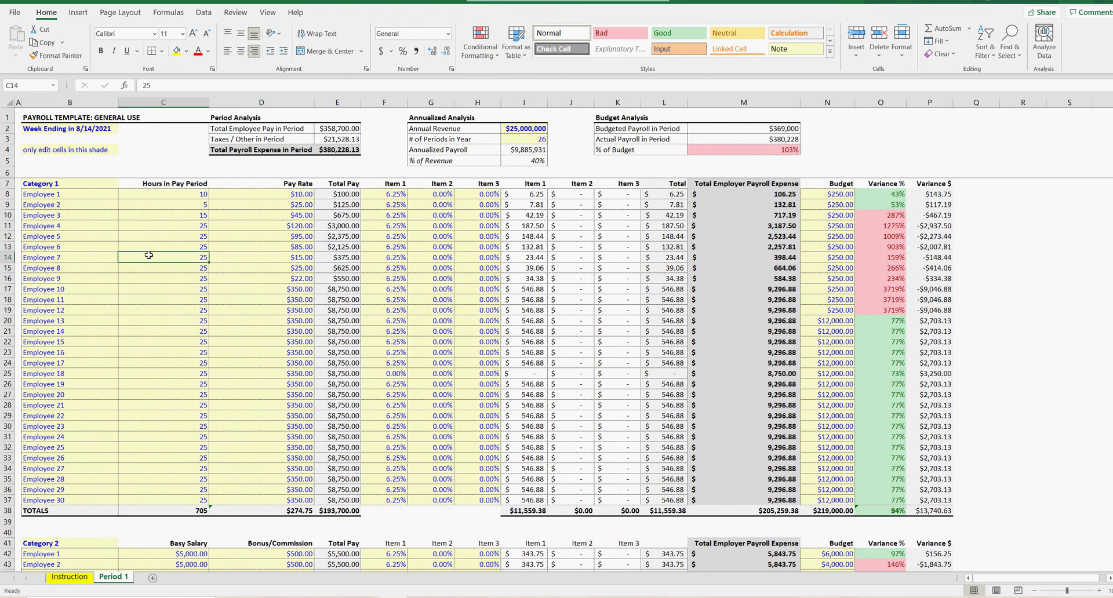
Glance at the Instruction sheet, then survey the Category 1 names, hours, pay rates, percentages and budgets.
{"action": "left_click", "coordinate": [81, 577]}
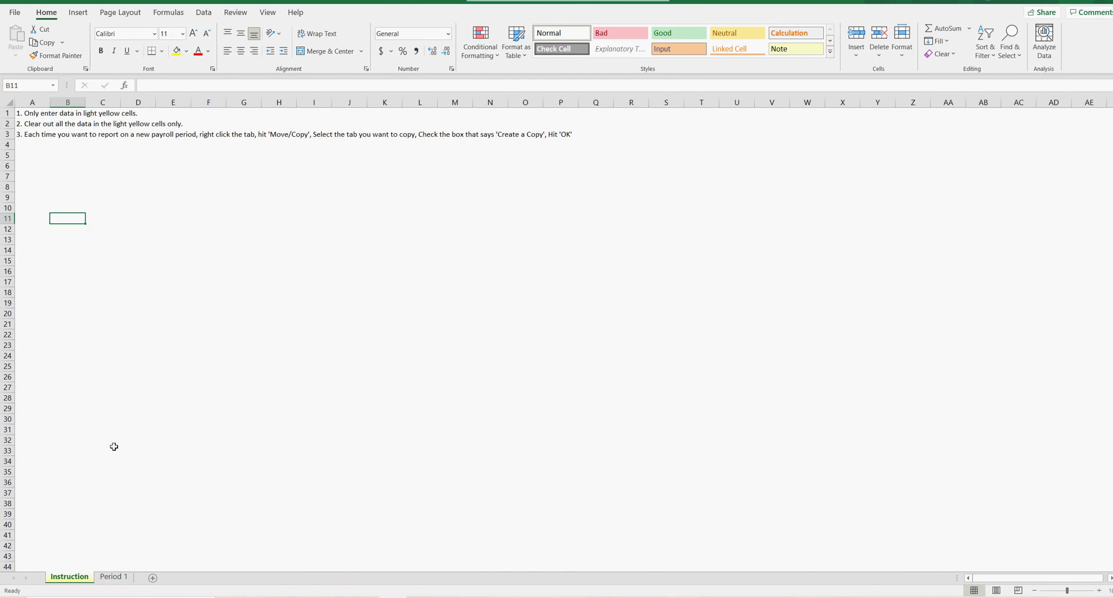
{"action": "left_click", "coordinate": [115, 578]}
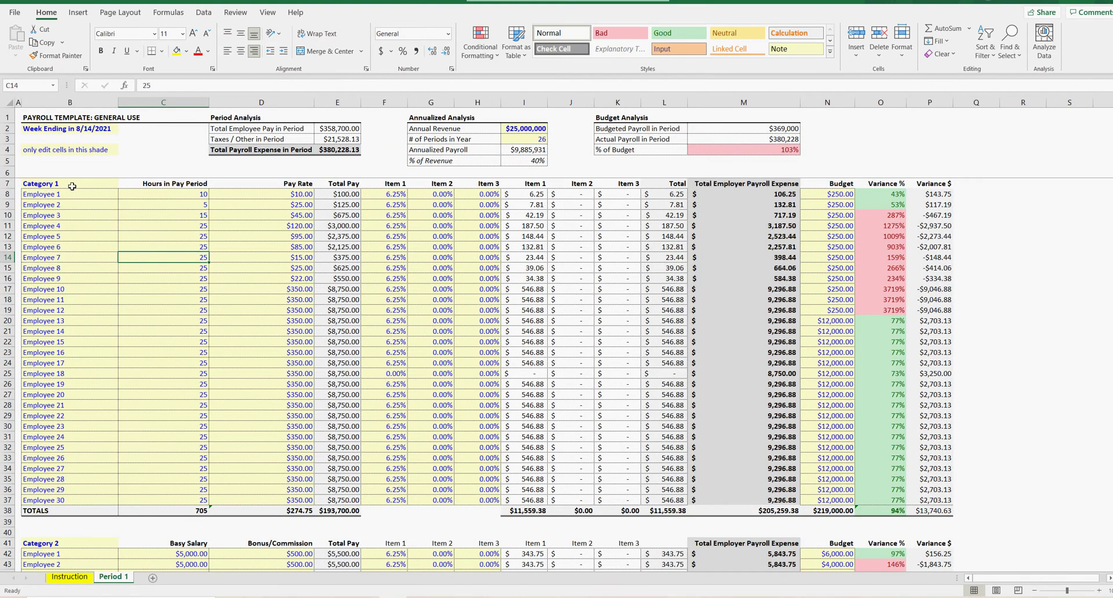
{"action": "left_click_drag", "start_coordinate": [72, 186], "coordinate": [85, 500]}
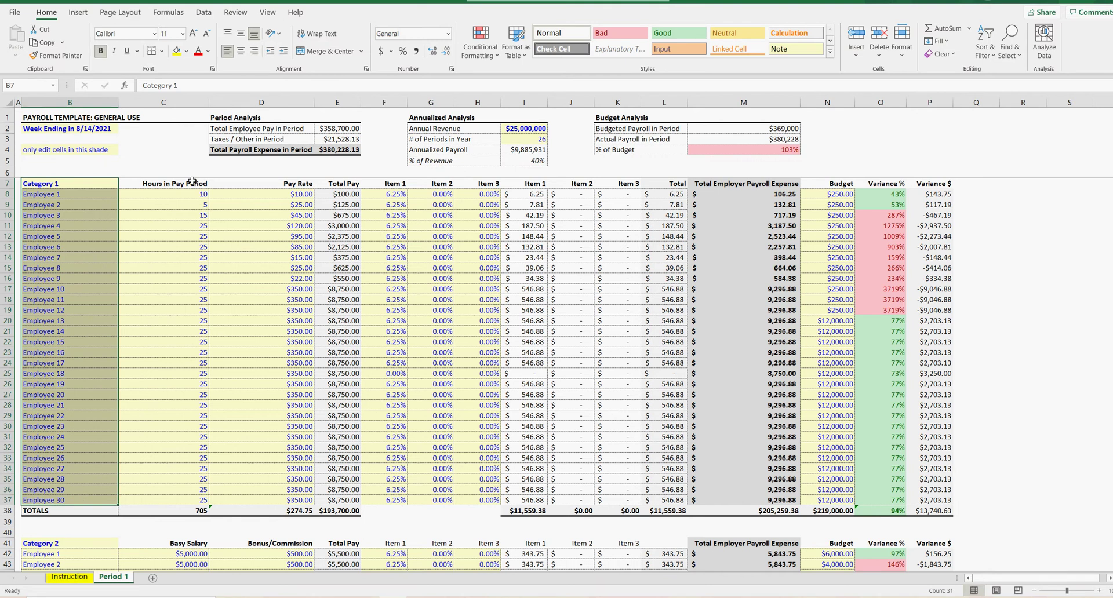
{"action": "left_click_drag", "start_coordinate": [189, 196], "coordinate": [217, 461]}
{"action": "left_click_drag", "start_coordinate": [284, 196], "coordinate": [319, 417]}
{"action": "left_click_drag", "start_coordinate": [394, 193], "coordinate": [476, 502]}
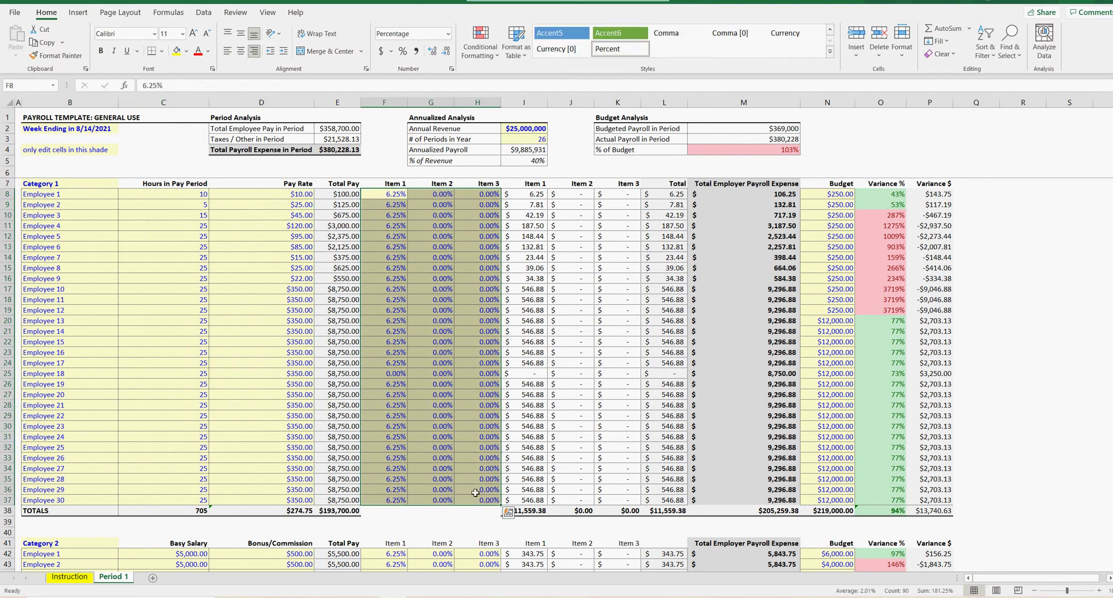
{"action": "left_click", "coordinate": [847, 192]}
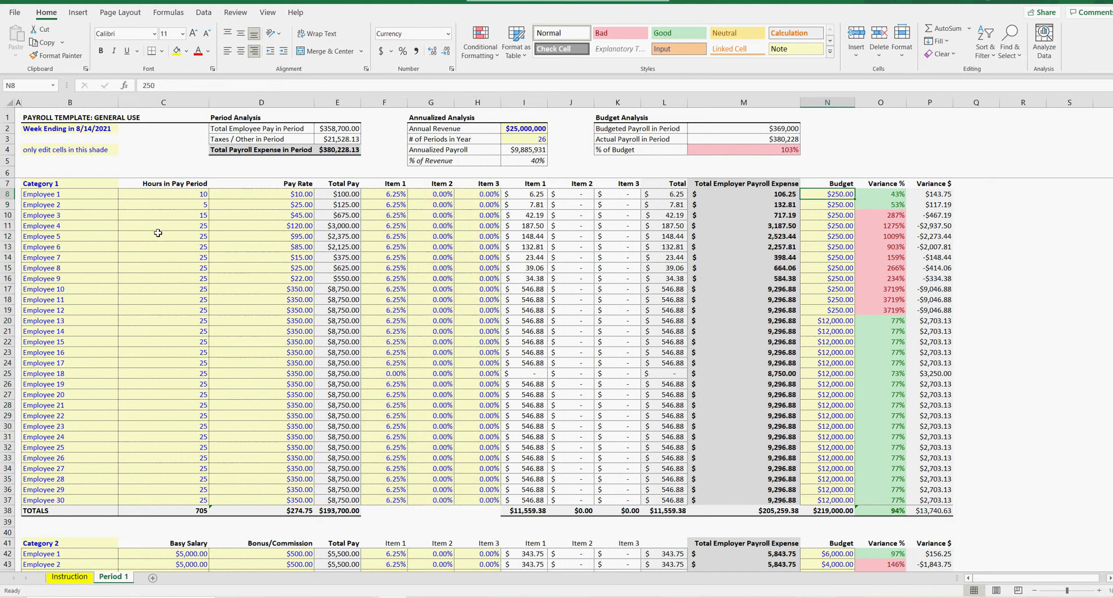
{"action": "scroll", "coordinate": [158, 235], "scroll_direction": "down", "scroll_amount": 6}
{"action": "scroll", "coordinate": [165, 261], "scroll_direction": "up", "scroll_amount": 6}
{"action": "left_click_drag", "start_coordinate": [58, 186], "coordinate": [940, 502]}
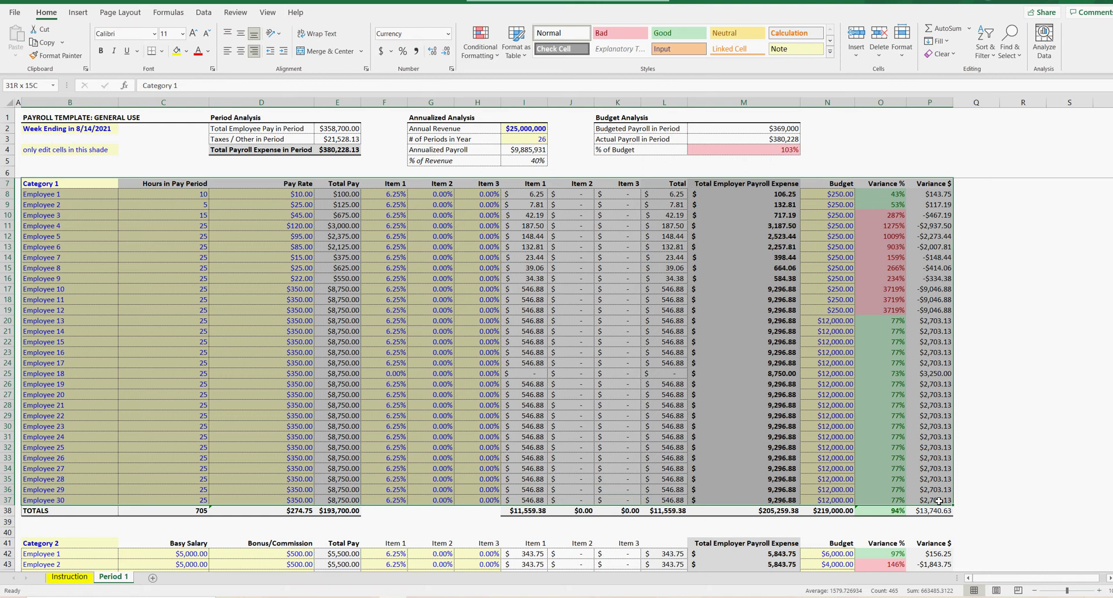
{"action": "left_click", "coordinate": [187, 196]}
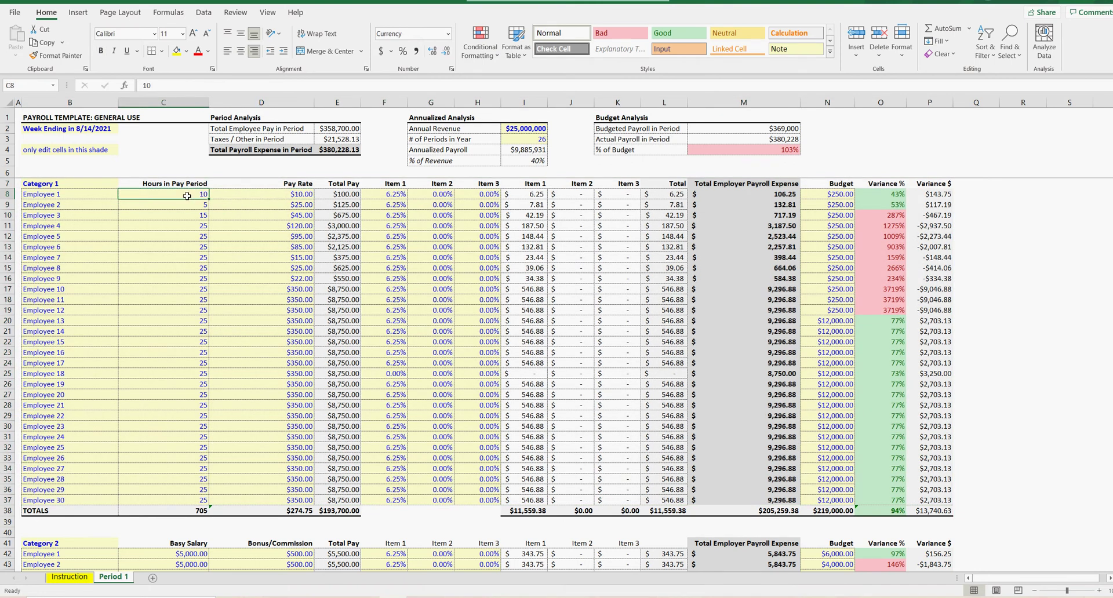
Step through the Total Pay, Item 1–3 percentage and employer expense formulas near row 8.
{"action": "key", "text": "Right"}
{"action": "key", "text": "Right"}
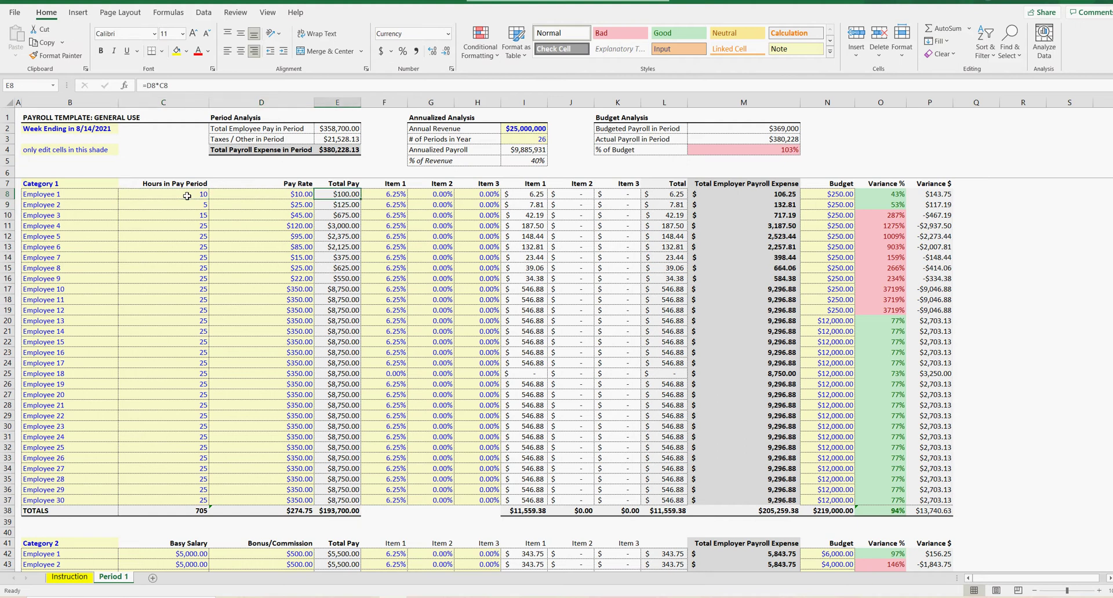
{"action": "key", "text": "Down"}
{"action": "key", "text": "Down"}
{"action": "key", "text": "Down"}
{"action": "key", "text": "Down"}
{"action": "key", "text": "Down"}
{"action": "key", "text": "Down"}
{"action": "key", "text": "Down"}
{"action": "key", "text": "Down"}
{"action": "key", "text": "Down"}
{"action": "key", "text": "Down"}
{"action": "key", "text": "Down"}
{"action": "key", "text": "Down"}
{"action": "key", "text": "Down"}
{"action": "key", "text": "Down"}
{"action": "key", "text": "Down"}
{"action": "key", "text": "Down"}
{"action": "key", "text": "Down"}
{"action": "key", "text": "Down"}
{"action": "key", "text": "Down"}
{"action": "key", "text": "Down"}
{"action": "key", "text": "Down"}
{"action": "key", "text": "Down"}
{"action": "key", "text": "Down"}
{"action": "key", "text": "Down"}
{"action": "key", "text": "Down"}
{"action": "key", "text": "Down"}
{"action": "key", "text": "Down"}
{"action": "key", "text": "Down"}
{"action": "key", "text": "Down"}
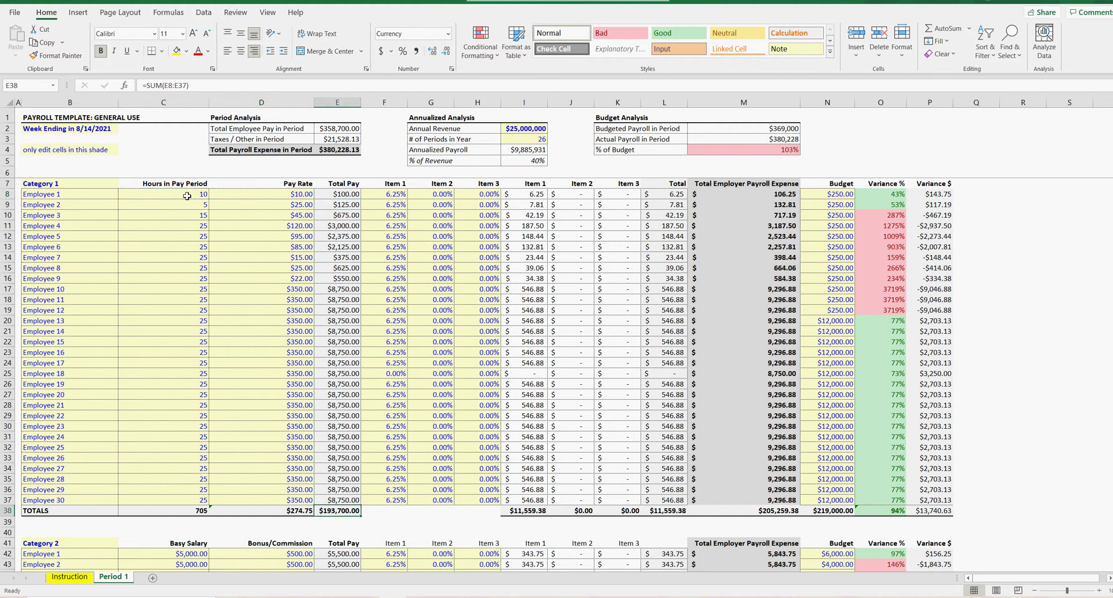
{"action": "key", "text": "Up"}
{"action": "key", "text": "Up"}
{"action": "key", "text": "Up"}
{"action": "key", "text": "Up"}
{"action": "key", "text": "Up"}
{"action": "key", "text": "Up"}
{"action": "key", "text": "Up"}
{"action": "key", "text": "Up"}
{"action": "key", "text": "Up"}
{"action": "key", "text": "Up"}
{"action": "key", "text": "Up"}
{"action": "key", "text": "Up"}
{"action": "key", "text": "Up"}
{"action": "key", "text": "Up"}
{"action": "key", "text": "Up"}
{"action": "key", "text": "Up"}
{"action": "key", "text": "Up"}
{"action": "key", "text": "Up"}
{"action": "key", "text": "Up"}
{"action": "key", "text": "Up"}
{"action": "key", "text": "Up"}
{"action": "key", "text": "Up"}
{"action": "key", "text": "Up"}
{"action": "key", "text": "Up"}
{"action": "key", "text": "Up"}
{"action": "key", "text": "Up"}
{"action": "key", "text": "Up"}
{"action": "key", "text": "Up"}
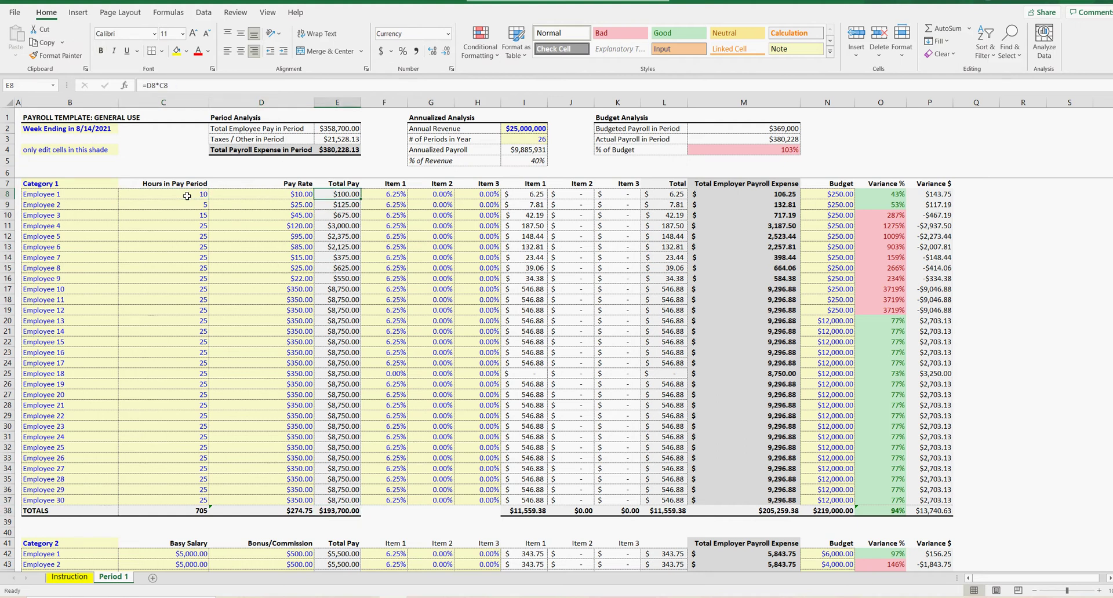
{"action": "key", "text": "Right"}
{"action": "key", "text": "Right"}
{"action": "key", "text": "Right"}
{"action": "key", "text": "Left"}
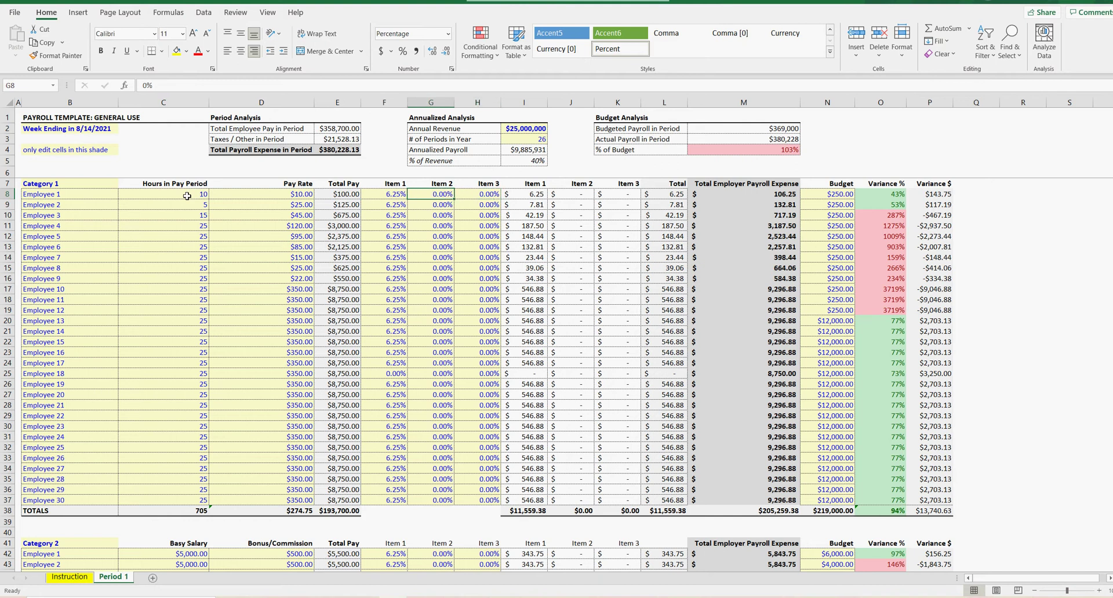
{"action": "key", "text": "Left"}
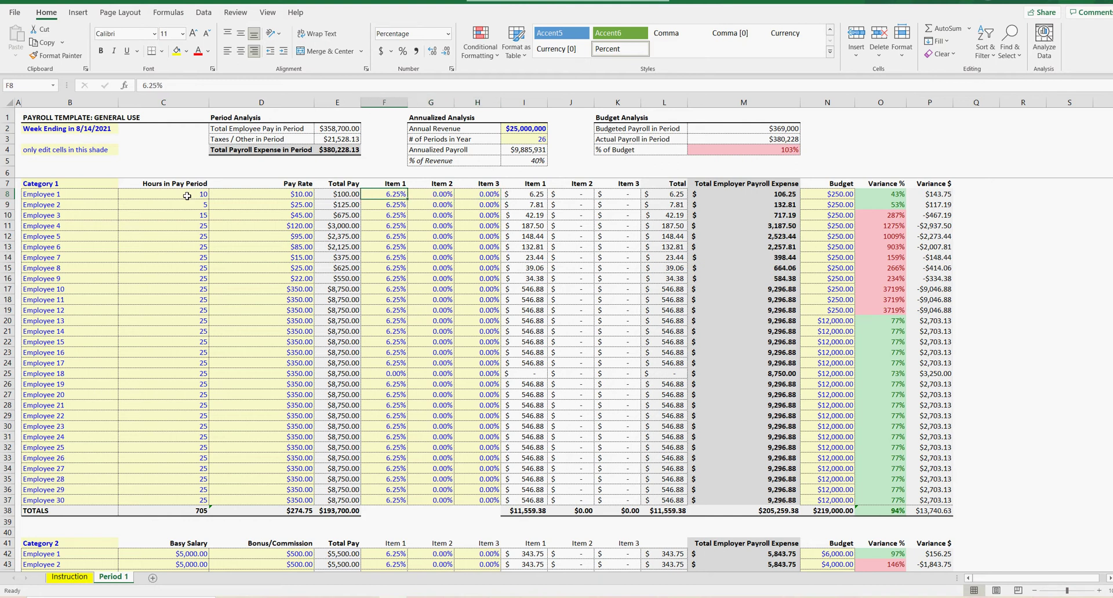
{"action": "key", "text": "Right"}
{"action": "key", "text": "Right"}
{"action": "key", "text": "Right"}
{"action": "key", "text": "Right"}
{"action": "key", "text": "Right"}
{"action": "key", "text": "Right"}
{"action": "key", "text": "Right"}
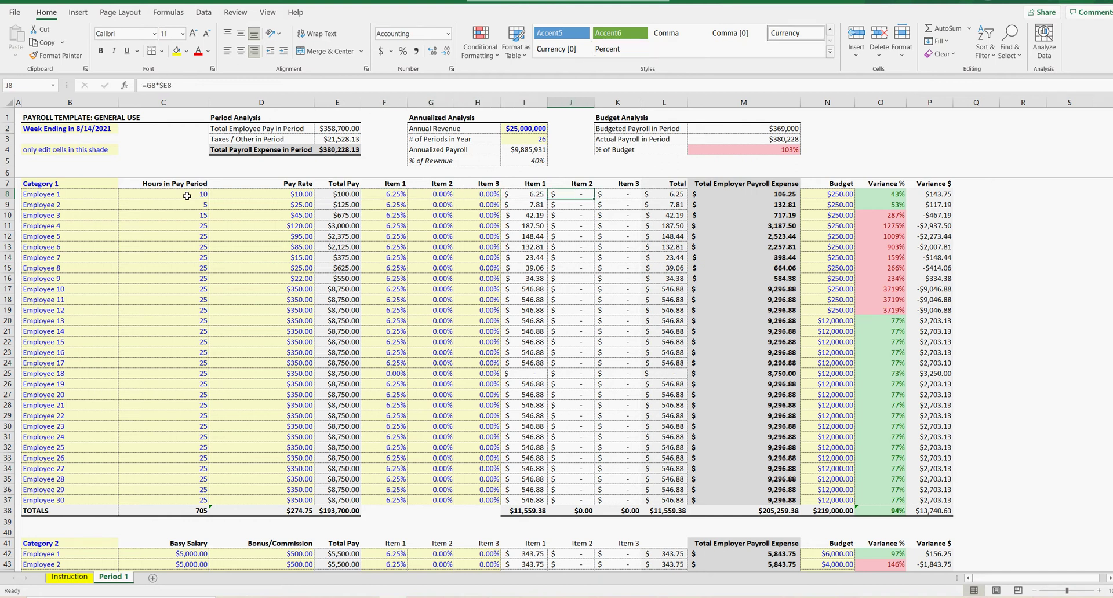
{"action": "key", "text": "Down"}
{"action": "key", "text": "Down"}
{"action": "key", "text": "Down"}
{"action": "key", "text": "Down"}
{"action": "key", "text": "Down"}
{"action": "key", "text": "Down"}
{"action": "key", "text": "Down"}
{"action": "key", "text": "Down"}
{"action": "key", "text": "Down"}
{"action": "key", "text": "Down"}
{"action": "key", "text": "Down"}
{"action": "key", "text": "Down"}
{"action": "key", "text": "Down"}
{"action": "key", "text": "Down"}
{"action": "key", "text": "Down"}
{"action": "key", "text": "Down"}
{"action": "key", "text": "Down"}
{"action": "key", "text": "Down"}
{"action": "key", "text": "Down"}
{"action": "key", "text": "Down"}
{"action": "key", "text": "Down"}
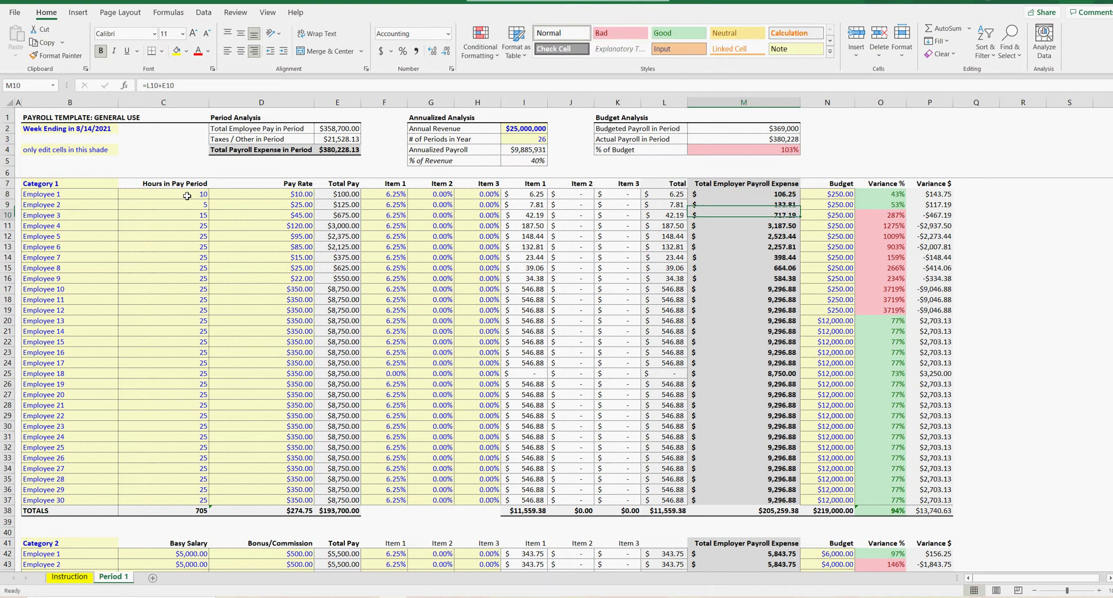
{"action": "key", "text": "Up"}
{"action": "key", "text": "Up"}
{"action": "key", "text": "Up"}
{"action": "key", "text": "Up"}
{"action": "key", "text": "Up"}
{"action": "key", "text": "Up"}
{"action": "key", "text": "Up"}
{"action": "key", "text": "Up"}
{"action": "key", "text": "Up"}
{"action": "key", "text": "Up"}
{"action": "key", "text": "Up"}
{"action": "key", "text": "Up"}
{"action": "key", "text": "Up"}
{"action": "key", "text": "Up"}
{"action": "key", "text": "Up"}
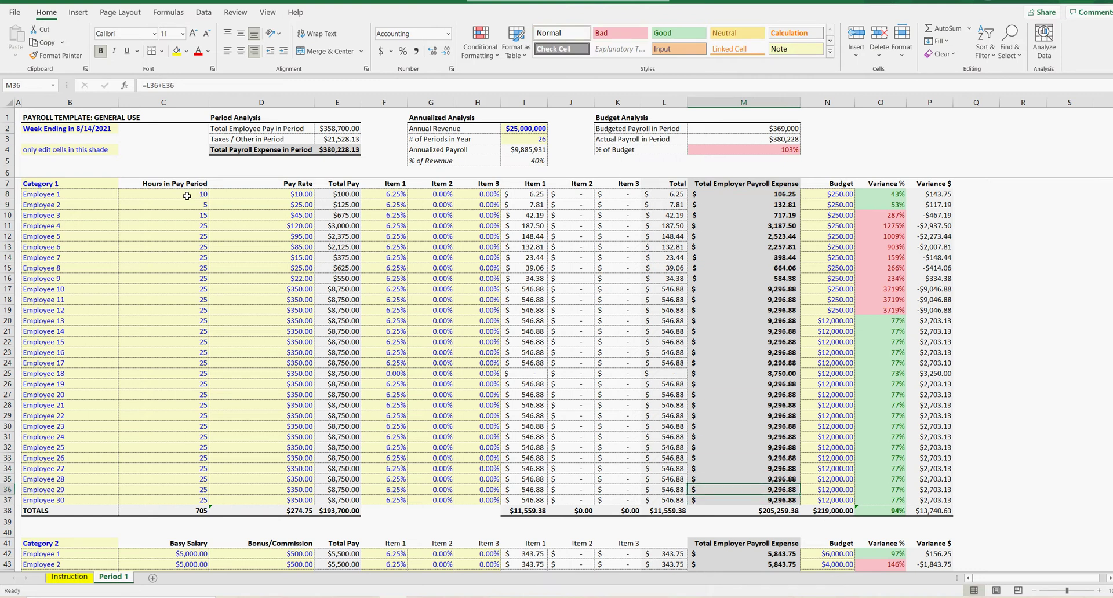
{"action": "key", "text": "Down"}
{"action": "key", "text": "Down"}
{"action": "key", "text": "Down"}
{"action": "key", "text": "Down"}
{"action": "key", "text": "Down"}
{"action": "key", "text": "Down"}
{"action": "key", "text": "Down"}
{"action": "key", "text": "Down"}
{"action": "key", "text": "Down"}
{"action": "key", "text": "Down"}
{"action": "key", "text": "Down"}
{"action": "key", "text": "Down"}
{"action": "key", "text": "Down"}
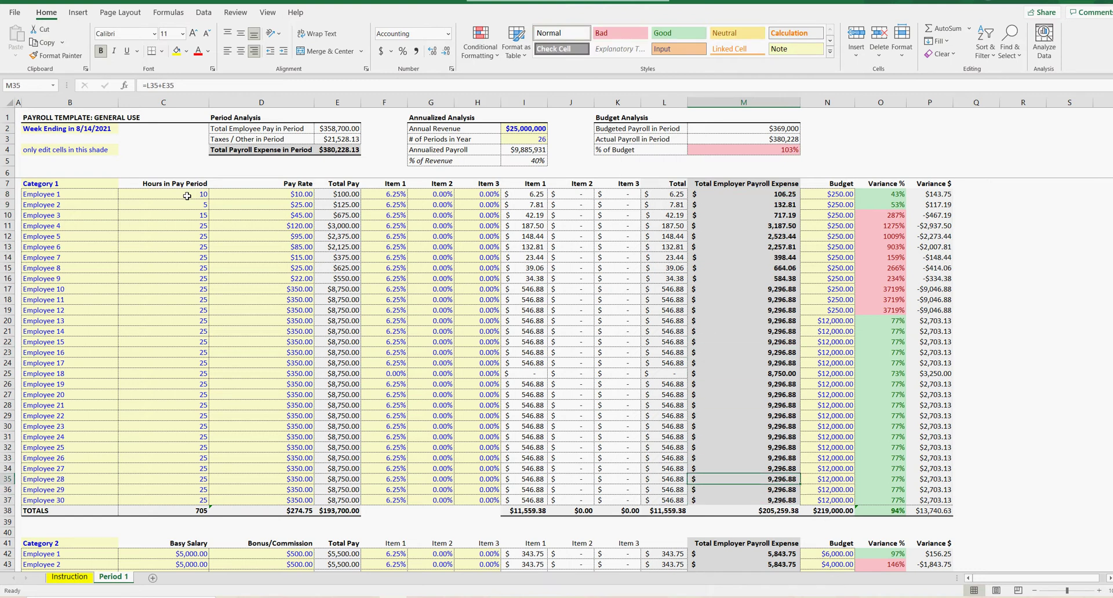
{"action": "key", "text": "Up"}
{"action": "key", "text": "Up"}
{"action": "key", "text": "Up"}
{"action": "key", "text": "Up"}
Inspect the Item 2 amount formulas, Item 1–3 percentages and the Item 1 tax amounts.
{"action": "key", "text": "Left"}
{"action": "key", "text": "Left"}
{"action": "key", "text": "Left"}
{"action": "key", "text": "Up"}
{"action": "key", "text": "Up"}
{"action": "key", "text": "Up"}
{"action": "key", "text": "Up"}
{"action": "key", "text": "Up"}
{"action": "key", "text": "Up"}
{"action": "key", "text": "Up"}
{"action": "key", "text": "Up"}
{"action": "key", "text": "Up"}
{"action": "key", "text": "Up"}
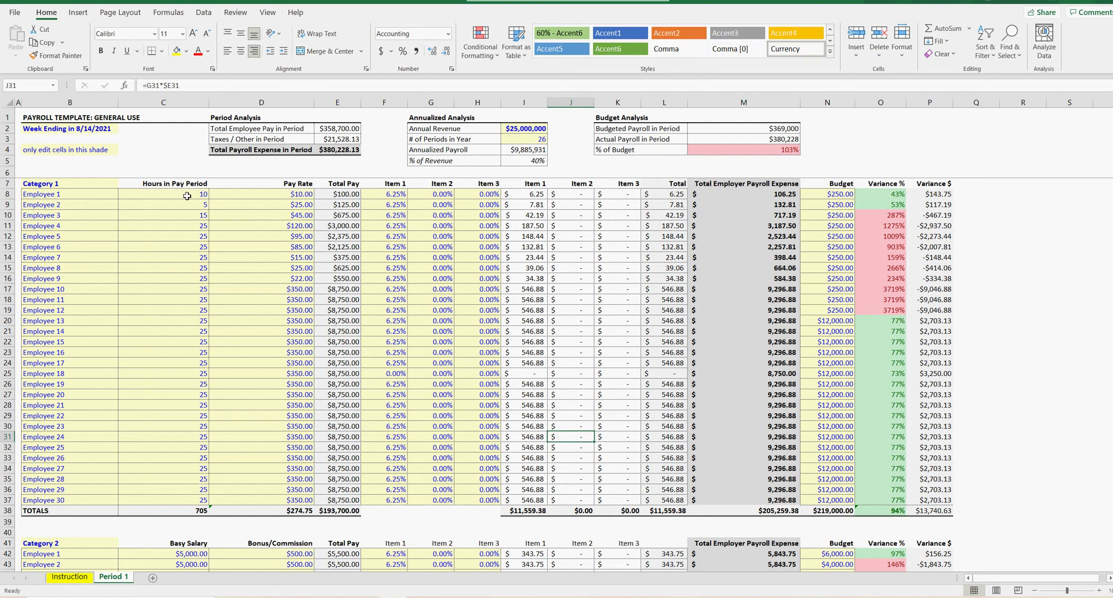
{"action": "key", "text": "Up"}
{"action": "key", "text": "Up"}
{"action": "key", "text": "Up"}
{"action": "key", "text": "Up"}
{"action": "key", "text": "Up"}
{"action": "key", "text": "Up"}
{"action": "key", "text": "Up"}
{"action": "key", "text": "Up"}
{"action": "key", "text": "Up"}
{"action": "key", "text": "Up"}
{"action": "key", "text": "Left"}
{"action": "key", "text": "Left"}
{"action": "key", "text": "Up"}
{"action": "key", "text": "Up"}
{"action": "key", "text": "Up"}
{"action": "key", "text": "Left"}
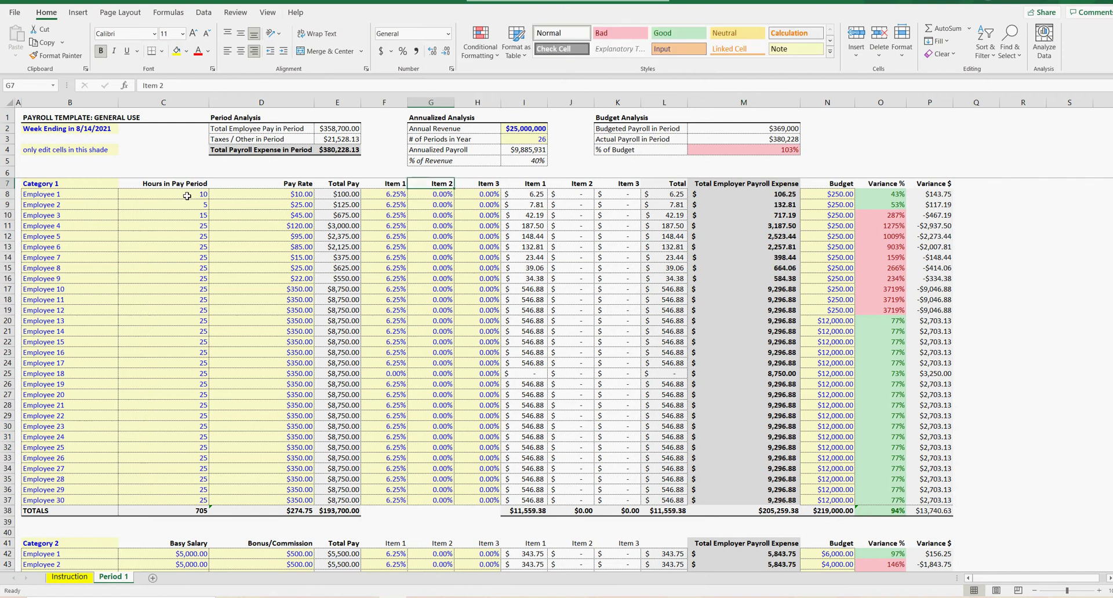
{"action": "key", "text": "Up"}
{"action": "key", "text": "Left"}
{"action": "key", "text": "Down"}
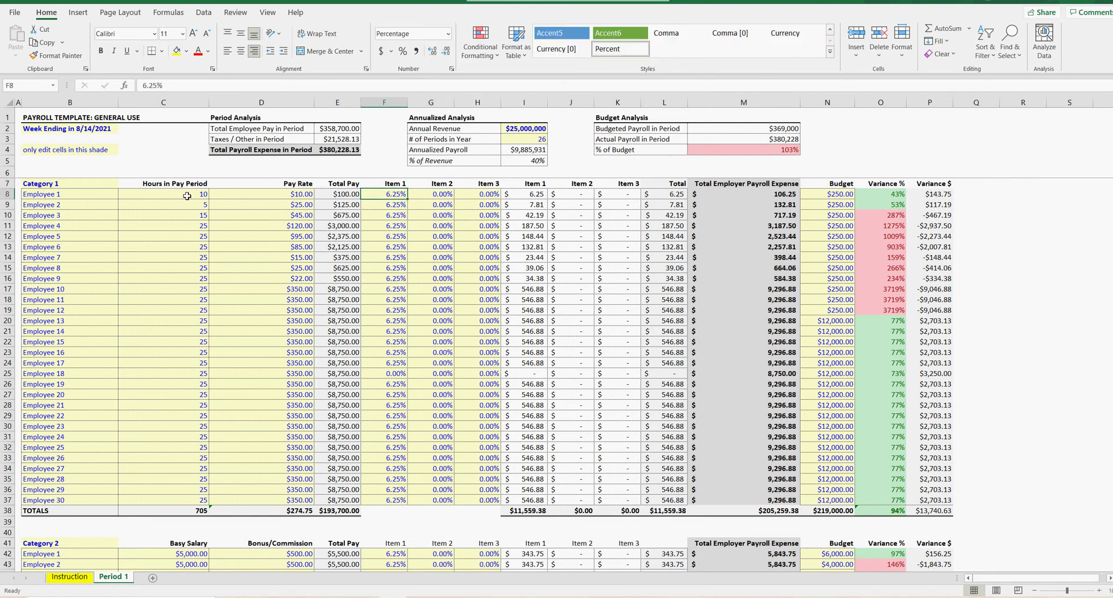
{"action": "key", "text": "Right"}
{"action": "key", "text": "Right"}
{"action": "key", "text": "Left"}
{"action": "key", "text": "Left"}
{"action": "key", "text": "Right"}
{"action": "key", "text": "Right"}
{"action": "key", "text": "Right"}
{"action": "key", "text": "Right"}
{"action": "key", "text": "Left"}
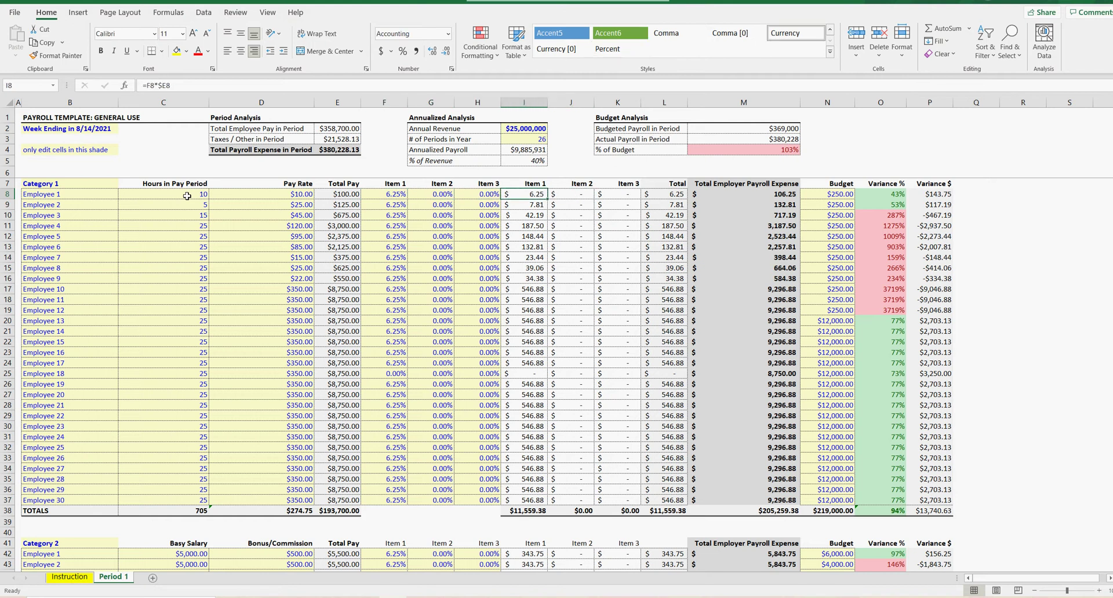
{"action": "key", "text": "Down"}
{"action": "key", "text": "Down"}
{"action": "key", "text": "Down"}
{"action": "key", "text": "Down"}
{"action": "key", "text": "Down"}
{"action": "key", "text": "Down"}
{"action": "key", "text": "Down"}
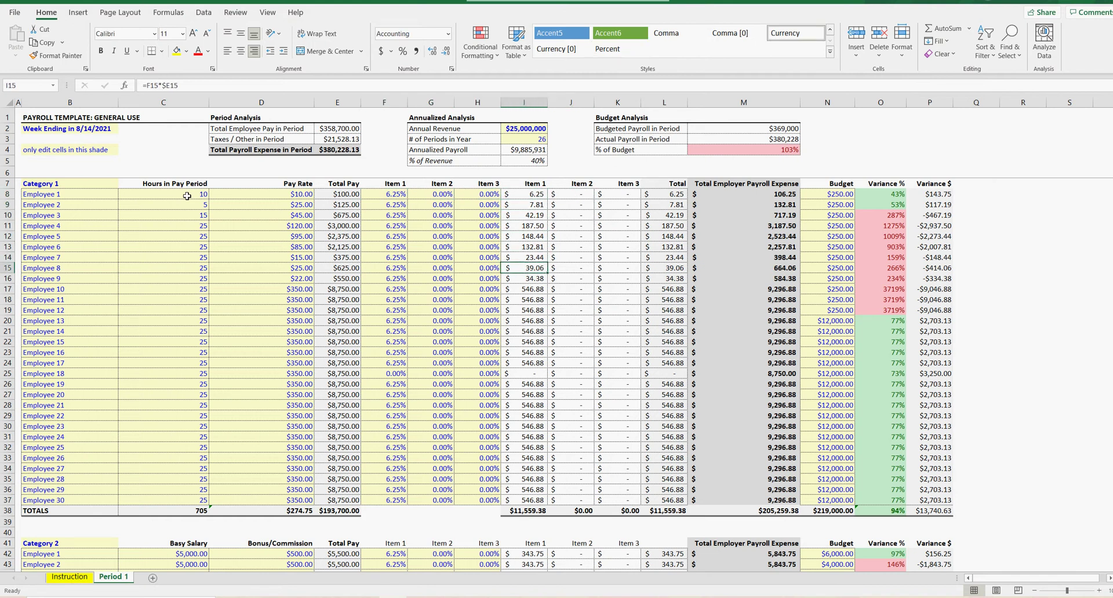
{"action": "key", "text": "Left"}
{"action": "key", "text": "Left"}
{"action": "key", "text": "Left"}
{"action": "key", "text": "Right"}
{"action": "key", "text": "Right"}
{"action": "key", "text": "Right"}
Examine the existing Total, employer expense and item tax formulas without changing them.
{"action": "double_click", "coordinate": [679, 270]}
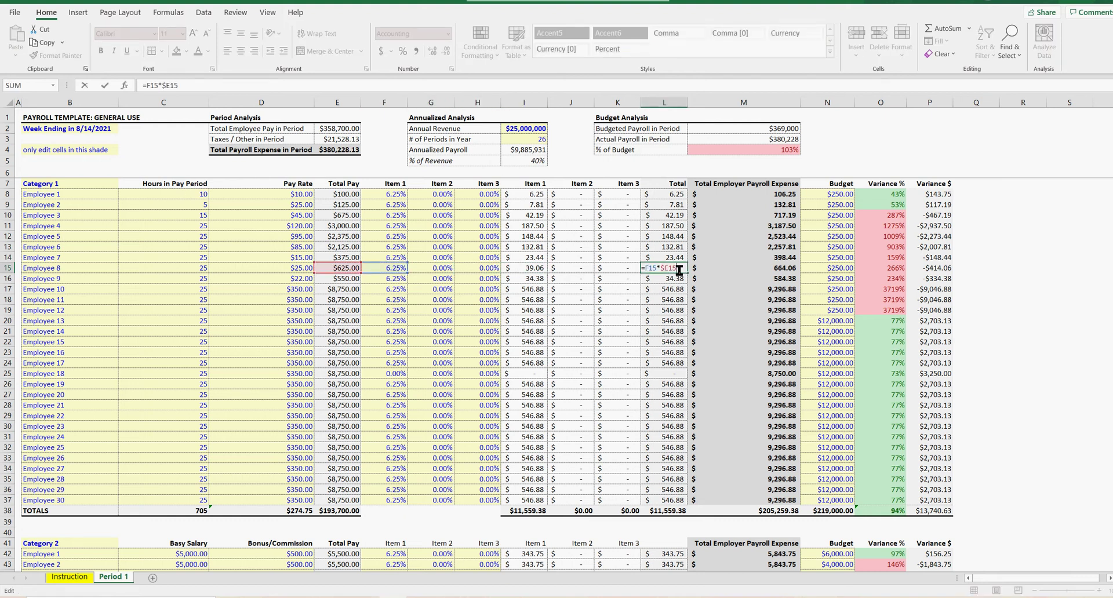
{"action": "key", "text": "Return"}
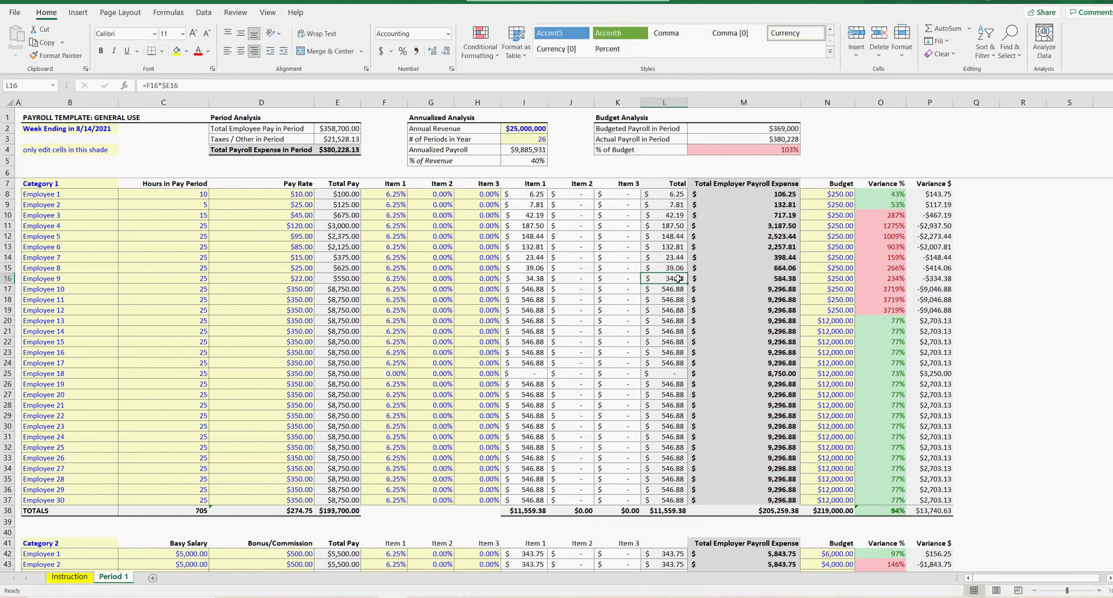
{"action": "left_click", "coordinate": [675, 198]}
{"action": "double_click", "coordinate": [740, 194]}
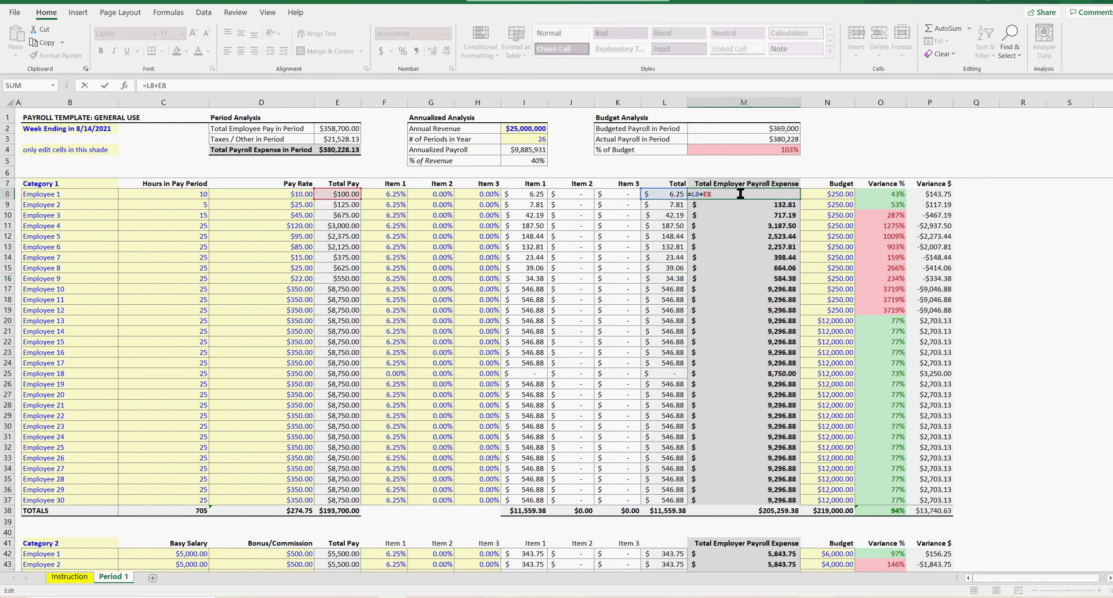
{"action": "key", "text": "Return"}
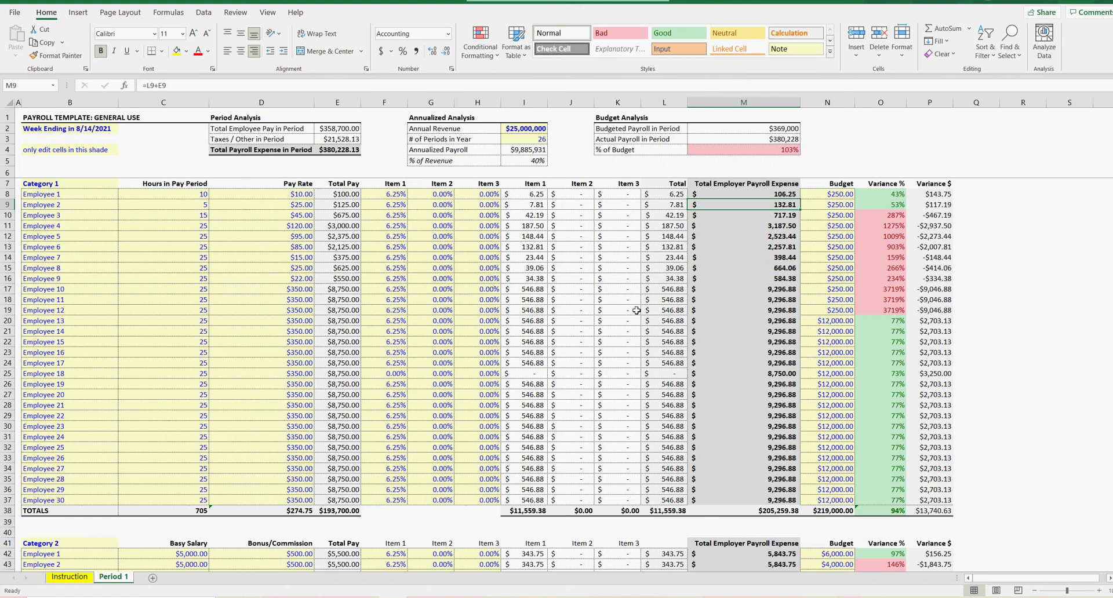
{"action": "left_click", "coordinate": [601, 289]}
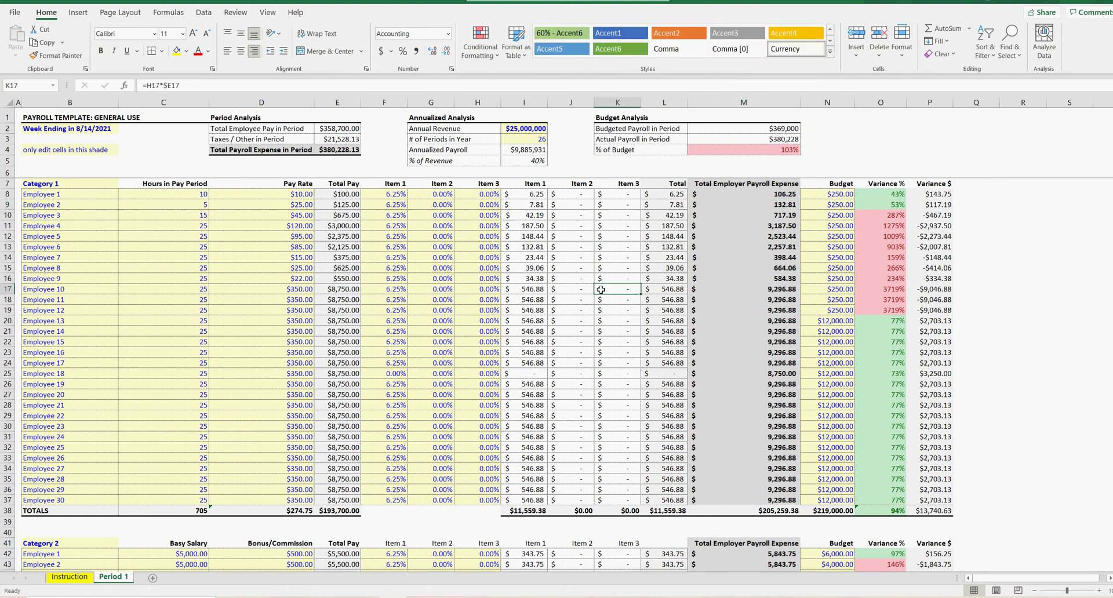
{"action": "double_click", "coordinate": [537, 195]}
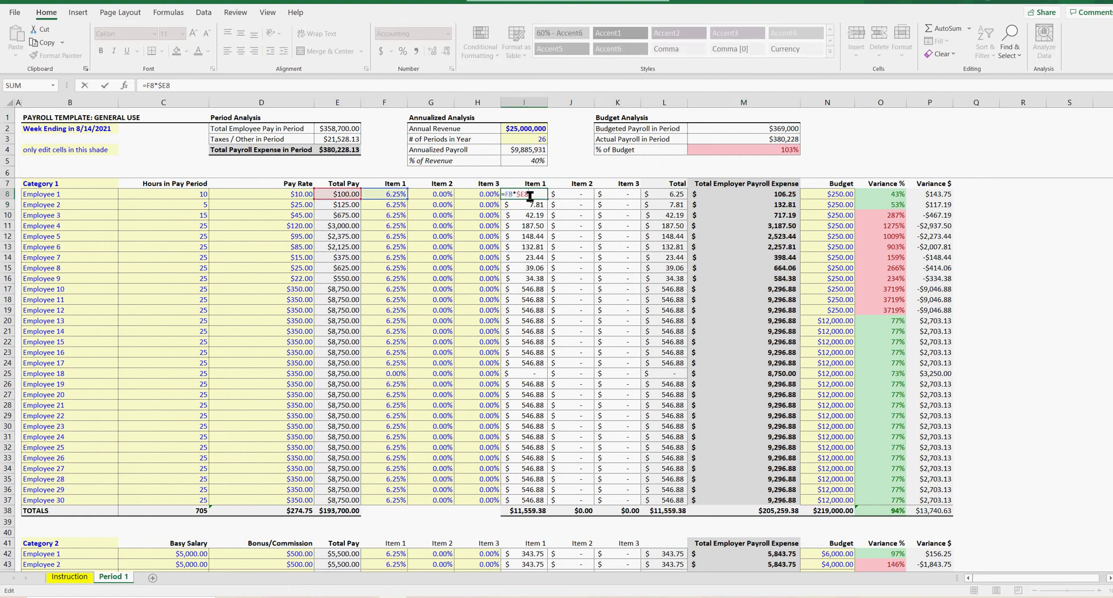
{"action": "key", "text": "Tab"}
{"action": "key", "text": "Tab"}
{"action": "key", "text": "Tab"}
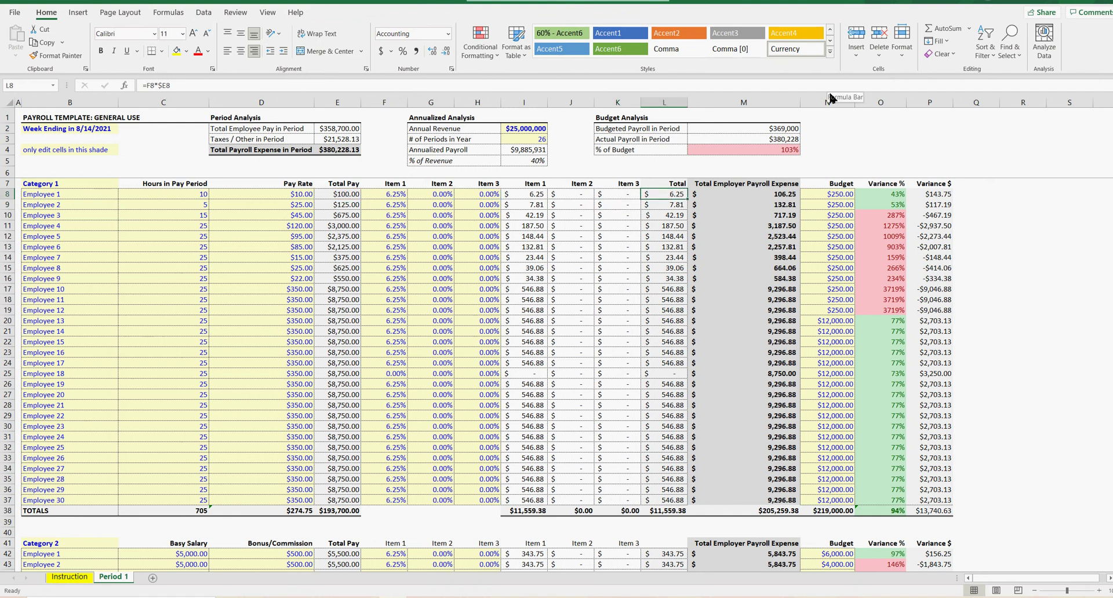
Put =SUM(I8:K8) in L8 with AutoSum and fill it down to L37.
{"action": "left_click", "coordinate": [945, 27]}
{"action": "mouse_move", "coordinate": [531, 194]}
{"action": "left_mouse_down"}
{"action": "mouse_move", "coordinate": [688, 203]}
{"action": "mouse_move", "coordinate": [682, 513]}
{"action": "mouse_move", "coordinate": [681, 500]}
{"action": "left_mouse_up"}
{"action": "key", "text": "Return"}
{"action": "left_click", "coordinate": [667, 194]}
AutoSum =SUM(I42:K42) into L42 and fill it down to L71 for Category 2.
{"action": "scroll", "coordinate": [669, 325], "scroll_direction": "down", "scroll_amount": 7}
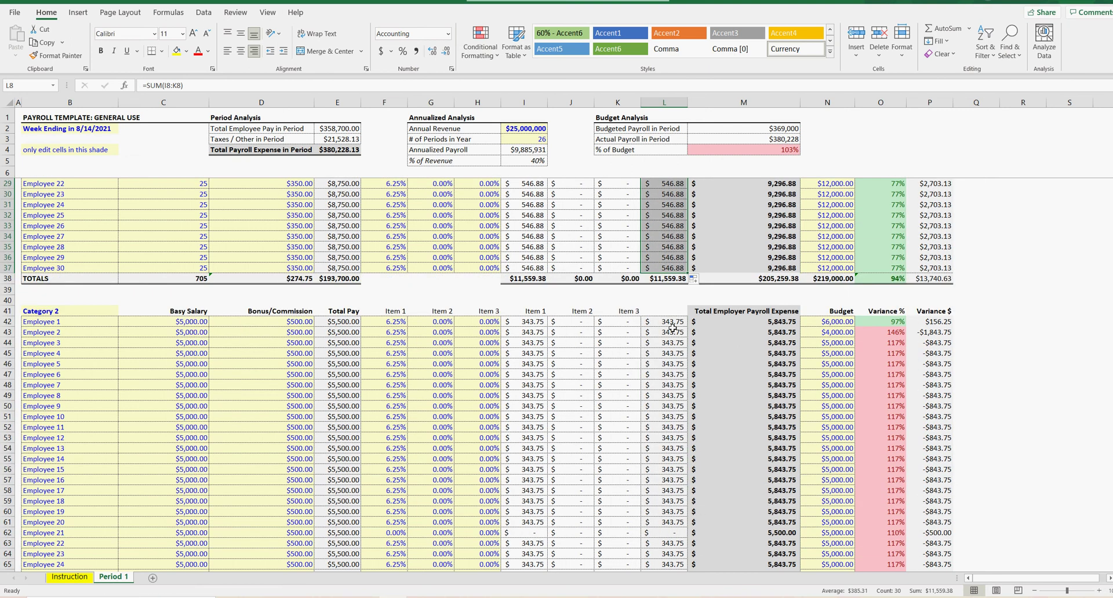
{"action": "left_click", "coordinate": [672, 324]}
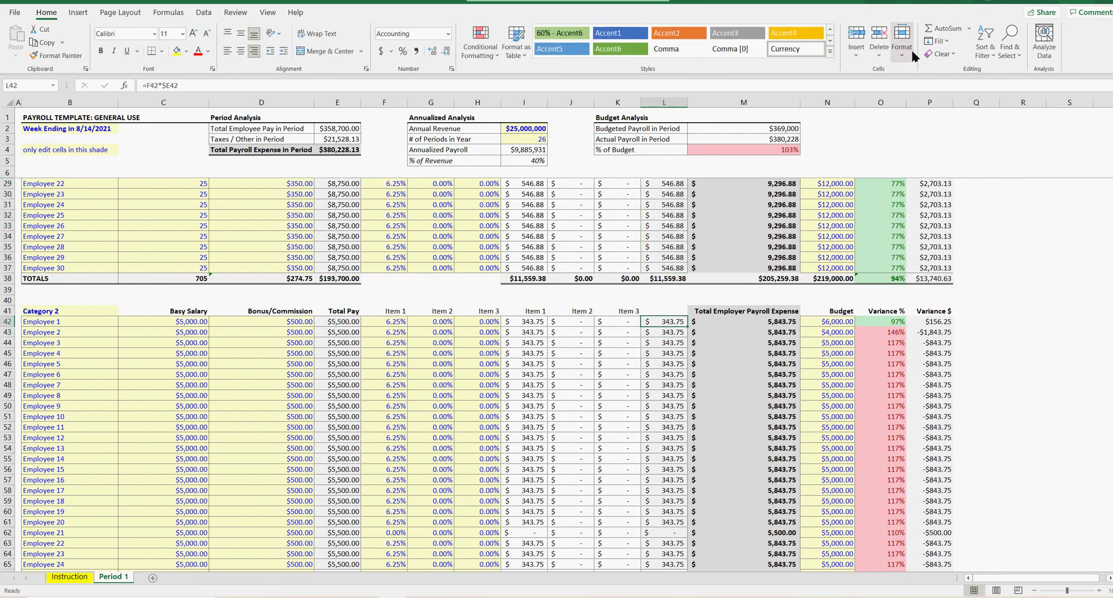
{"action": "left_click", "coordinate": [942, 28]}
{"action": "left_click_drag", "start_coordinate": [525, 321], "coordinate": [617, 321]}
{"action": "key", "text": "Return"}
{"action": "left_click", "coordinate": [666, 322]}
{"action": "left_click_drag", "start_coordinate": [688, 326], "coordinate": [681, 548]}
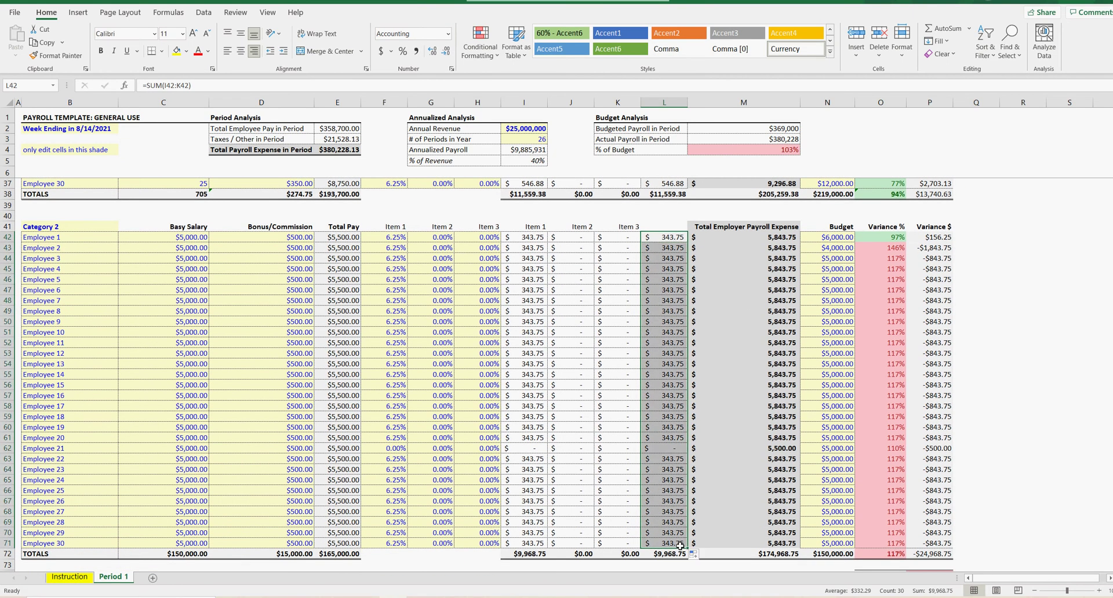
{"action": "left_click", "coordinate": [669, 397]}
{"action": "scroll", "coordinate": [335, 401], "scroll_direction": "down", "scroll_amount": 7}
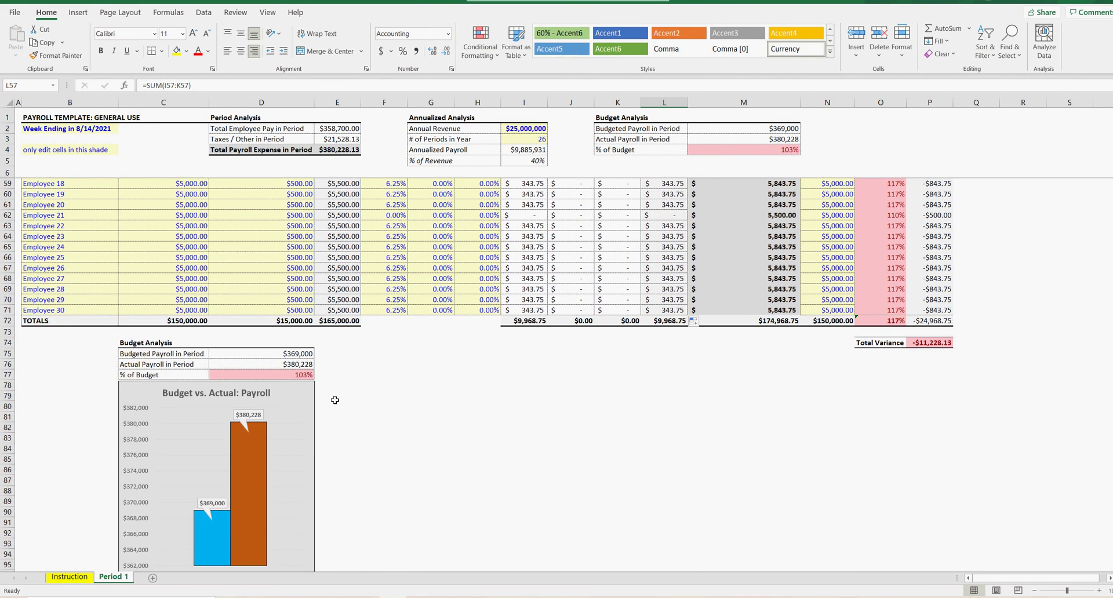
{"action": "scroll", "coordinate": [335, 400], "scroll_direction": "up", "scroll_amount": 17}
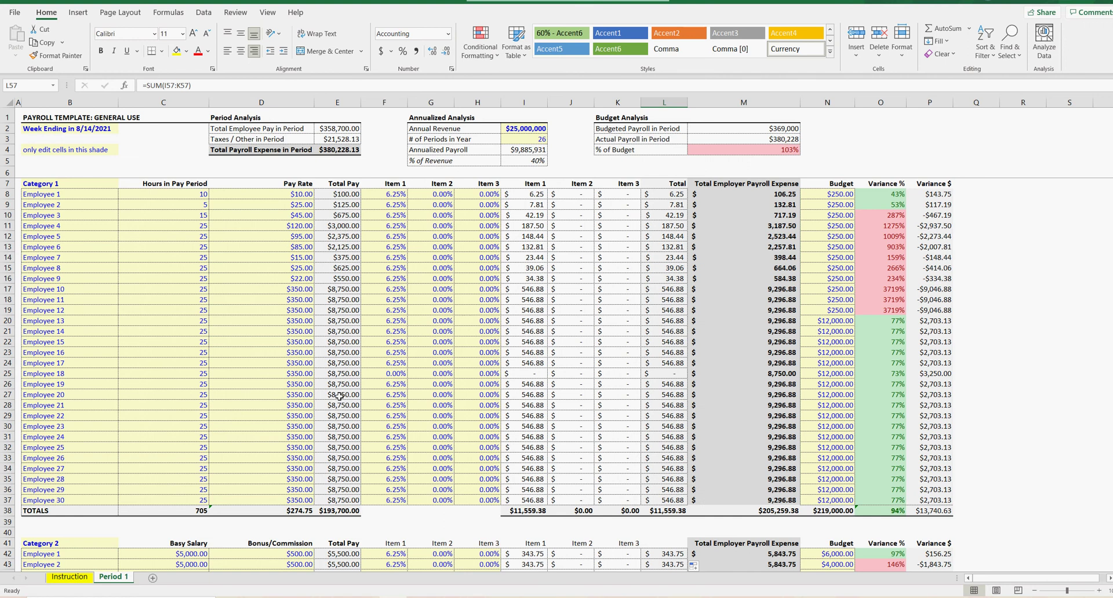
{"action": "left_click", "coordinate": [1050, 341]}
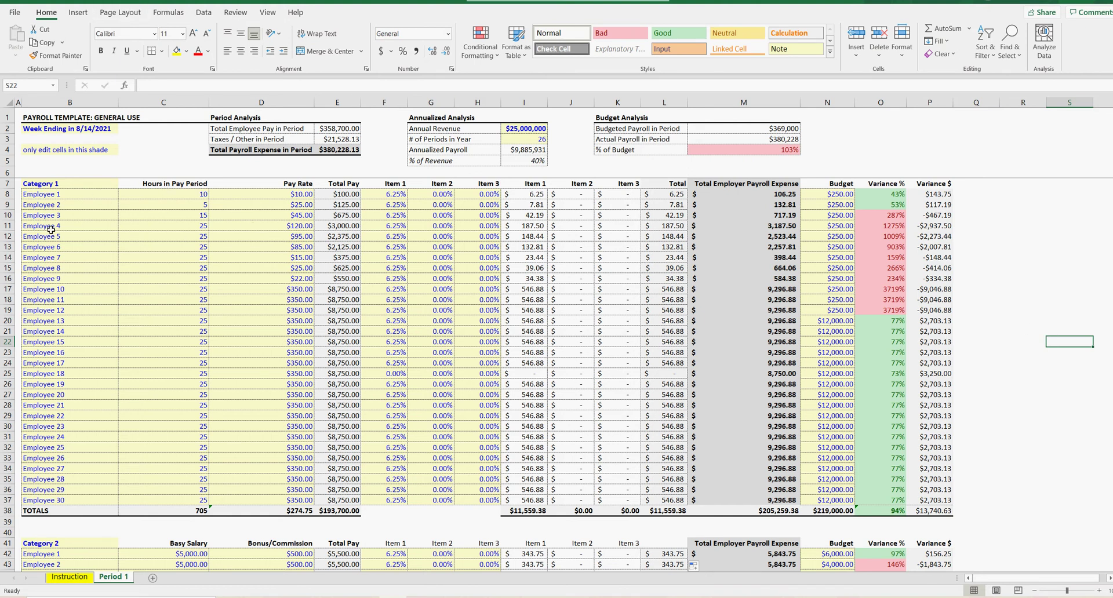
{"action": "left_click_drag", "start_coordinate": [65, 197], "coordinate": [307, 416]}
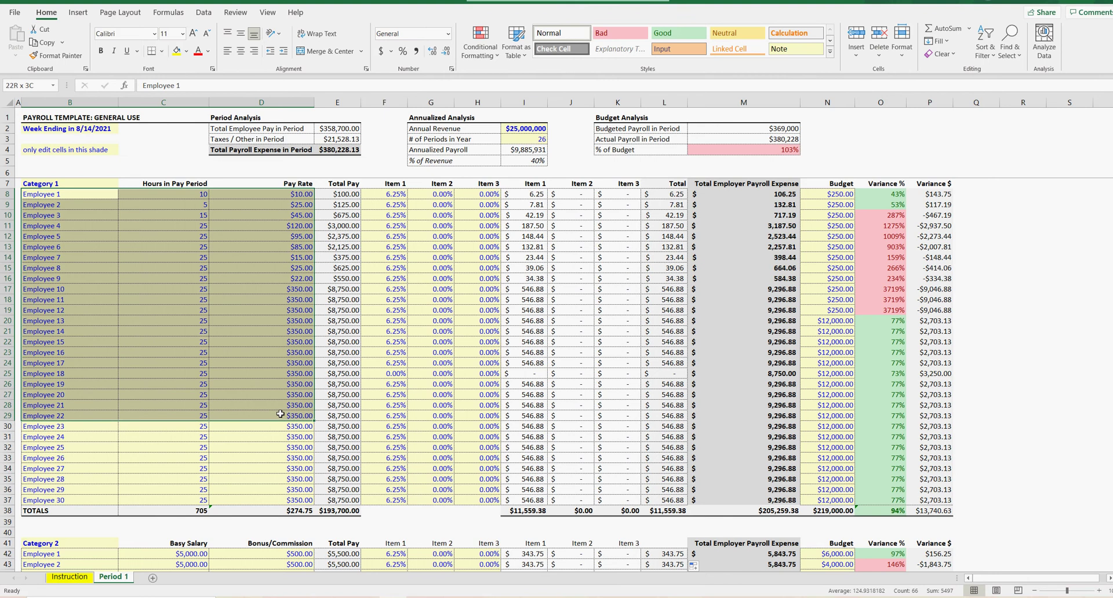
{"action": "left_click_drag", "start_coordinate": [51, 196], "coordinate": [273, 391]}
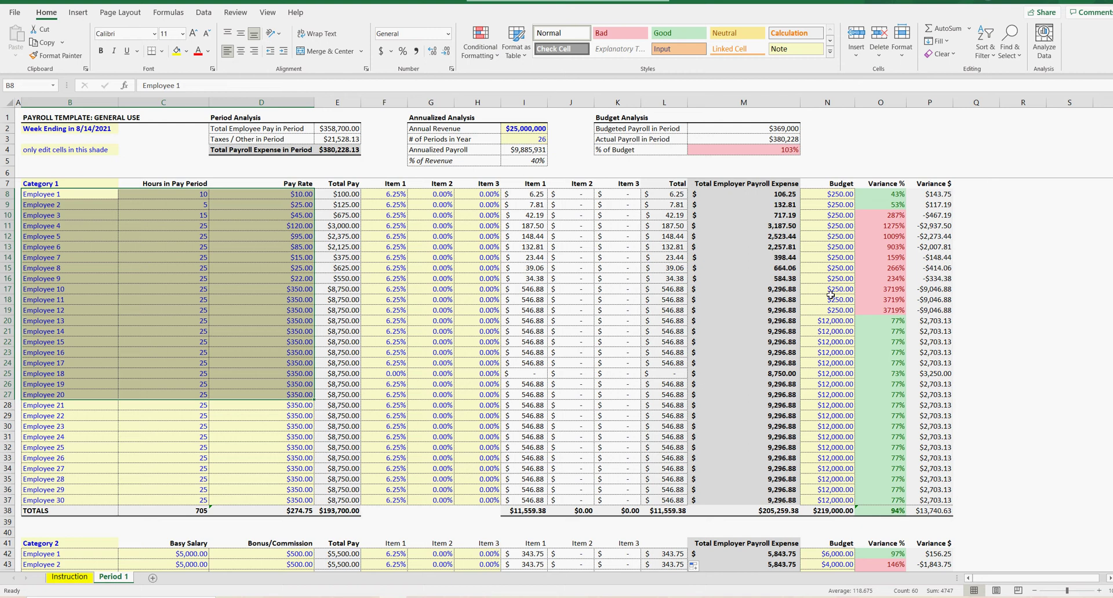
{"action": "left_click", "coordinate": [835, 195]}
{"action": "left_click", "coordinate": [835, 335]}
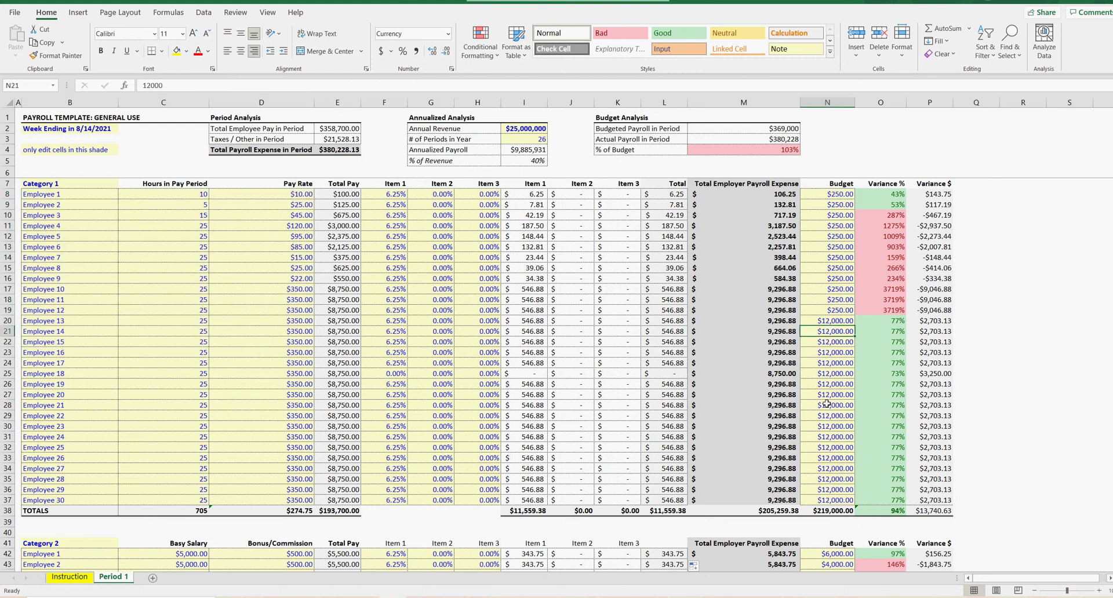
{"action": "left_click_drag", "start_coordinate": [893, 195], "coordinate": [883, 376]}
{"action": "left_click", "coordinate": [881, 194]}
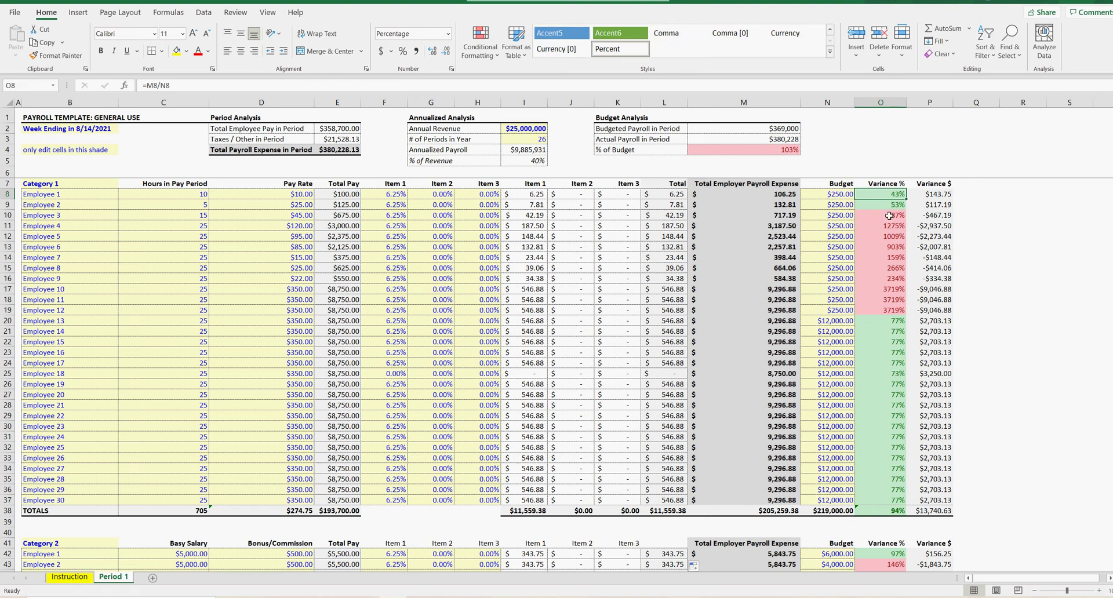
{"action": "key", "text": "Down"}
{"action": "key", "text": "Down"}
{"action": "key", "text": "Down"}
{"action": "key", "text": "Down"}
{"action": "key", "text": "Down"}
{"action": "key", "text": "Down"}
{"action": "key", "text": "Down"}
{"action": "left_click", "coordinate": [893, 308]}
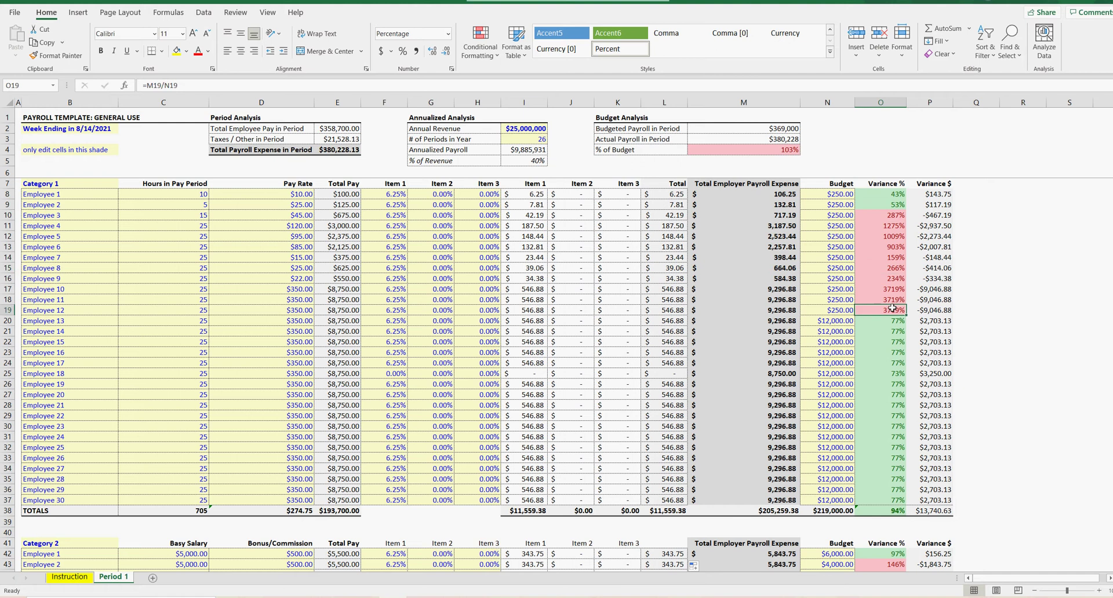
{"action": "left_click", "coordinate": [934, 197]}
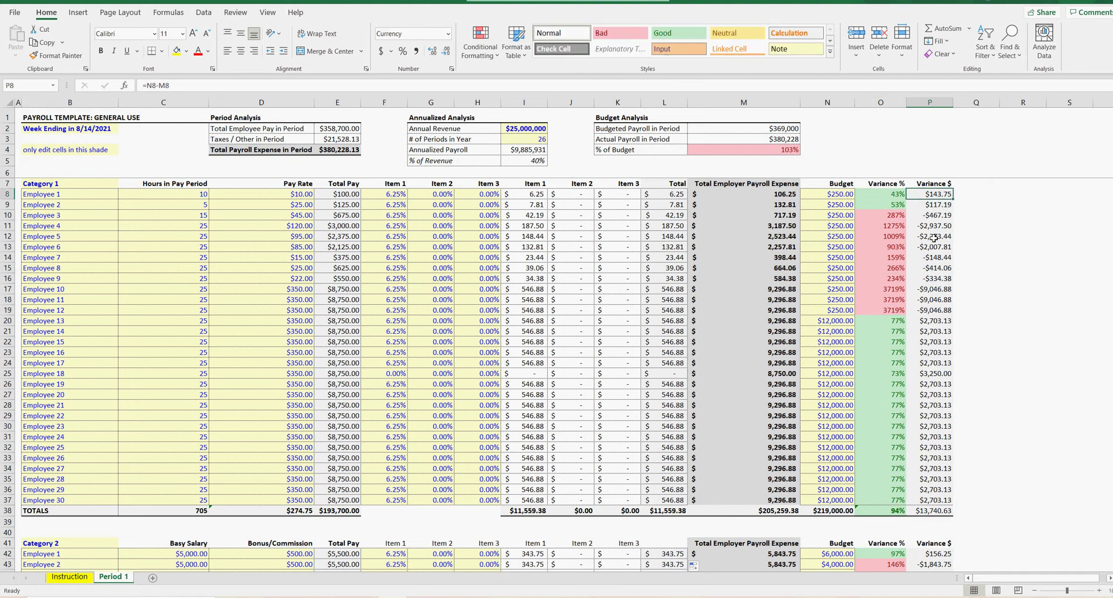
{"action": "left_click", "coordinate": [935, 237]}
{"action": "left_click", "coordinate": [938, 215]}
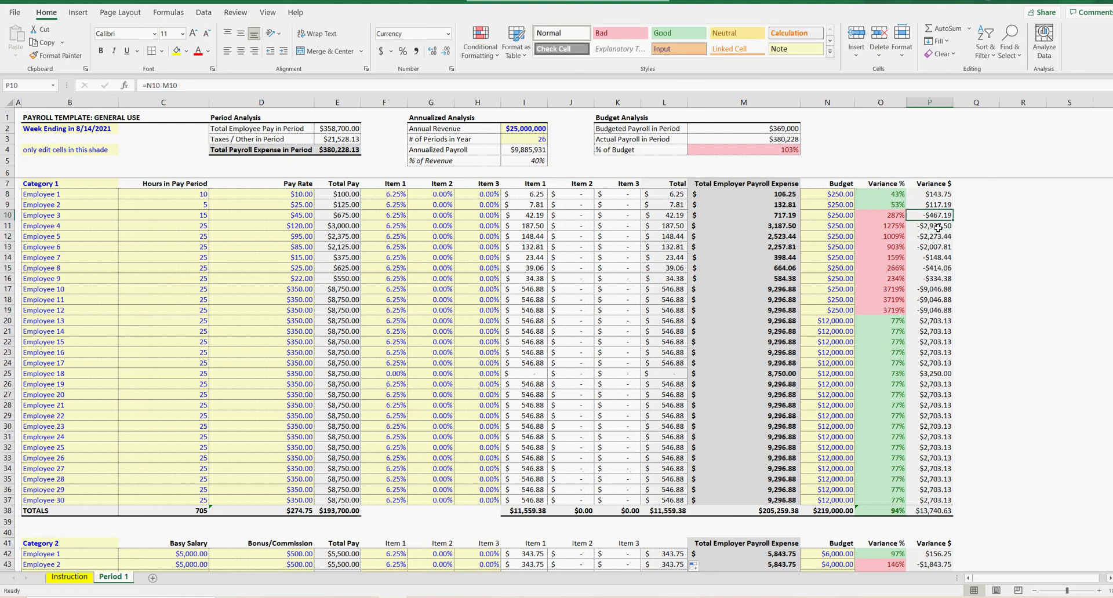
{"action": "left_click", "coordinate": [938, 228]}
{"action": "left_click", "coordinate": [937, 196]}
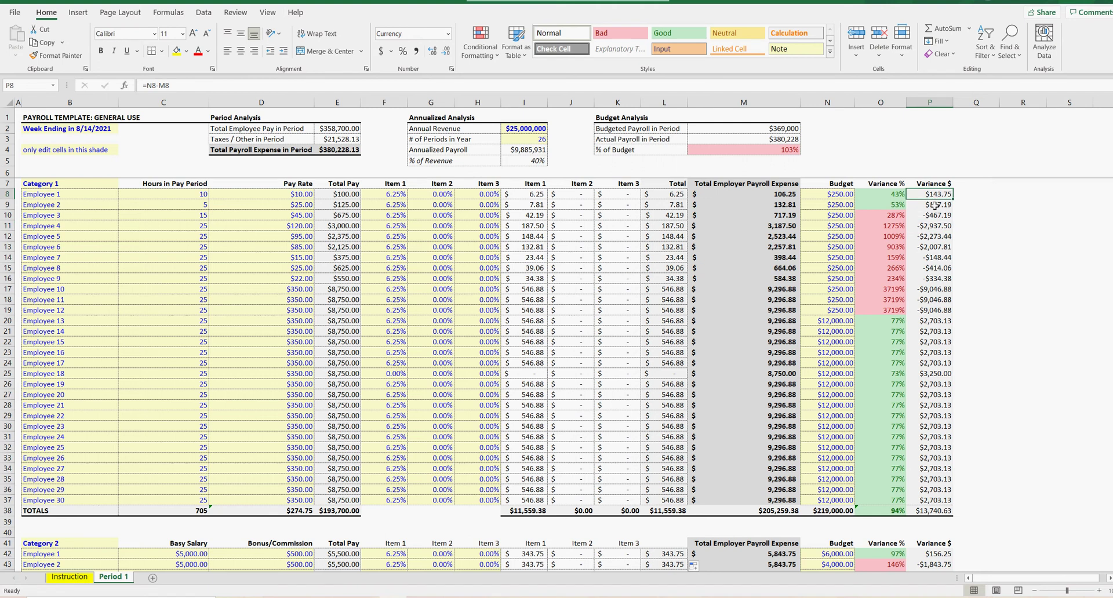
{"action": "left_click", "coordinate": [938, 205]}
{"action": "left_click", "coordinate": [944, 364]}
{"action": "scroll", "coordinate": [461, 241], "scroll_direction": "down", "scroll_amount": 11}
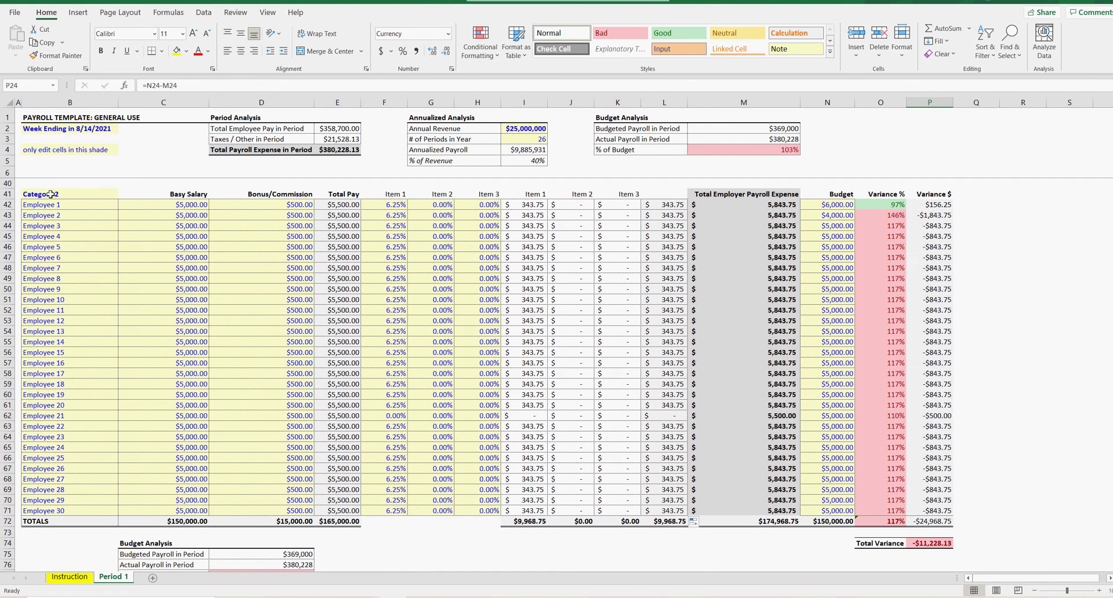
{"action": "left_click", "coordinate": [285, 214]}
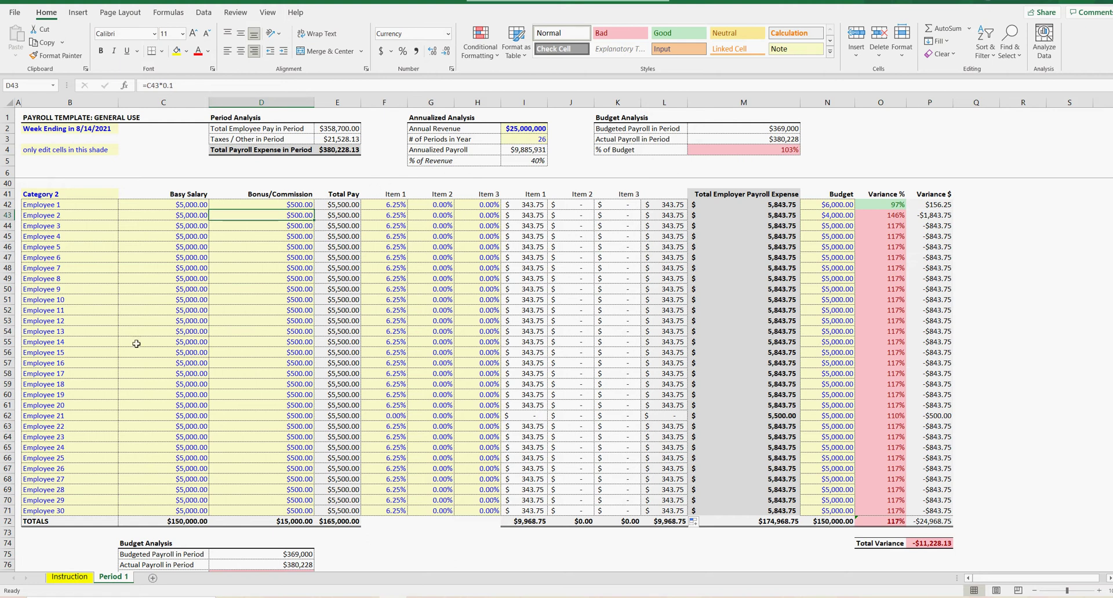
{"action": "scroll", "coordinate": [235, 290], "scroll_direction": "up", "scroll_amount": 11}
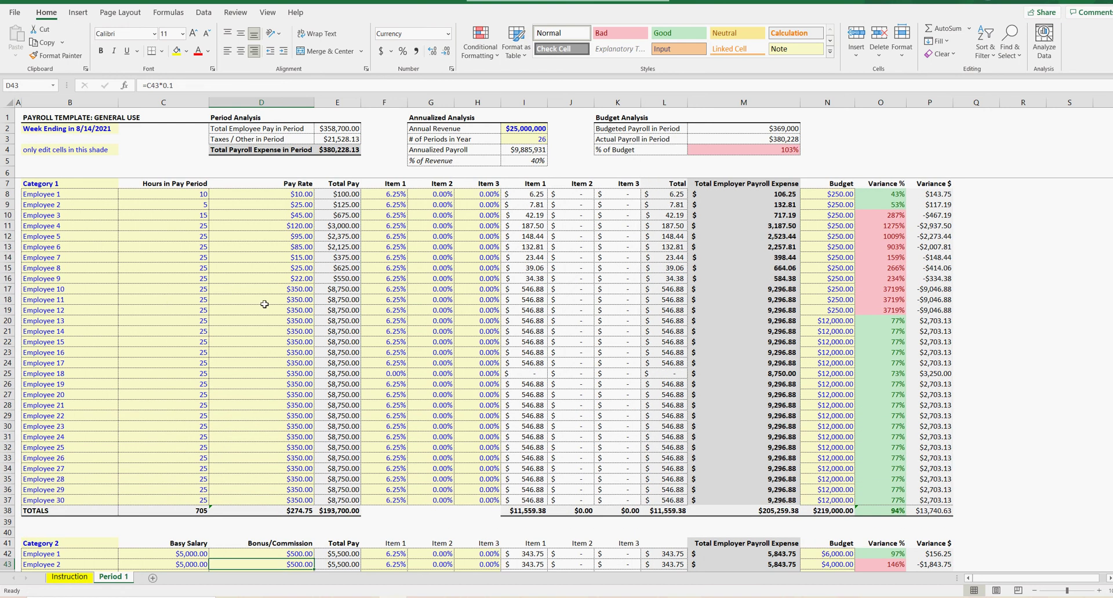
{"action": "scroll", "coordinate": [264, 304], "scroll_direction": "down", "scroll_amount": 11}
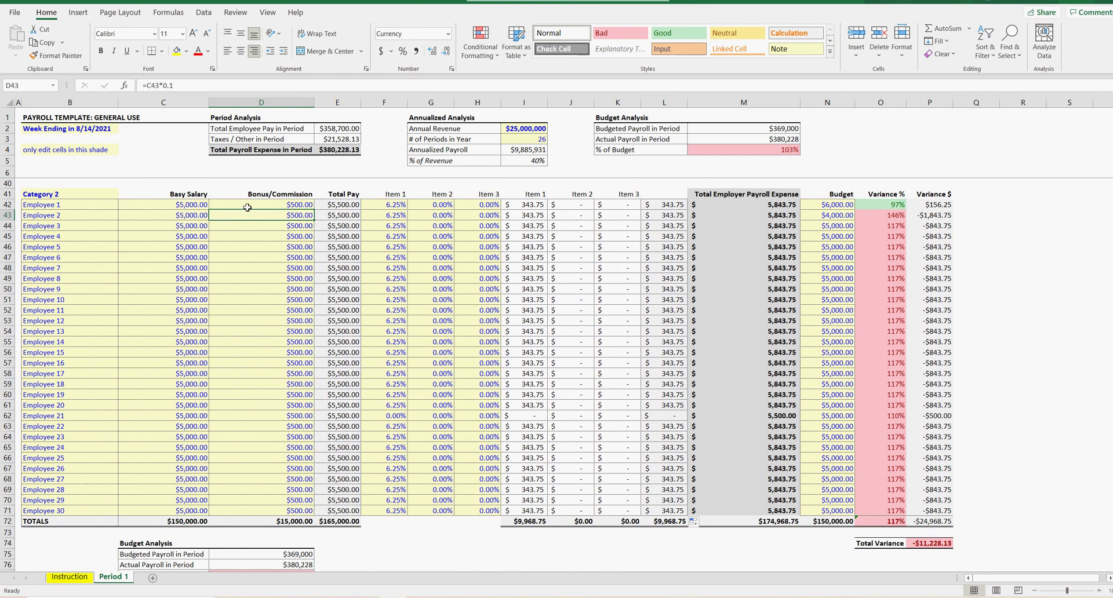
{"action": "left_click", "coordinate": [247, 208]}
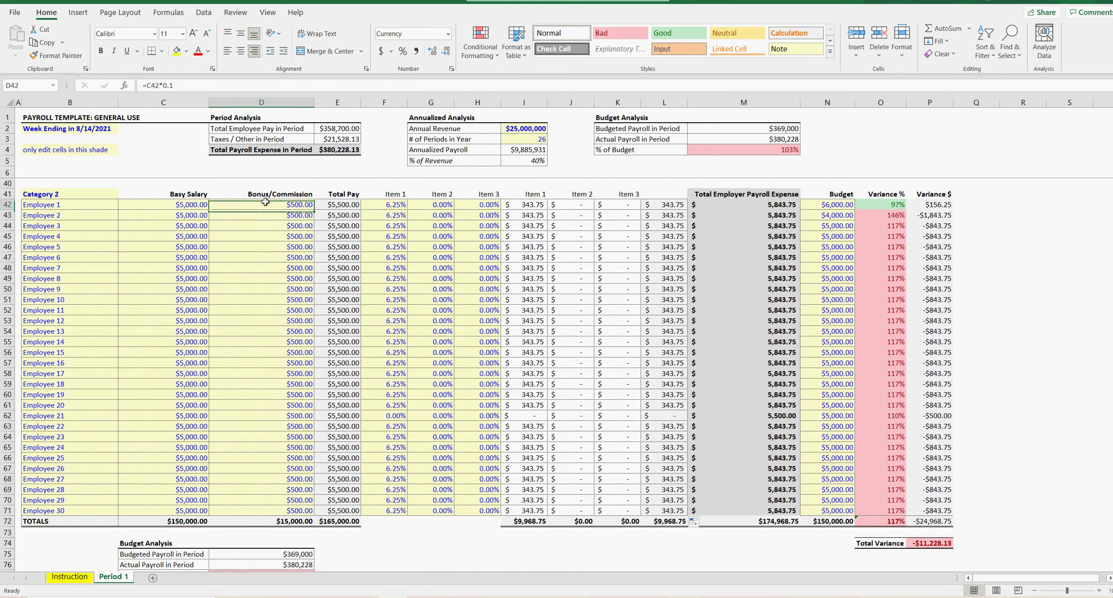
{"action": "left_click", "coordinate": [294, 311]}
{"action": "left_click", "coordinate": [287, 246]}
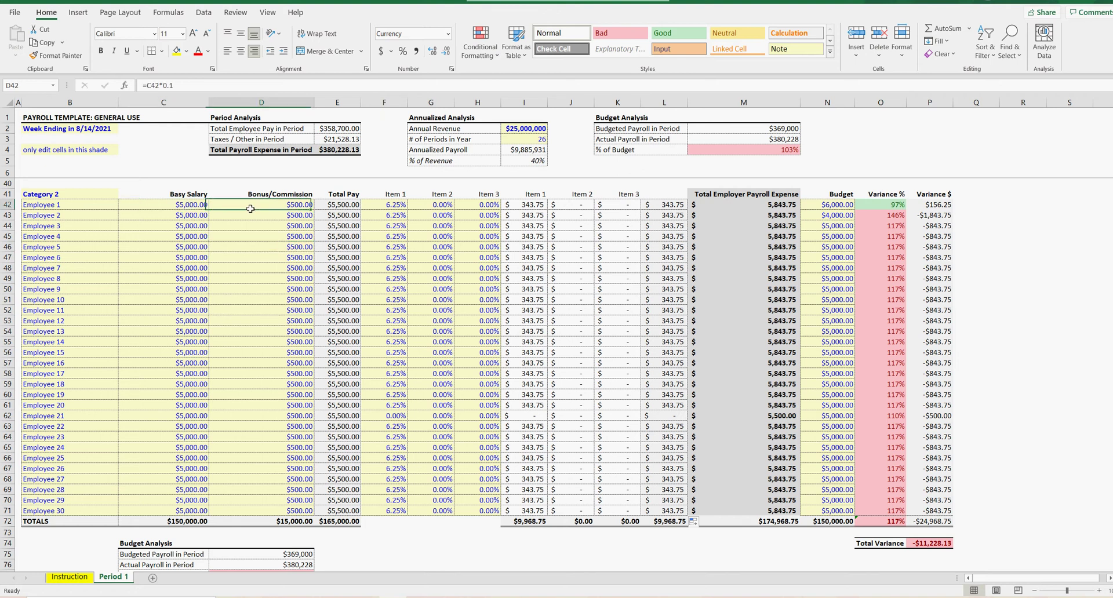
{"action": "left_click", "coordinate": [237, 257]}
{"action": "scroll", "coordinate": [268, 350], "scroll_direction": "down", "scroll_amount": 3}
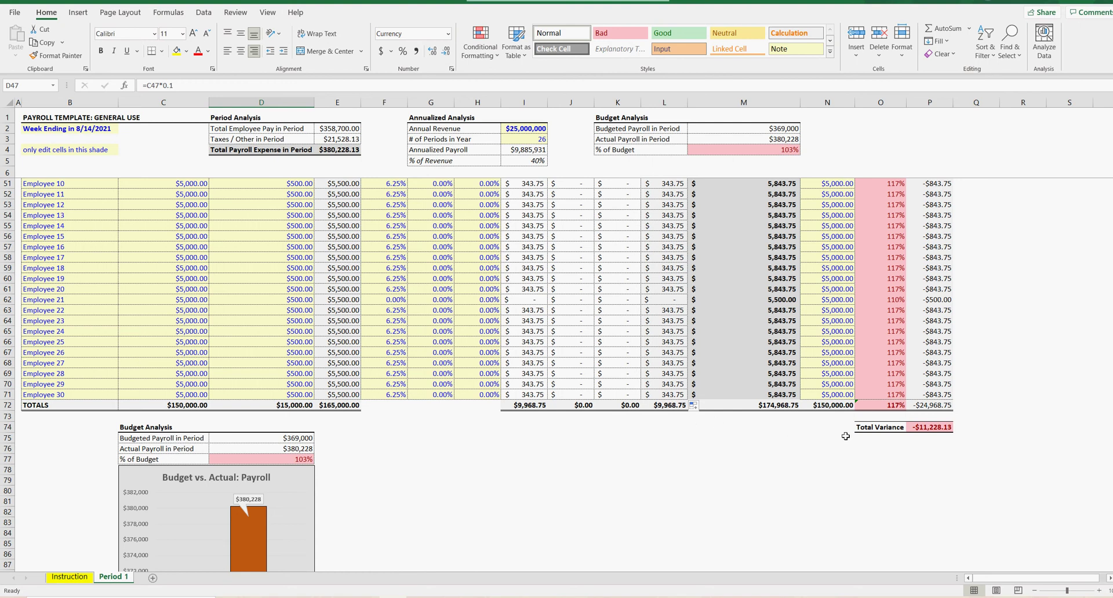
{"action": "left_click", "coordinate": [327, 128]}
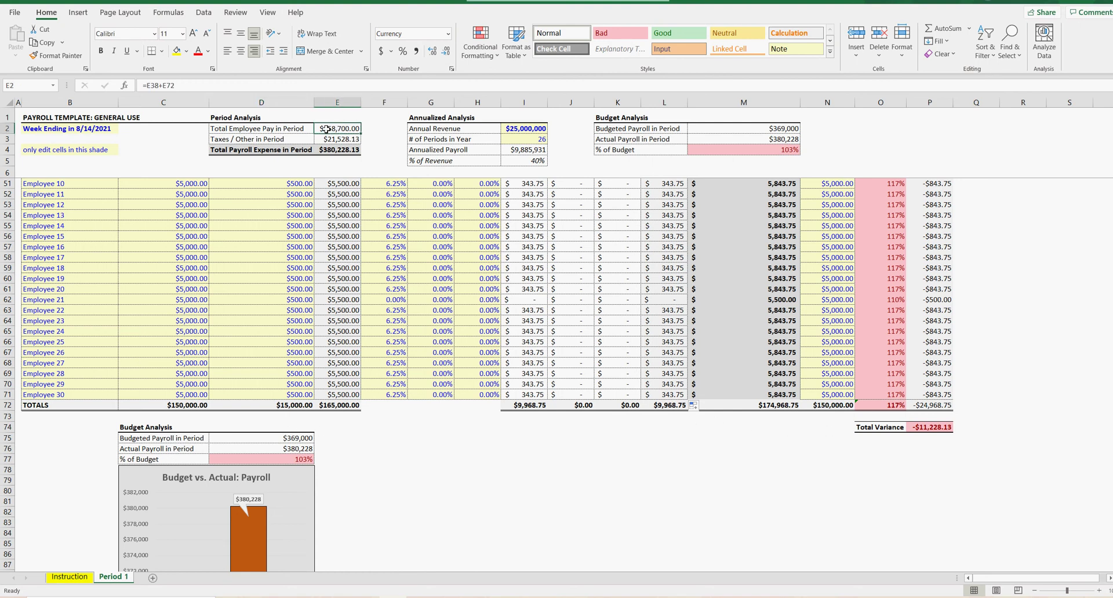
{"action": "left_click", "coordinate": [267, 141]}
{"action": "left_click", "coordinate": [331, 140]}
{"action": "left_click", "coordinate": [336, 151]}
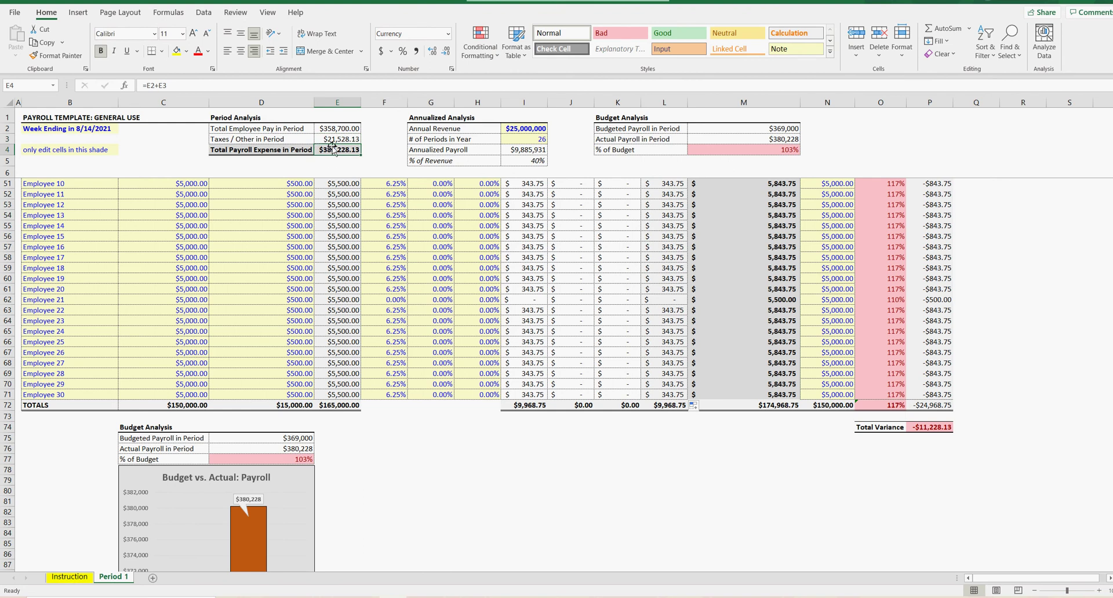
{"action": "left_click", "coordinate": [487, 141]}
{"action": "left_click", "coordinate": [532, 141]}
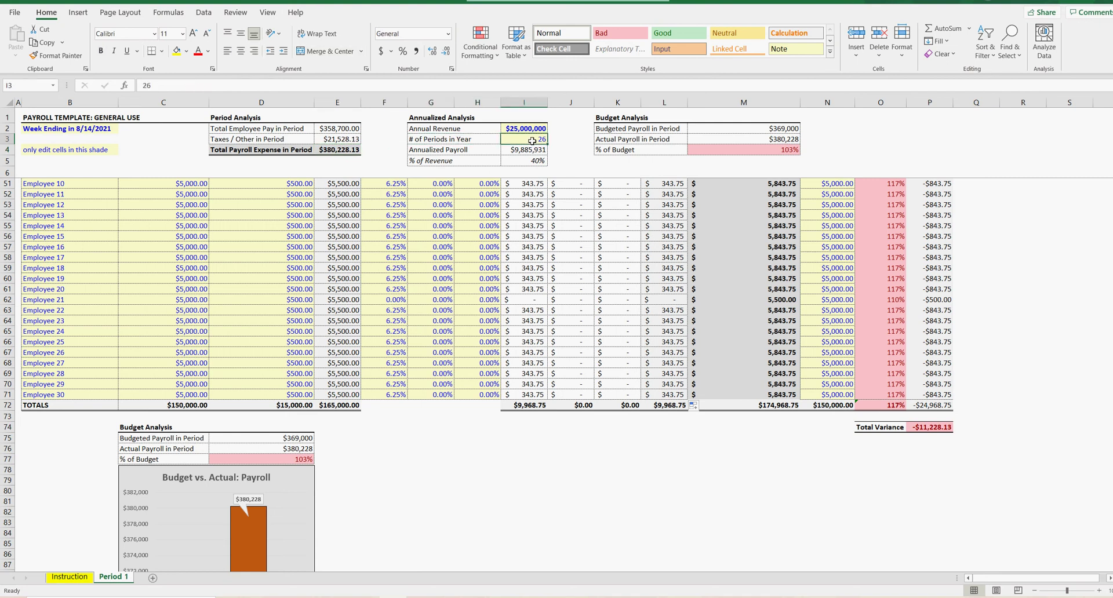
{"action": "left_click", "coordinate": [329, 131]}
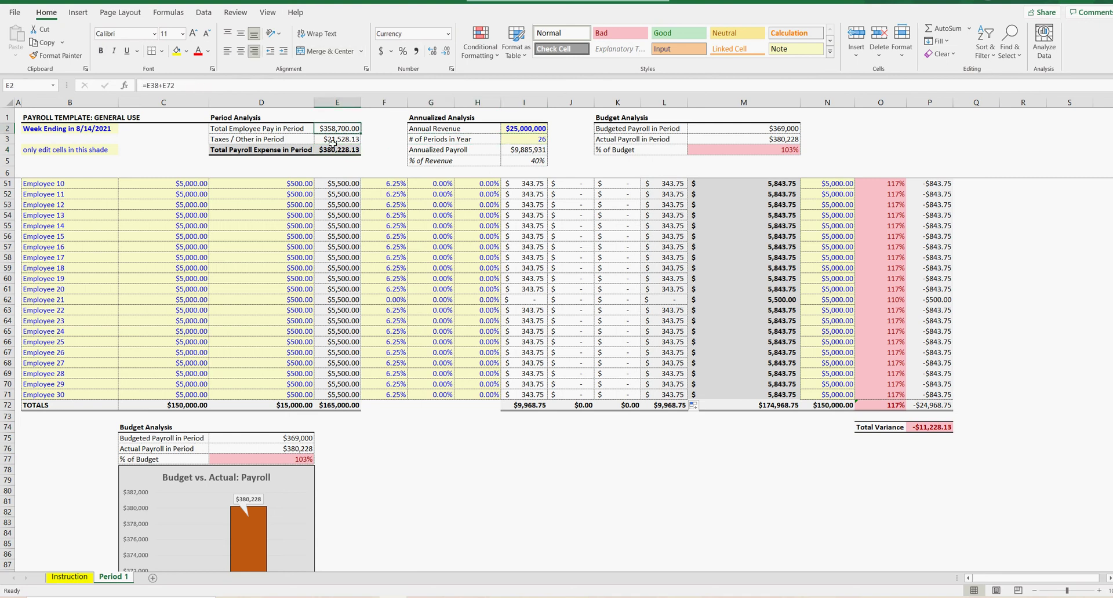
{"action": "left_click", "coordinate": [334, 150]}
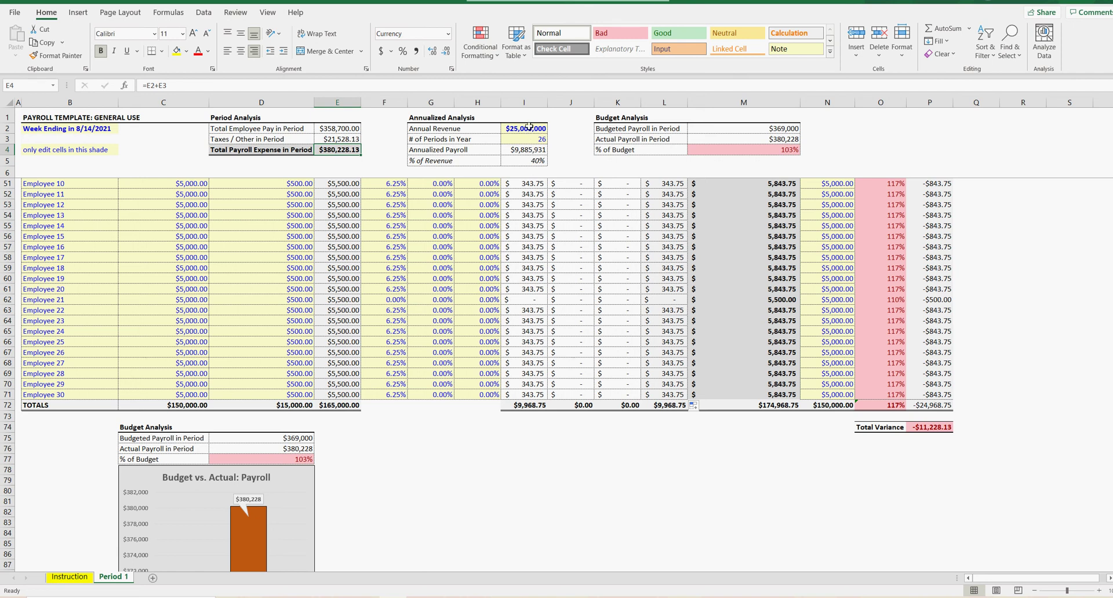
{"action": "left_click", "coordinate": [529, 129]}
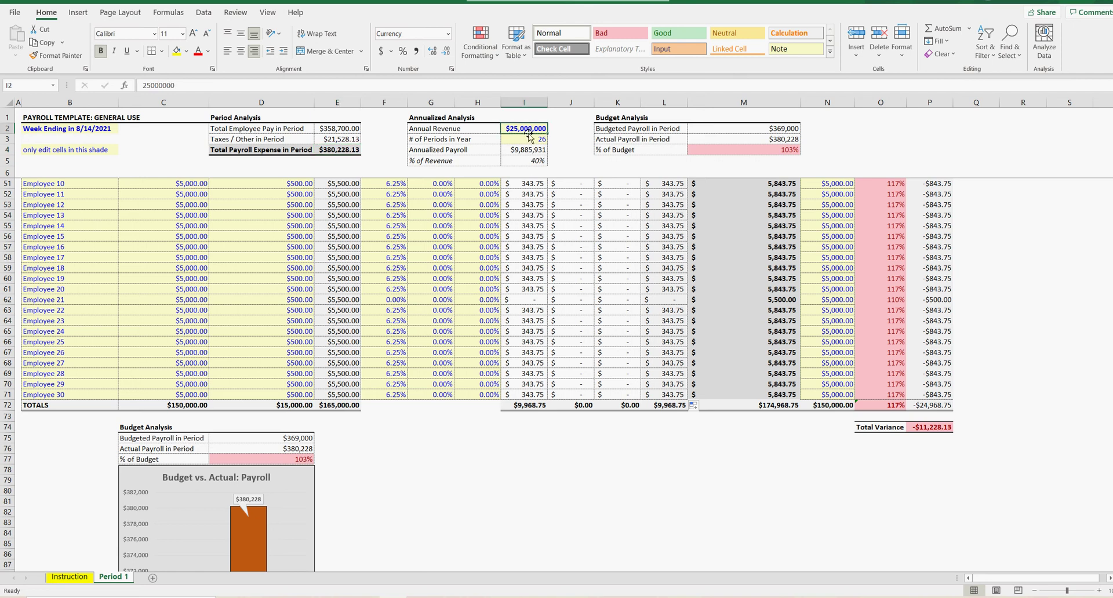
{"action": "left_click", "coordinate": [782, 130]}
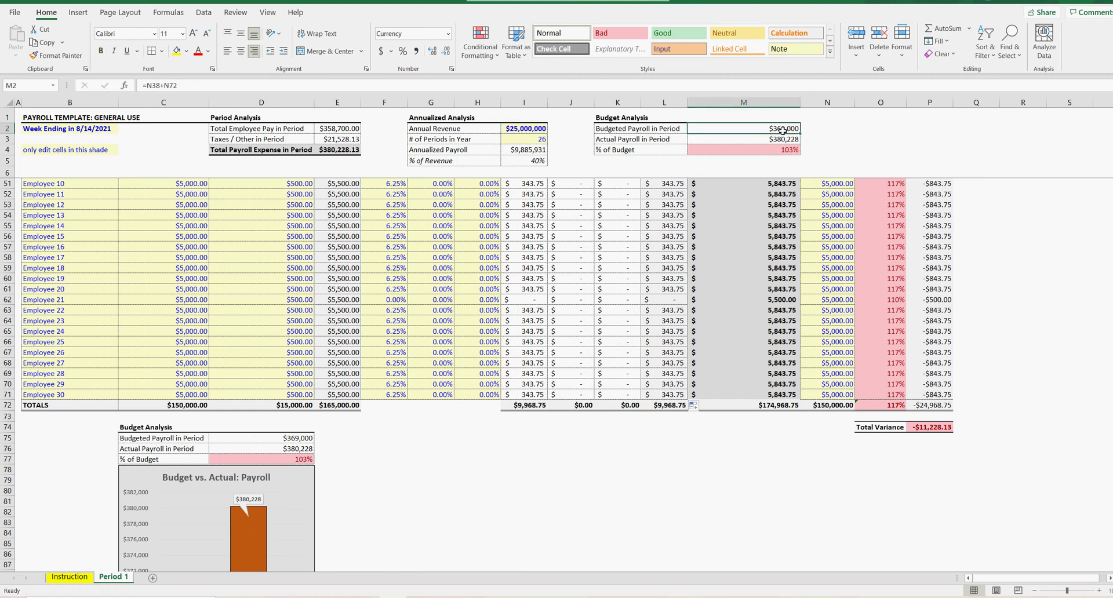
{"action": "left_click", "coordinate": [778, 140]}
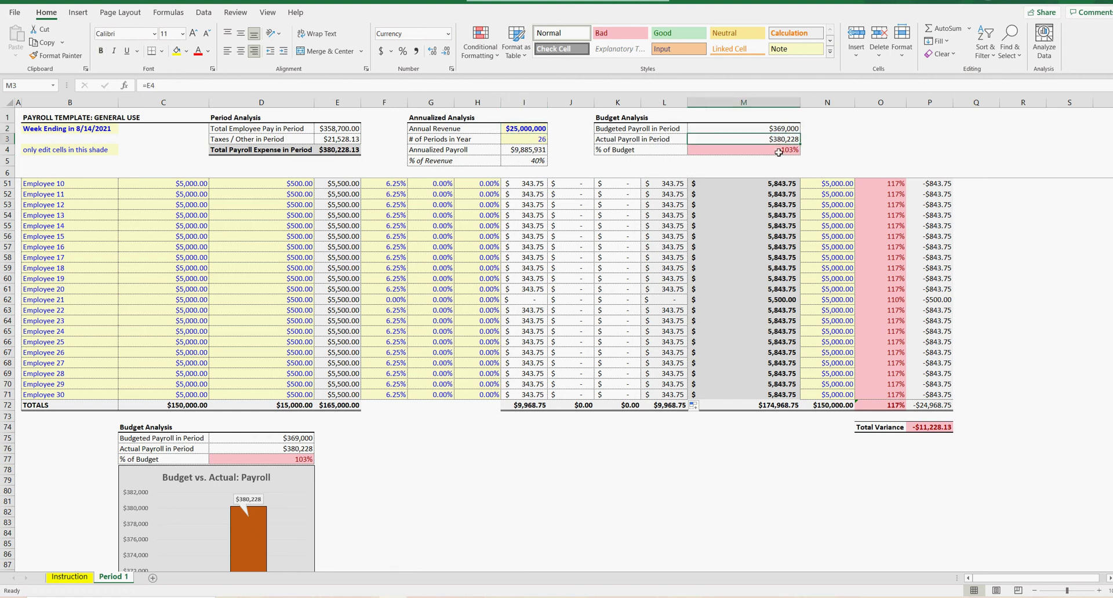
{"action": "left_click", "coordinate": [778, 150]}
{"action": "left_click", "coordinate": [946, 153]}
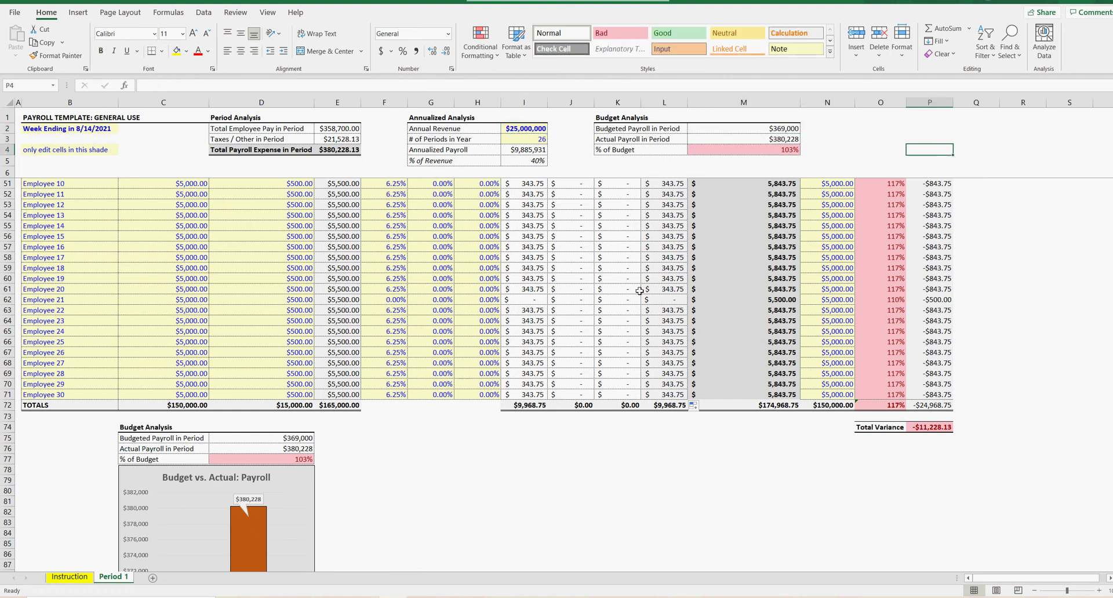
Give Employee 24 a basic salary of $100,000 in C65.
{"action": "scroll", "coordinate": [274, 382], "scroll_direction": "down", "scroll_amount": 7}
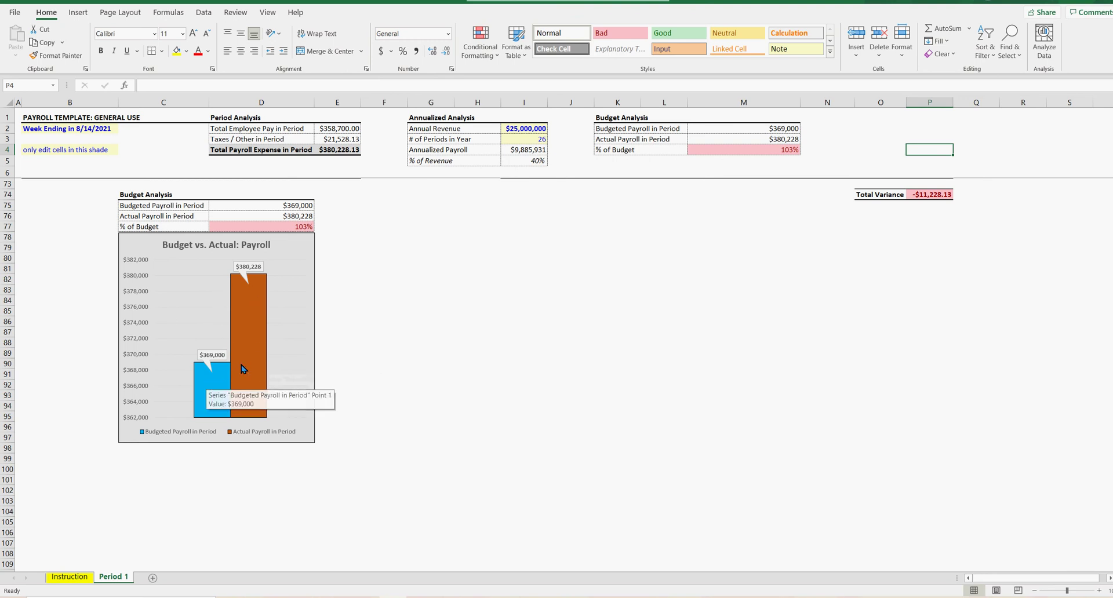
{"action": "mouse_move", "coordinate": [219, 365]}
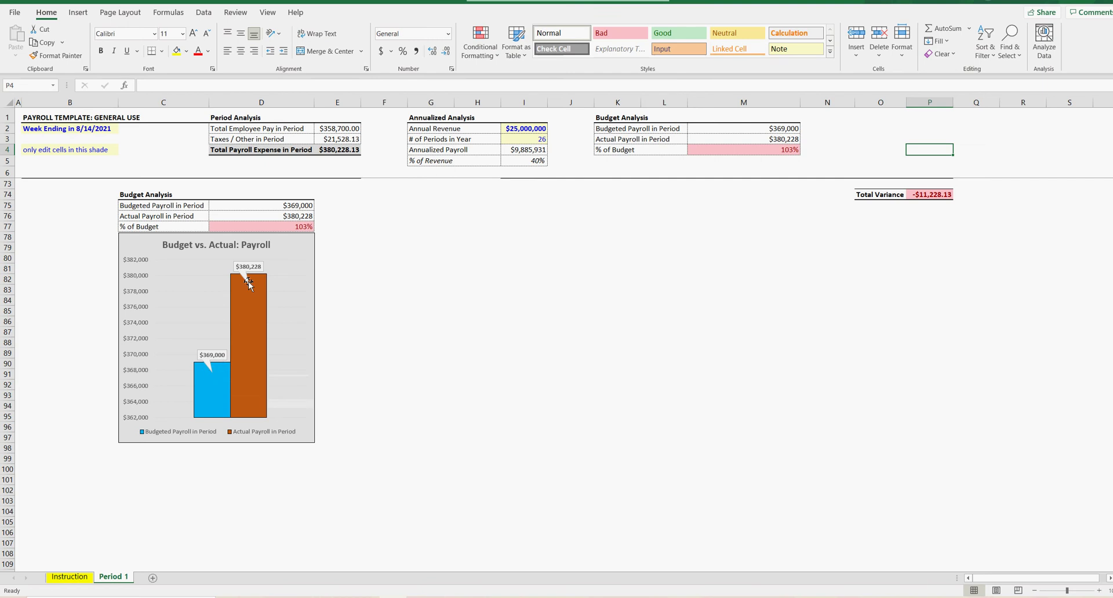
{"action": "scroll", "coordinate": [461, 412], "scroll_direction": "up", "scroll_amount": 6}
{"action": "scroll", "coordinate": [461, 412], "scroll_direction": "up", "scroll_amount": 16}
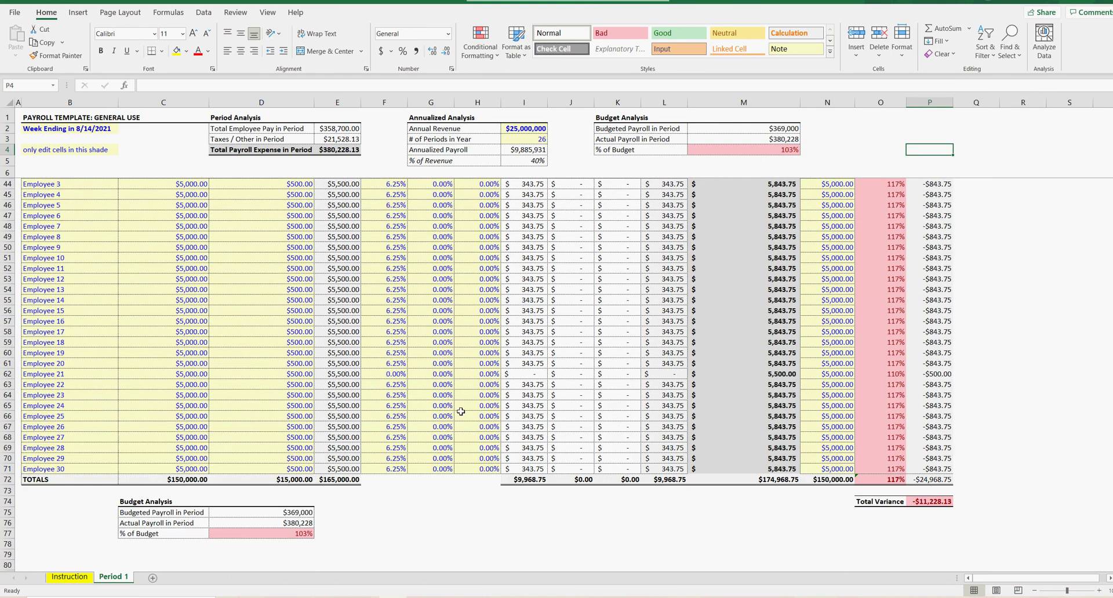
{"action": "scroll", "coordinate": [461, 412], "scroll_direction": "down", "scroll_amount": 20}
{"action": "scroll", "coordinate": [461, 412], "scroll_direction": "up", "scroll_amount": 20}
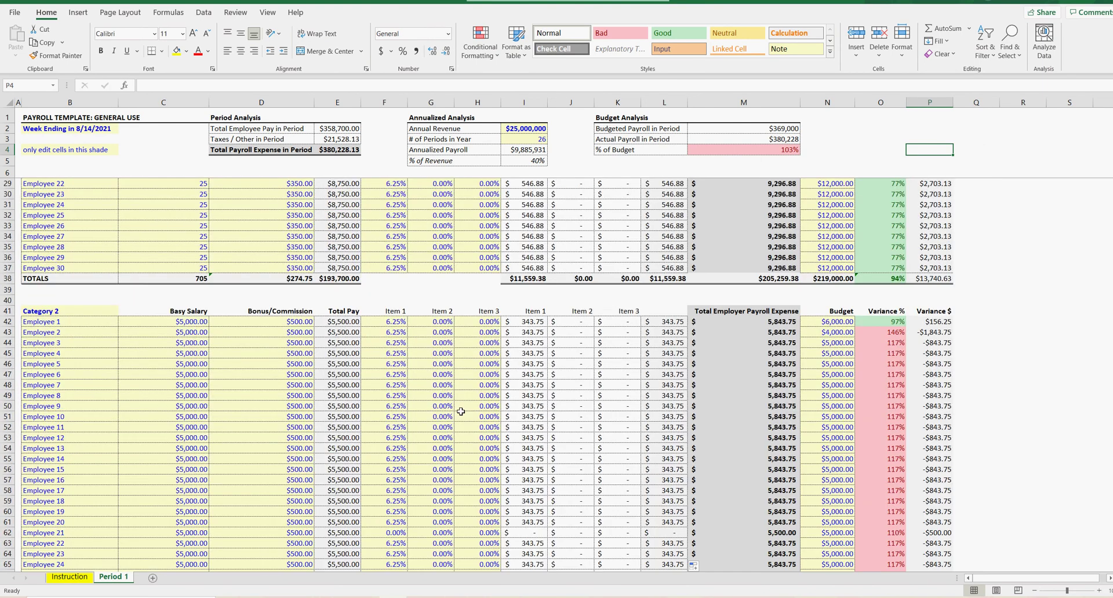
{"action": "scroll", "coordinate": [311, 374], "scroll_direction": "down", "scroll_amount": 18}
{"action": "left_click", "coordinate": [187, 218]}
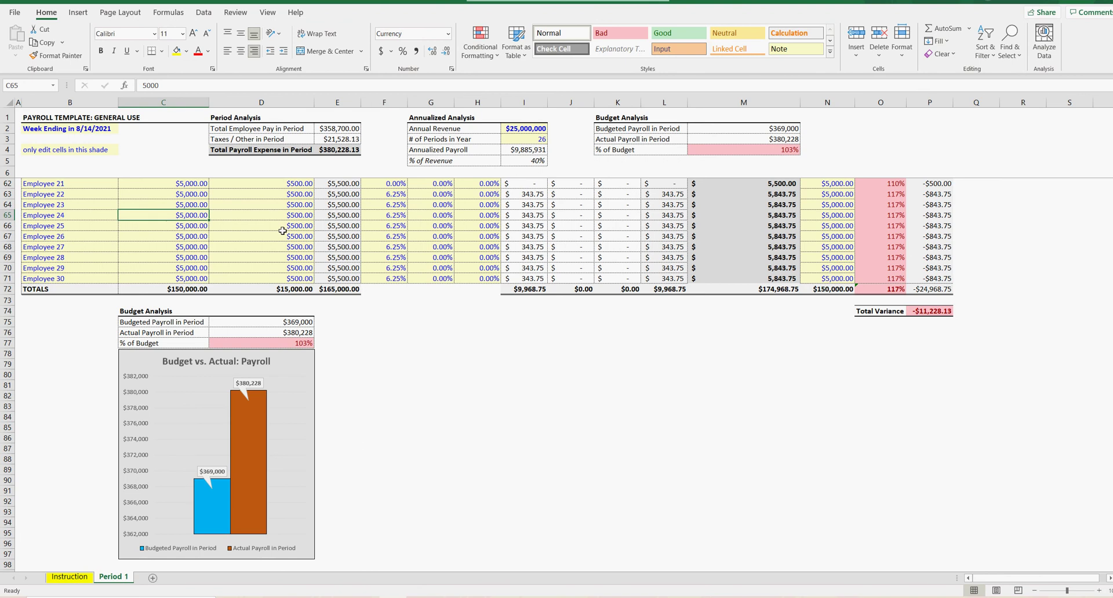
{"action": "type", "text": "100000"}
{"action": "key", "text": "Return"}
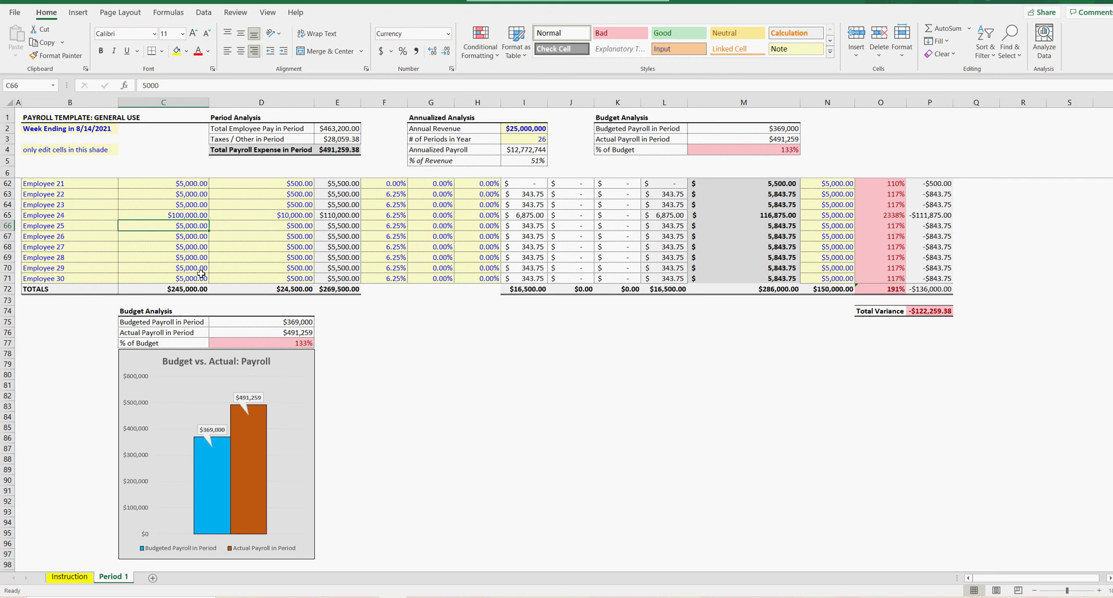
Set Employee 14's salary to 0 and fill the zero down through Employee 27.
{"action": "scroll", "coordinate": [193, 217], "scroll_direction": "up", "scroll_amount": 4}
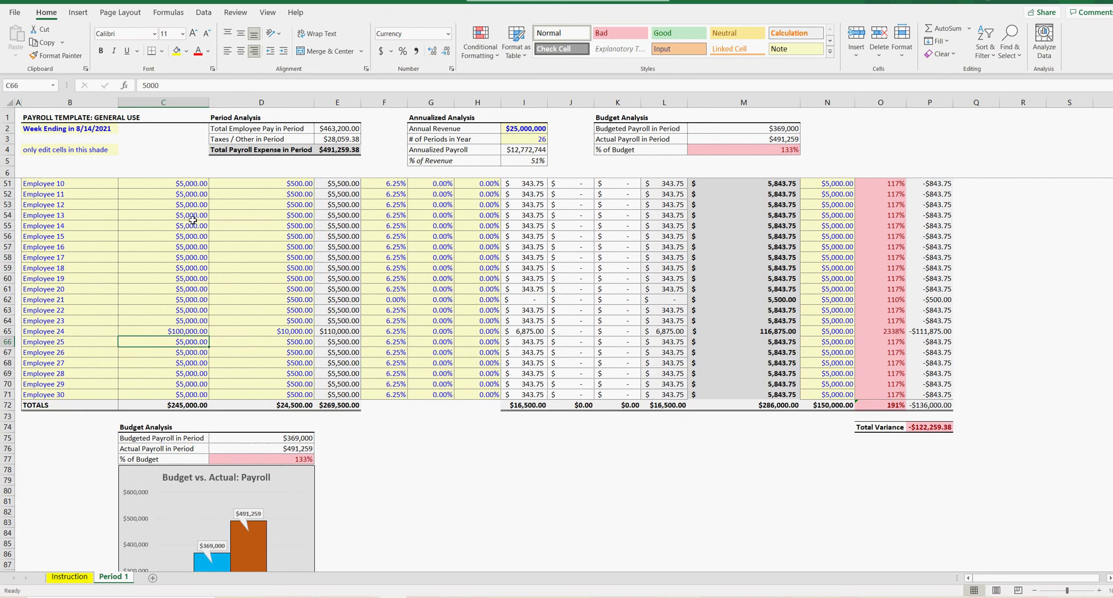
{"action": "left_click", "coordinate": [192, 226]}
{"action": "type", "text": "0"}
{"action": "key", "text": "Return"}
{"action": "left_click", "coordinate": [192, 225]}
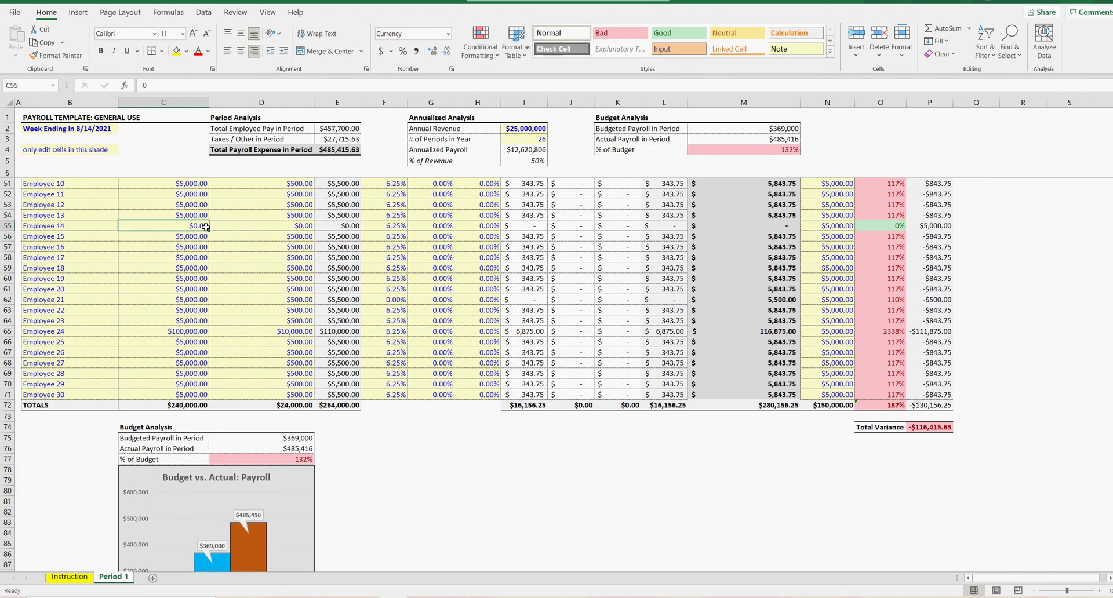
{"action": "left_click_drag", "start_coordinate": [209, 231], "coordinate": [188, 365]}
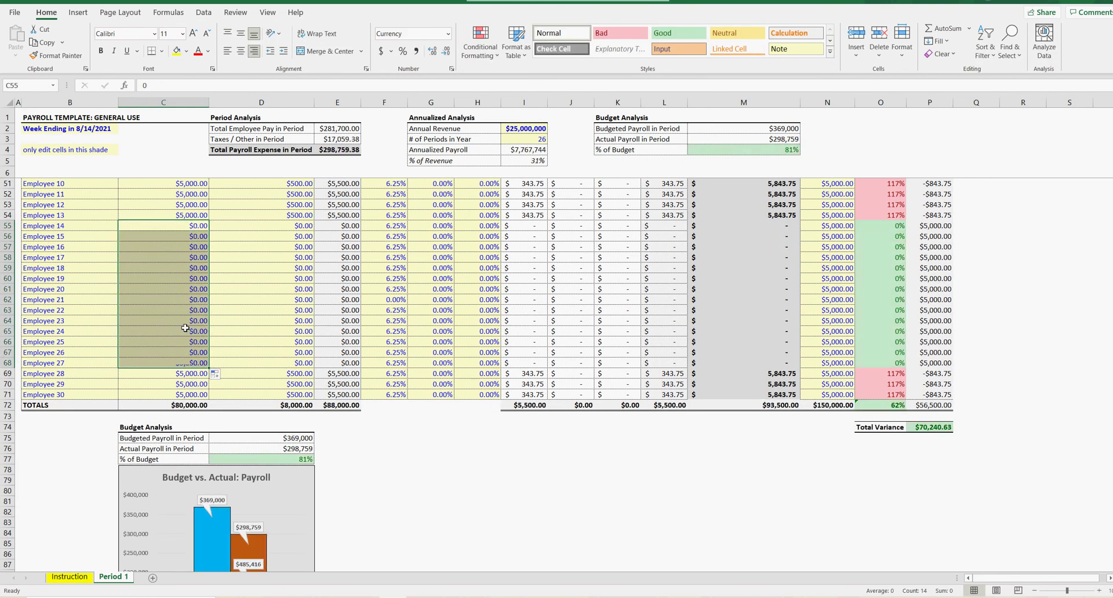
Check the Total Variance formula, then restore $5,000 salaries for Employees 12 through 27.
{"action": "scroll", "coordinate": [197, 348], "scroll_direction": "down", "scroll_amount": 4}
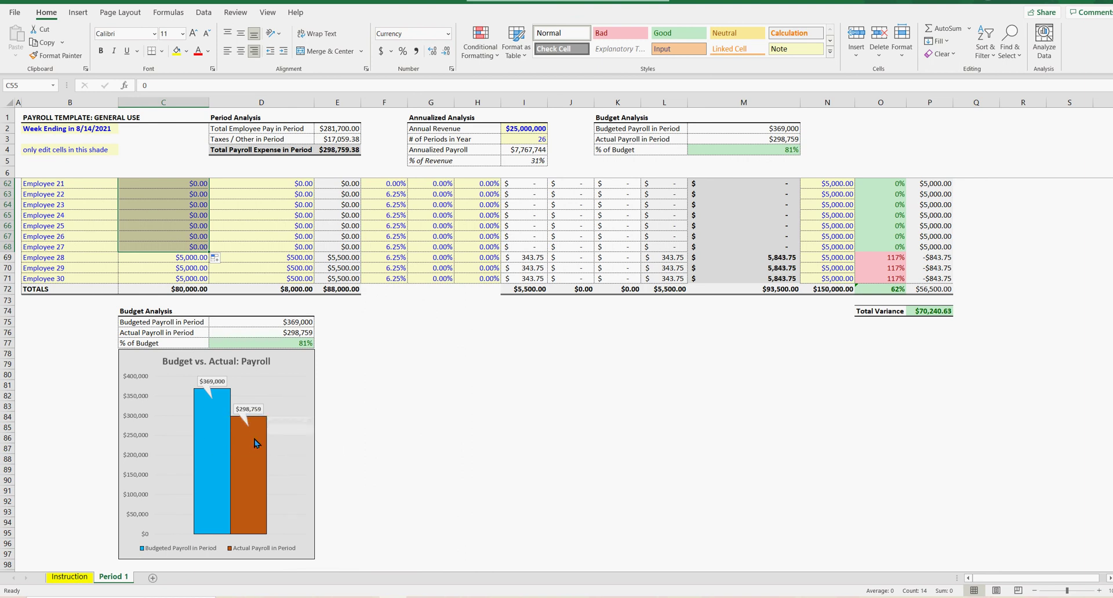
{"action": "left_click", "coordinate": [944, 310]}
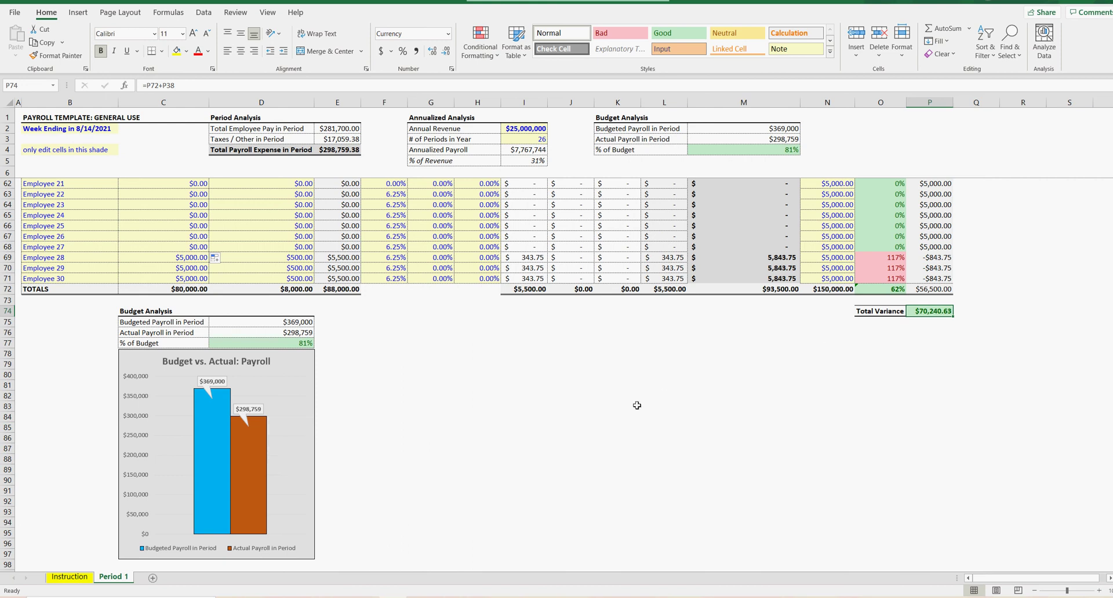
{"action": "left_click", "coordinate": [188, 257]}
{"action": "left_click_drag", "start_coordinate": [208, 262], "coordinate": [203, 215]}
{"action": "left_click", "coordinate": [191, 258]}
{"action": "scroll", "coordinate": [191, 278], "scroll_direction": "up", "scroll_amount": 15}
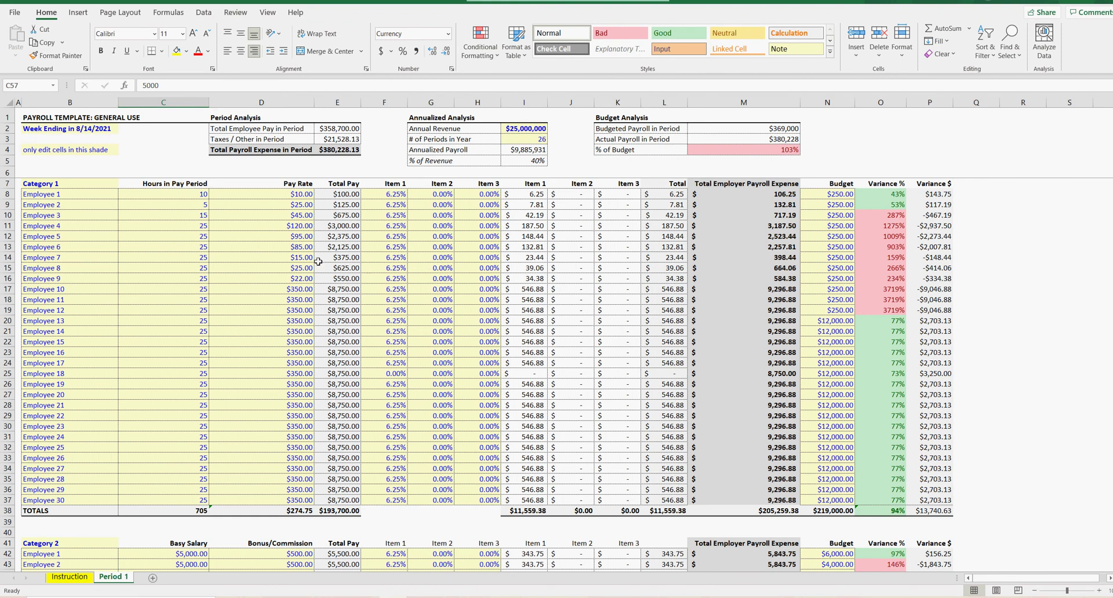
{"action": "left_click", "coordinate": [194, 194]}
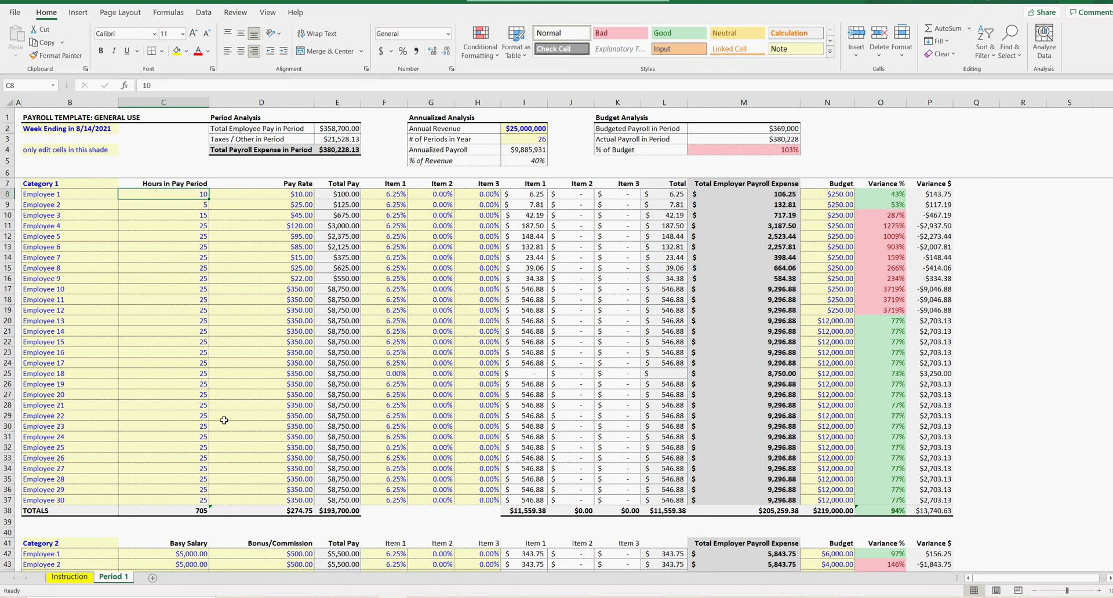
Use Move or Copy on the Period 1 tab to create a copy placed before it.
{"action": "right_click", "coordinate": [112, 582]}
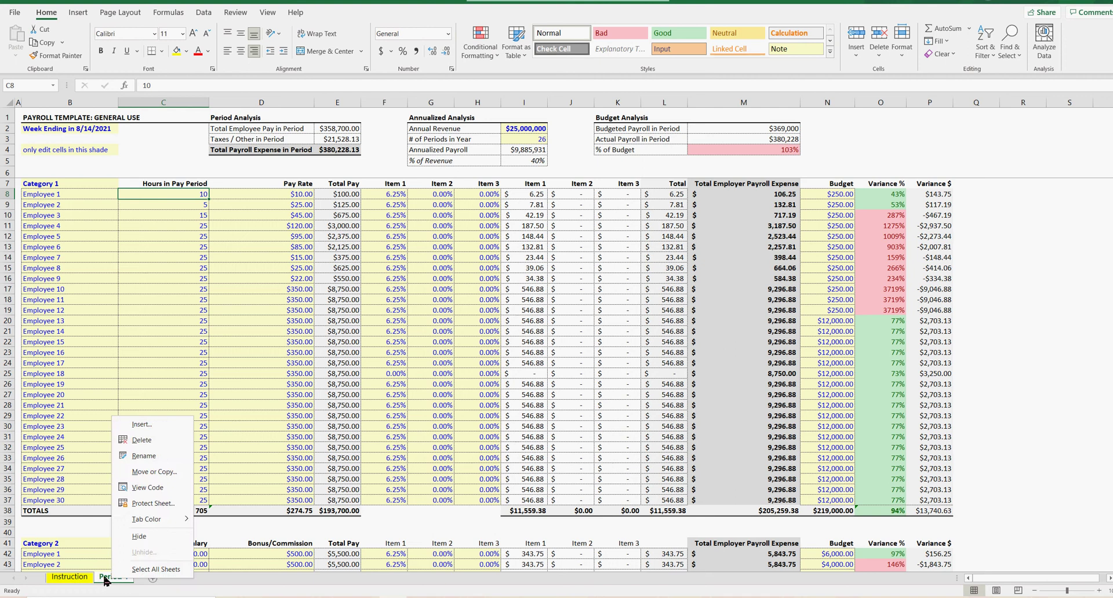
{"action": "left_click", "coordinate": [107, 582]}
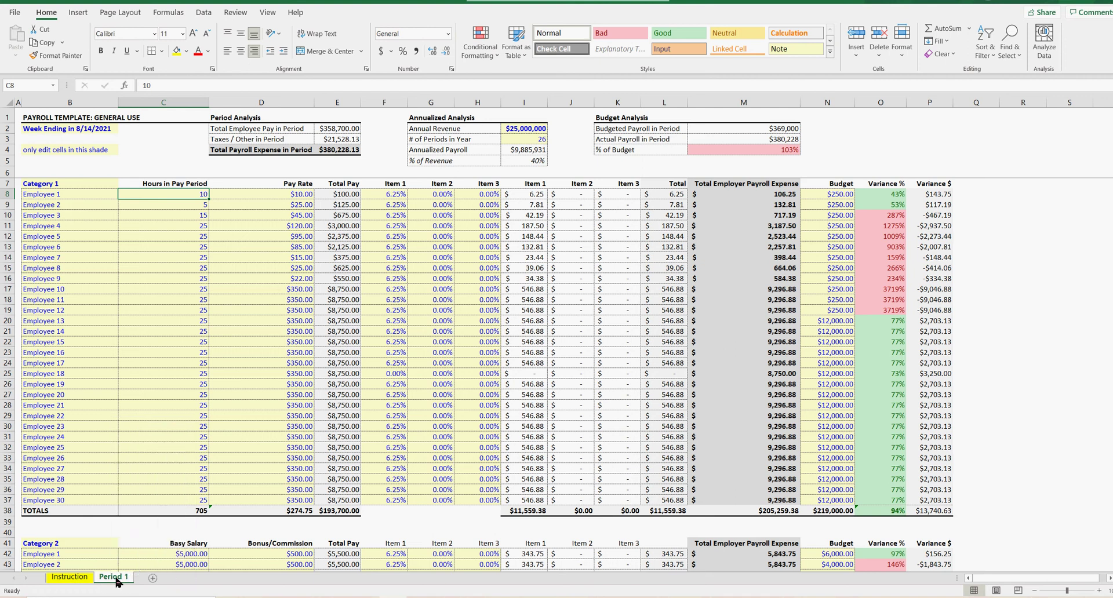
{"action": "right_click", "coordinate": [117, 581]}
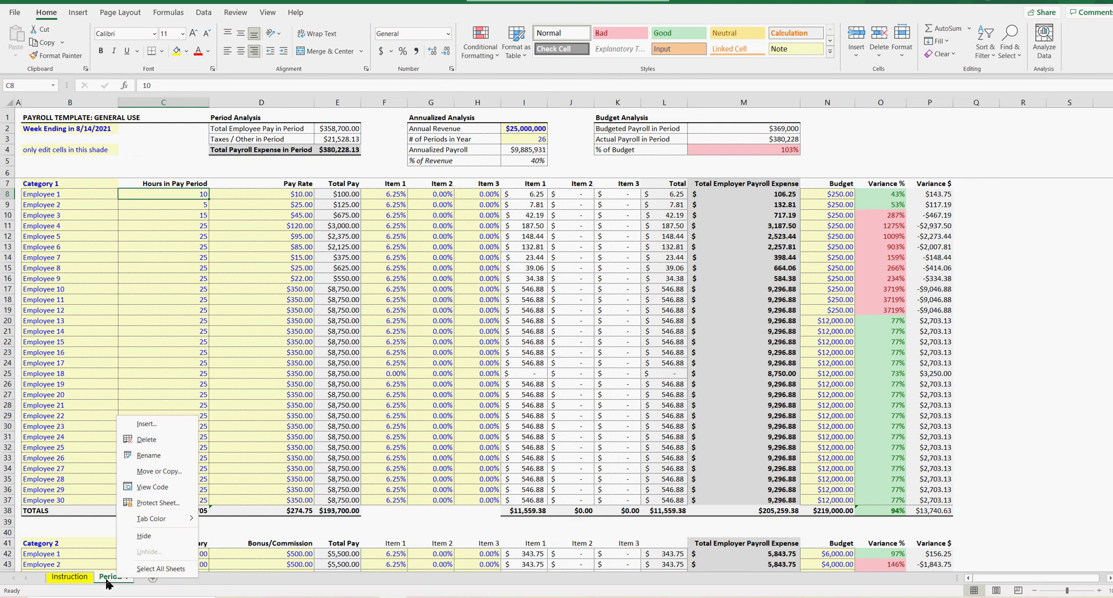
{"action": "left_click", "coordinate": [160, 473]}
{"action": "left_click", "coordinate": [102, 478]}
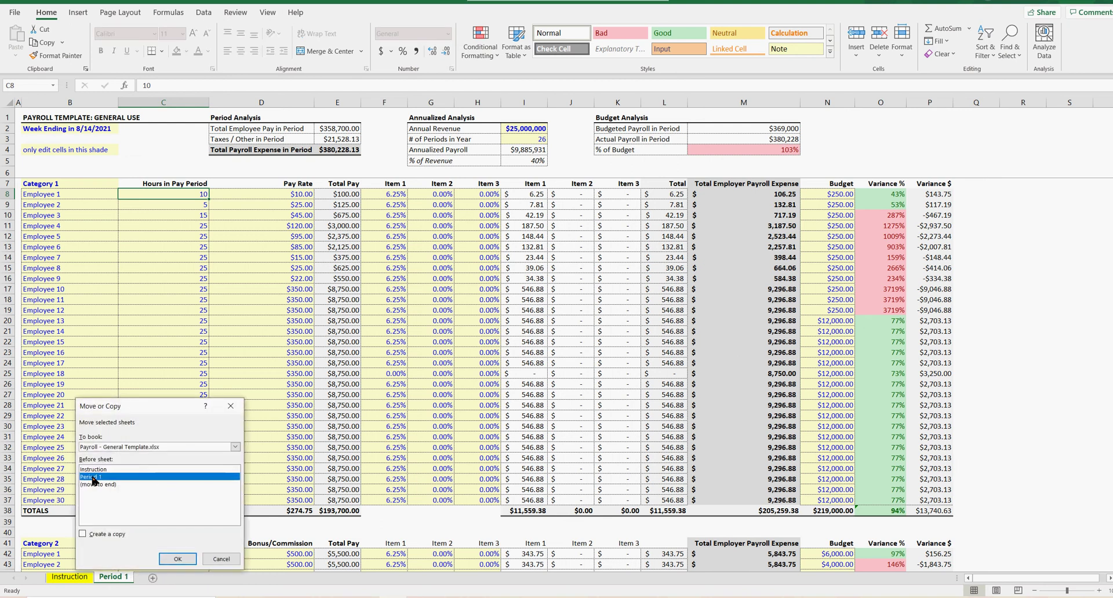
{"action": "left_click", "coordinate": [82, 534]}
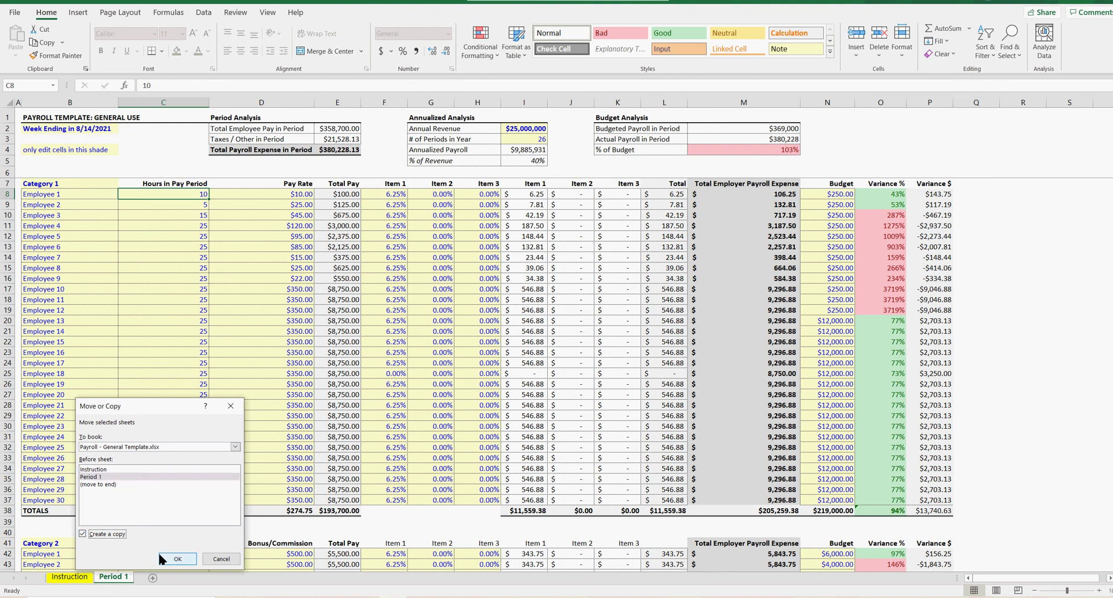
{"action": "left_click", "coordinate": [176, 559]}
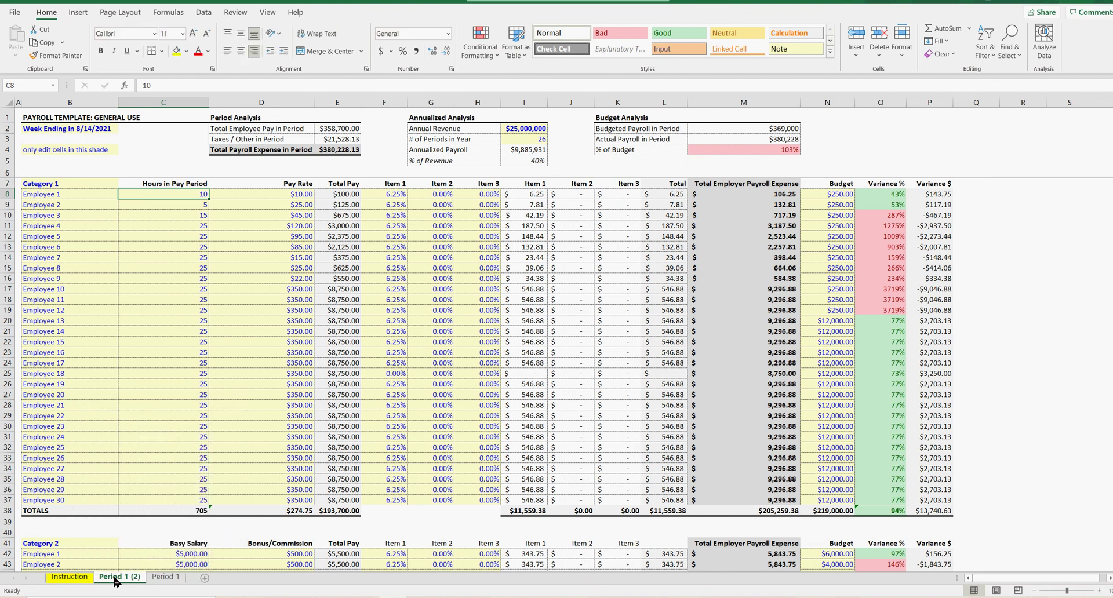
Move Period 1 ahead of its copy and rename the sheet to Template.
{"action": "left_click", "coordinate": [167, 578]}
{"action": "left_click_drag", "start_coordinate": [167, 578], "coordinate": [104, 579]}
{"action": "type", "text": "Template"}
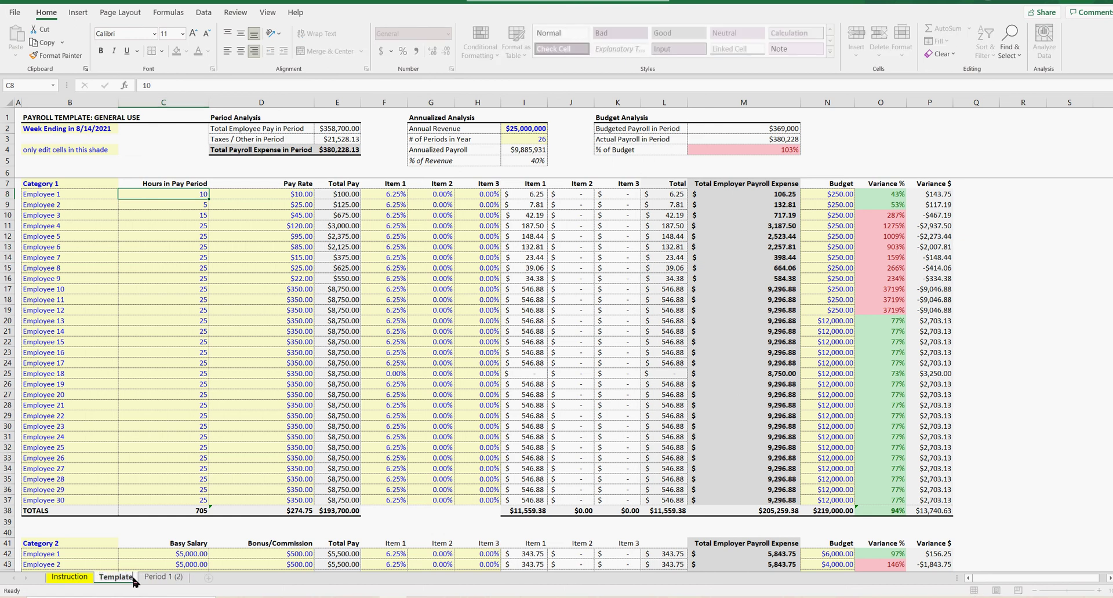
{"action": "key", "text": "Return"}
Clear the Category 1 employee names, hours and pay rates in B8:D37.
{"action": "left_click", "coordinate": [75, 195]}
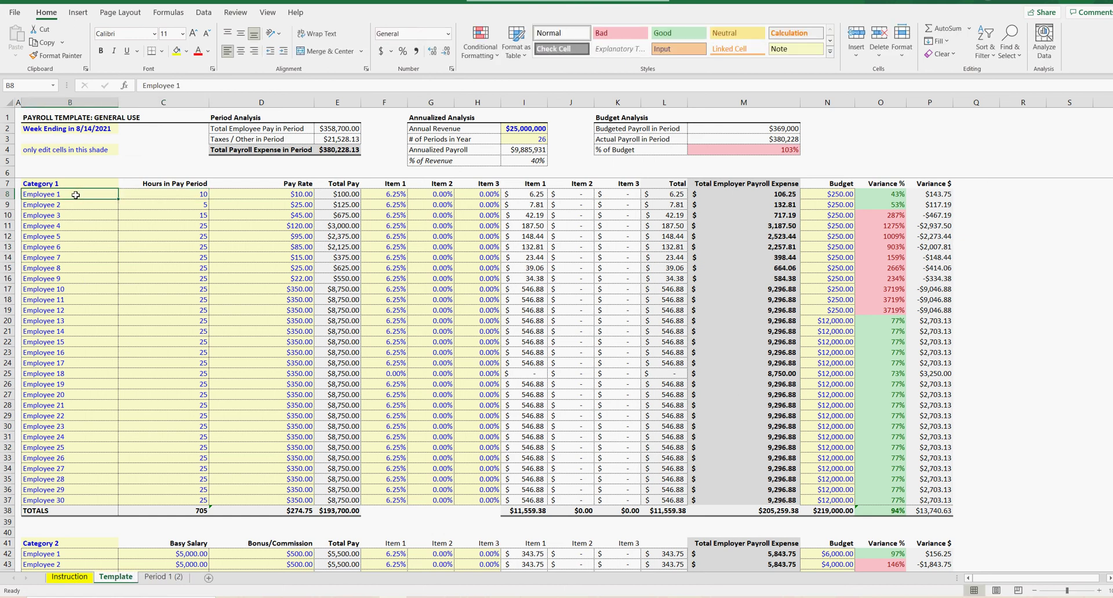
{"action": "left_click_drag", "start_coordinate": [75, 194], "coordinate": [258, 499]}
{"action": "key", "text": "ctrl+c"}
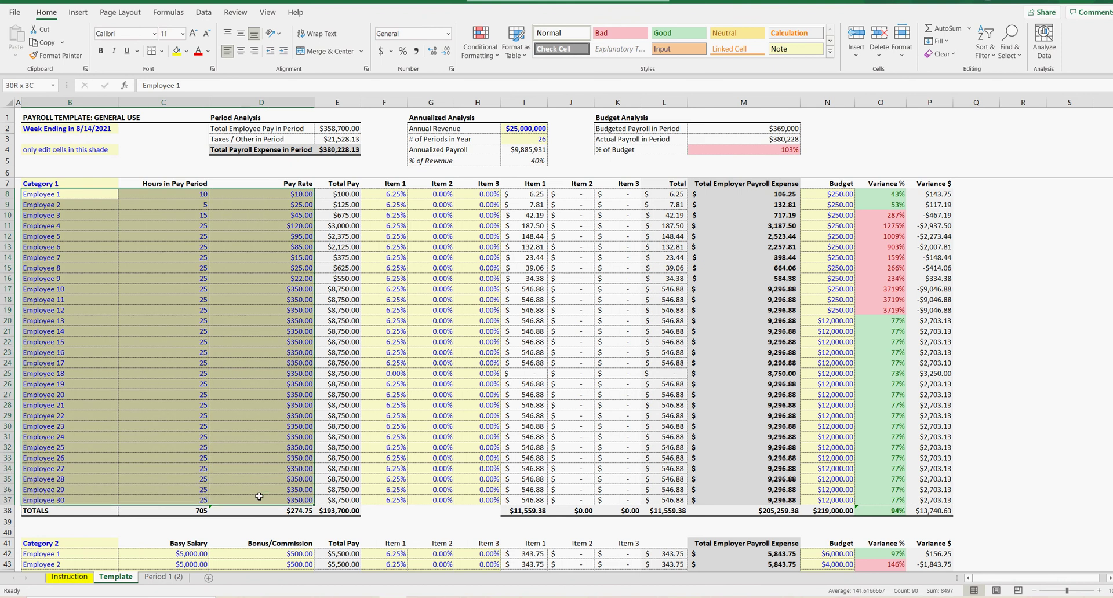
{"action": "right_click", "coordinate": [191, 374]}
{"action": "left_click", "coordinate": [244, 142]}
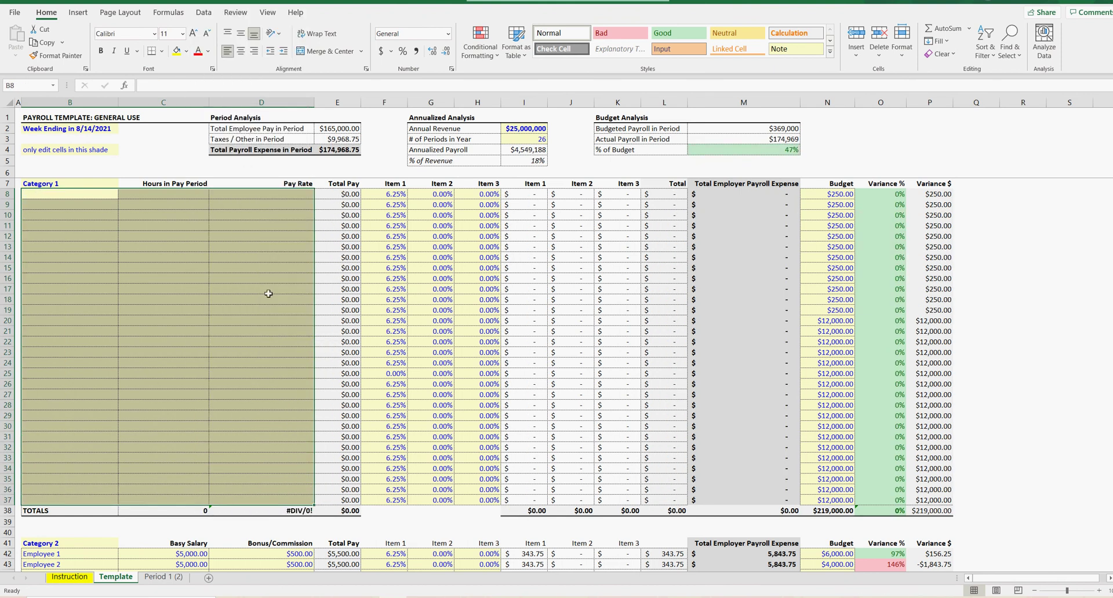
{"action": "key", "text": "ctrl+v"}
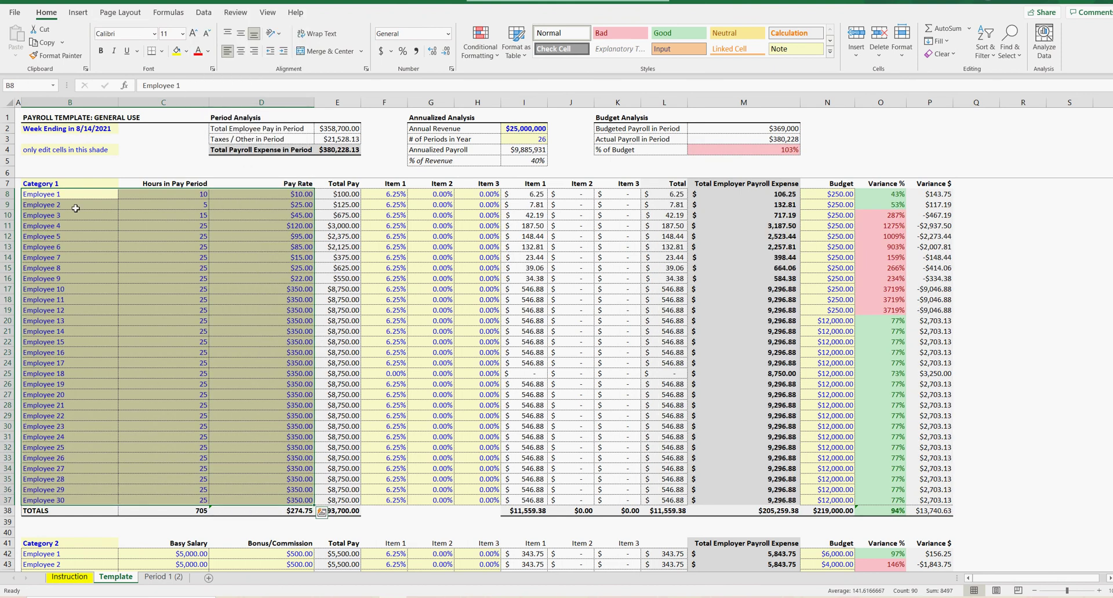
{"action": "left_click_drag", "start_coordinate": [74, 193], "coordinate": [74, 500]}
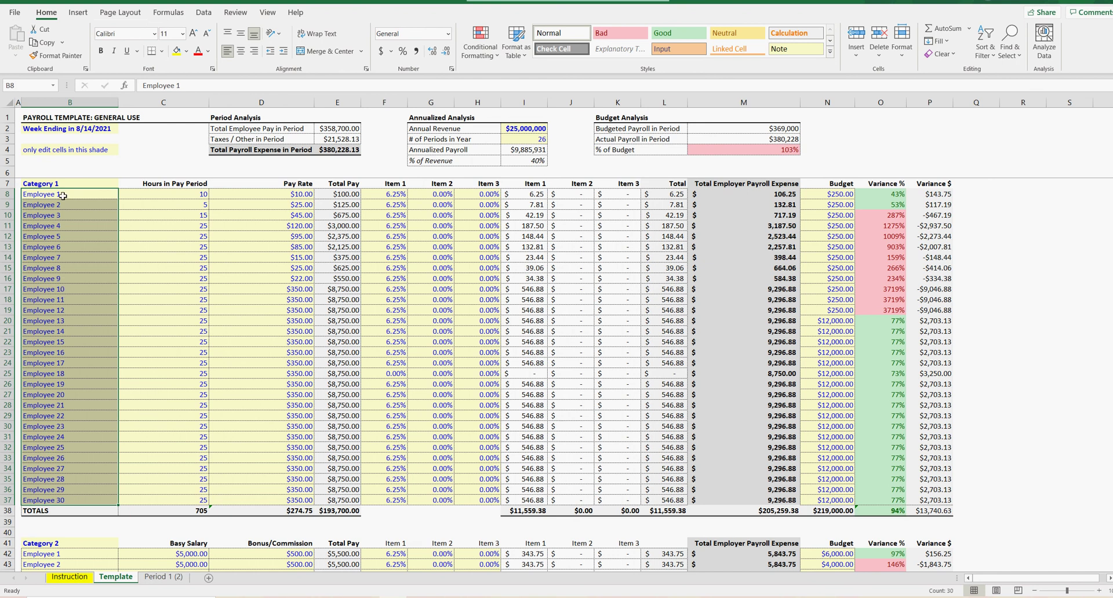
{"action": "left_click_drag", "start_coordinate": [63, 194], "coordinate": [267, 499]}
{"action": "right_click", "coordinate": [127, 266]}
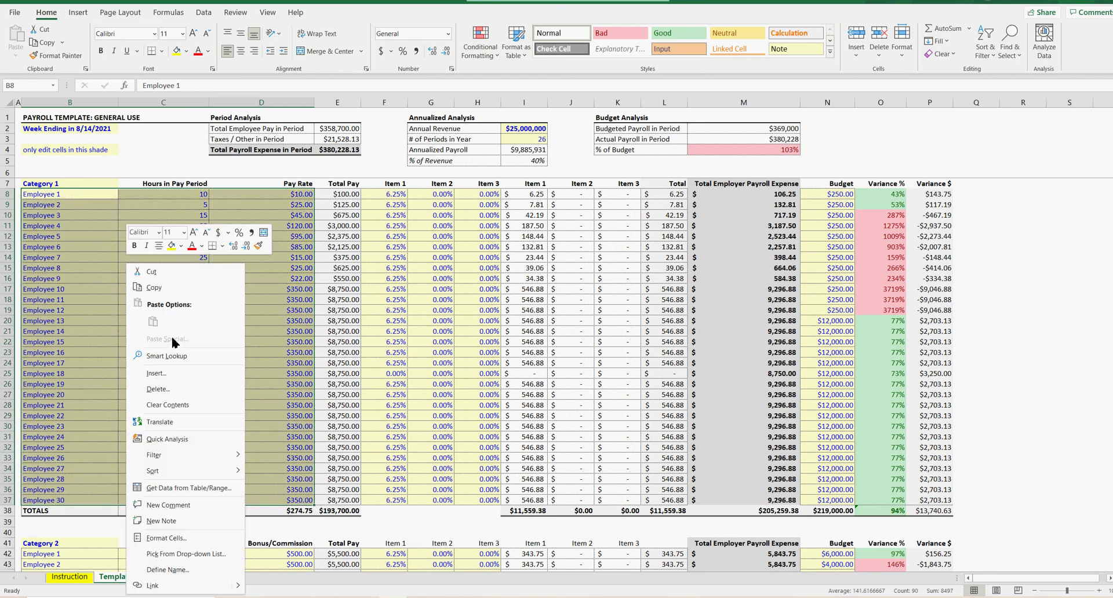
{"action": "left_click", "coordinate": [171, 406]}
{"action": "left_click", "coordinate": [70, 499]}
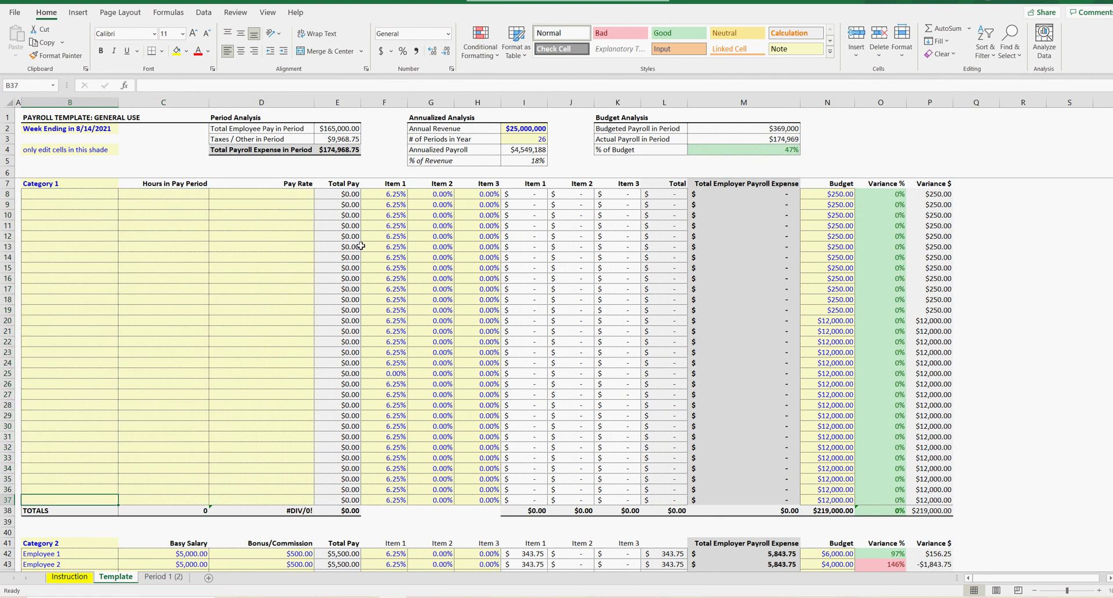
Fill 0.00% down F8:F37 for Item 1 and $0.00 down the N8:N37 budgets.
{"action": "left_click", "coordinate": [395, 195]}
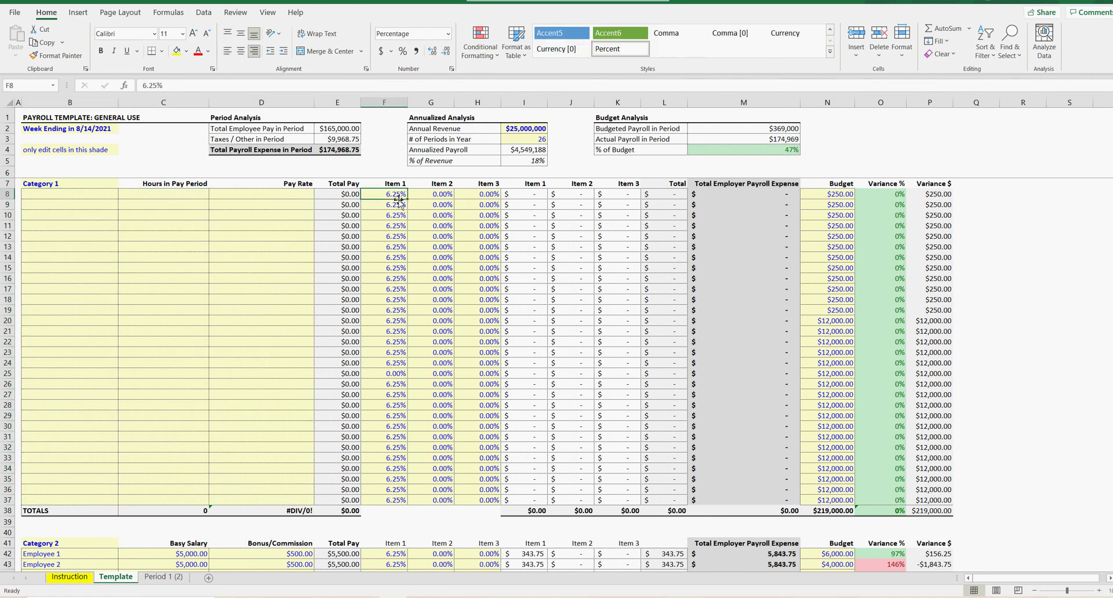
{"action": "type", "text": "0"}
{"action": "key", "text": "Tab"}
{"action": "left_click", "coordinate": [404, 197]}
{"action": "left_click_drag", "start_coordinate": [408, 200], "coordinate": [408, 502]}
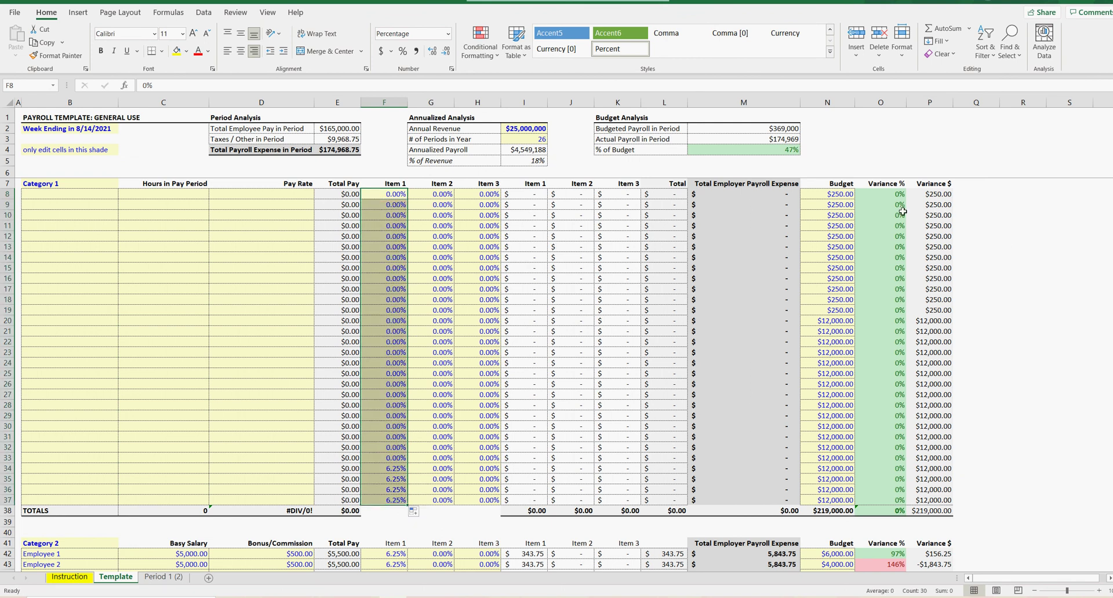
{"action": "left_click", "coordinate": [840, 196]}
{"action": "type", "text": "0"}
{"action": "key", "text": "Down"}
{"action": "key", "text": "Down"}
{"action": "key", "text": "Down"}
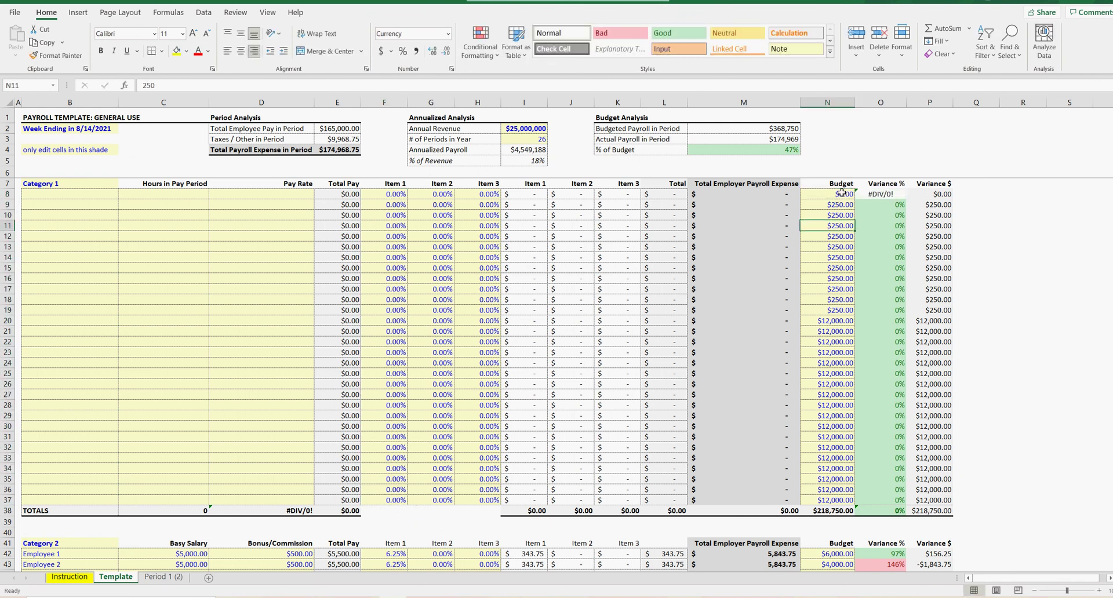
{"action": "left_click", "coordinate": [841, 193]}
{"action": "left_click_drag", "start_coordinate": [856, 200], "coordinate": [856, 502]}
{"action": "left_click", "coordinate": [829, 342]}
Enter 0 in C8 and D8 and fill zero hours and pay rates down to row 37.
{"action": "scroll", "coordinate": [277, 294], "scroll_direction": "down", "scroll_amount": 7}
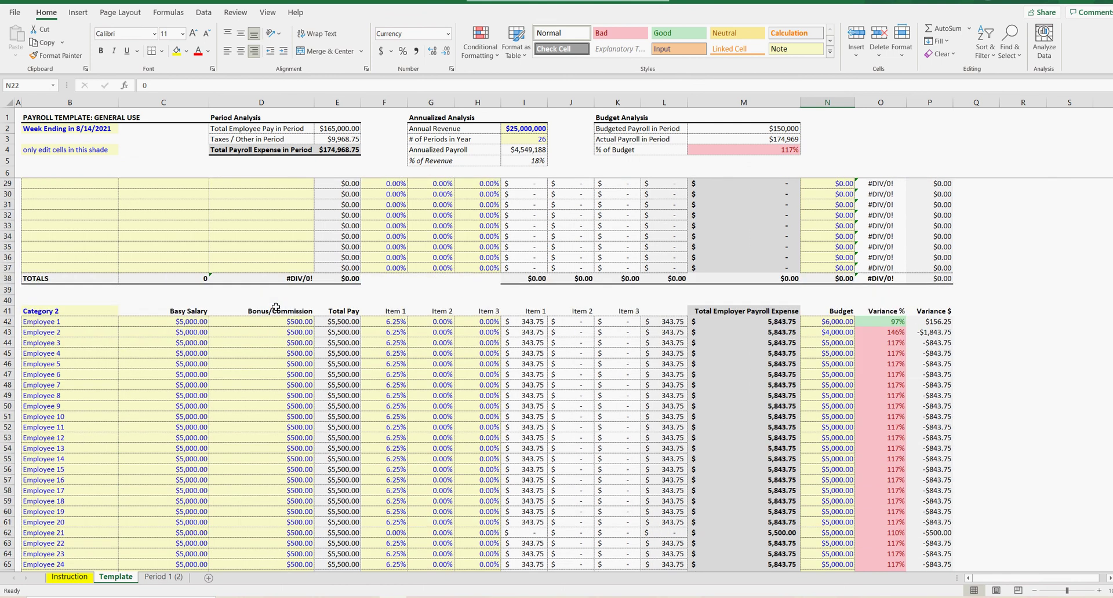
{"action": "left_click_drag", "start_coordinate": [187, 320], "coordinate": [239, 439]}
{"action": "scroll", "coordinate": [239, 432], "scroll_direction": "up", "scroll_amount": 10}
{"action": "left_click", "coordinate": [184, 195]}
{"action": "type", "text": "0"}
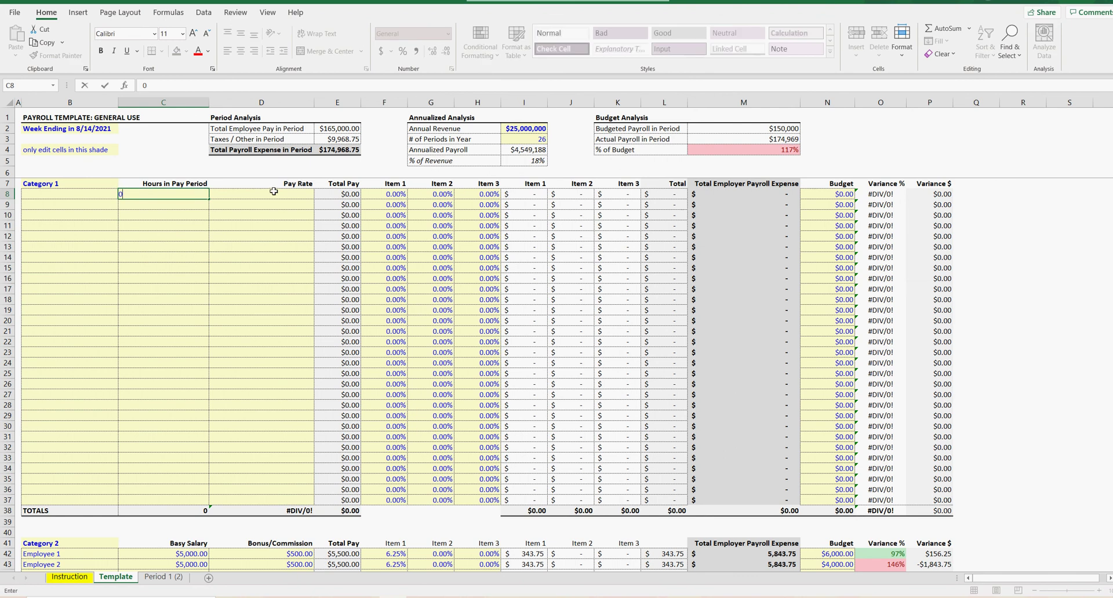
{"action": "left_click", "coordinate": [276, 195]}
{"action": "type", "text": "0"}
{"action": "left_click_drag", "start_coordinate": [184, 195], "coordinate": [295, 500]}
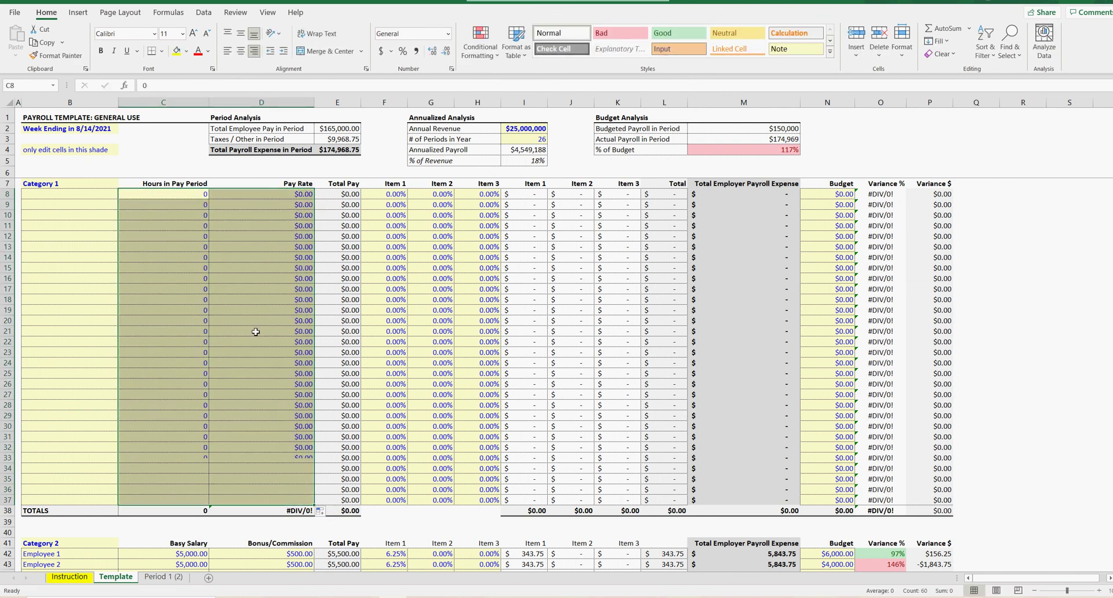
{"action": "left_click", "coordinate": [256, 331]}
{"action": "scroll", "coordinate": [118, 292], "scroll_direction": "down", "scroll_amount": 7}
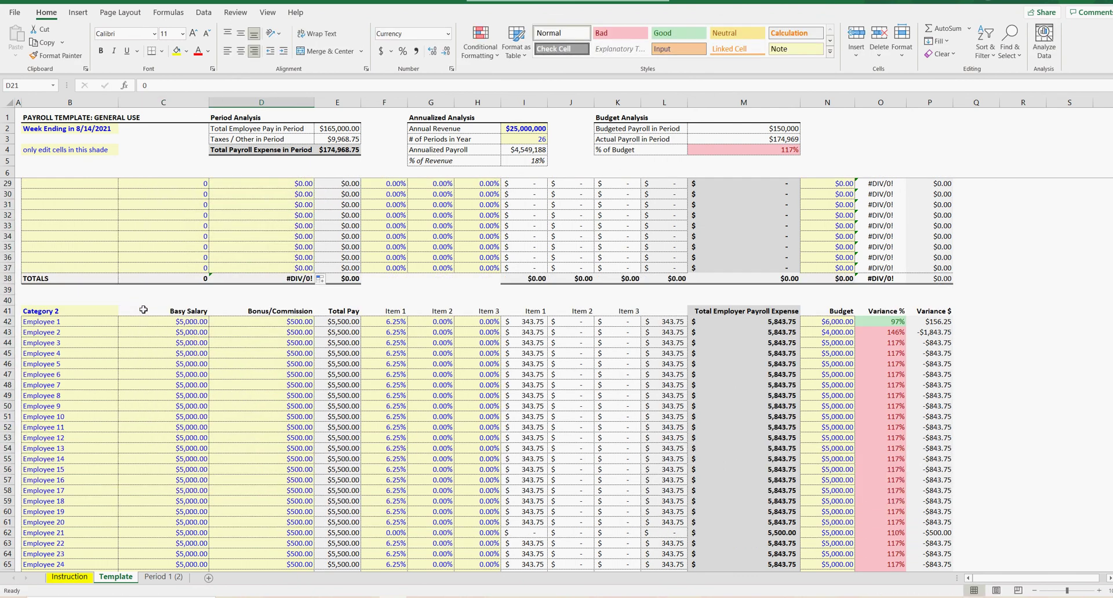
Fill 0 down the Category 2 salaries and bonuses (C42:D71) and clear names B42:B71.
{"action": "left_click", "coordinate": [184, 322]}
{"action": "left_click_drag", "start_coordinate": [183, 322], "coordinate": [309, 543]}
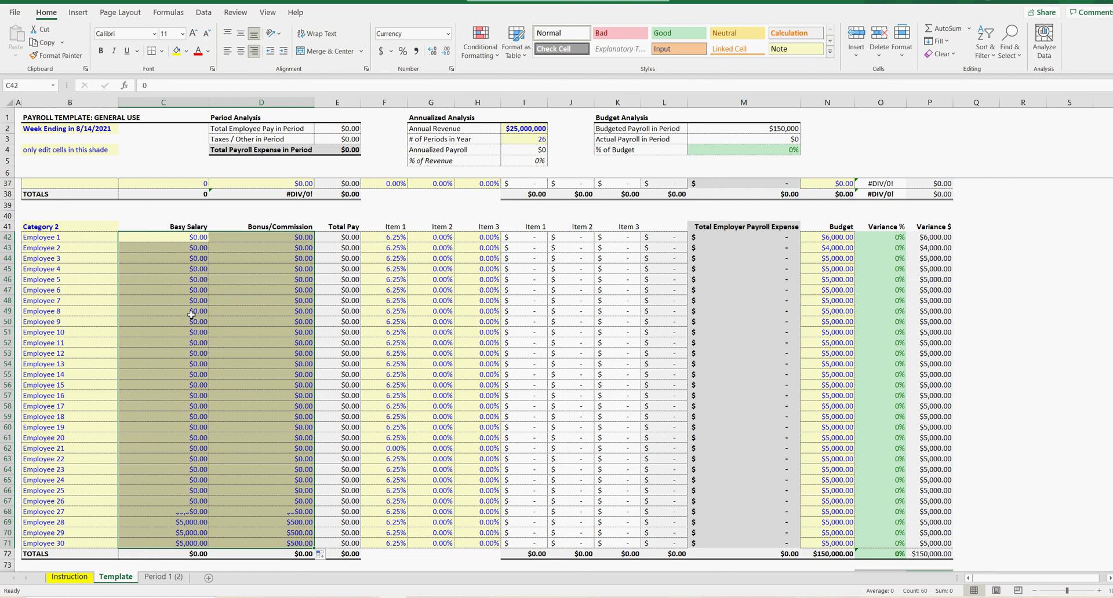
{"action": "left_click", "coordinate": [71, 238]}
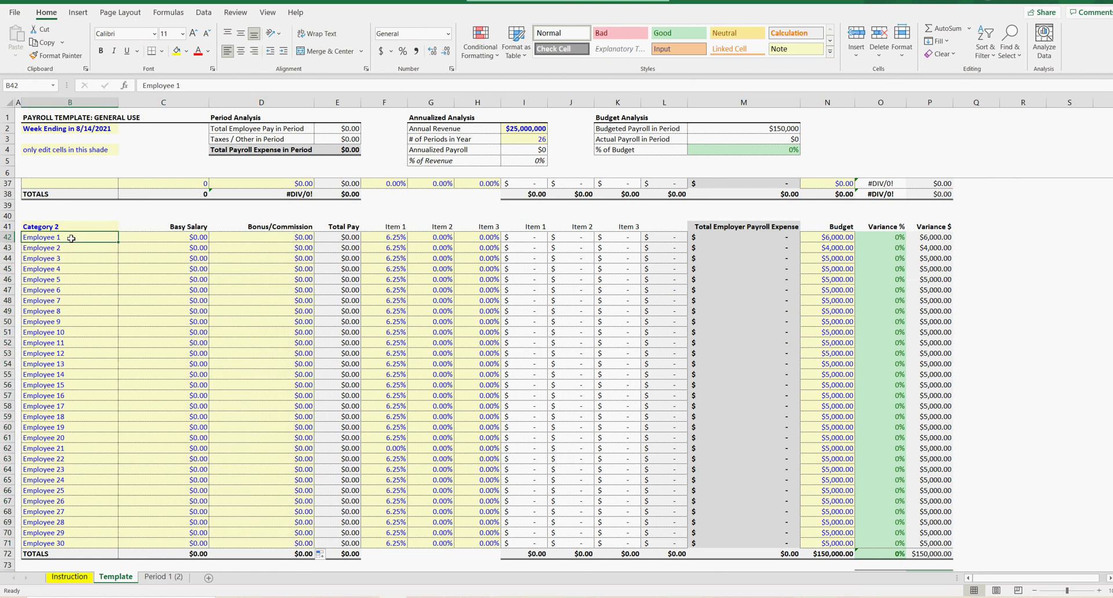
{"action": "left_click_drag", "start_coordinate": [71, 238], "coordinate": [70, 545]}
{"action": "right_click", "coordinate": [63, 376]}
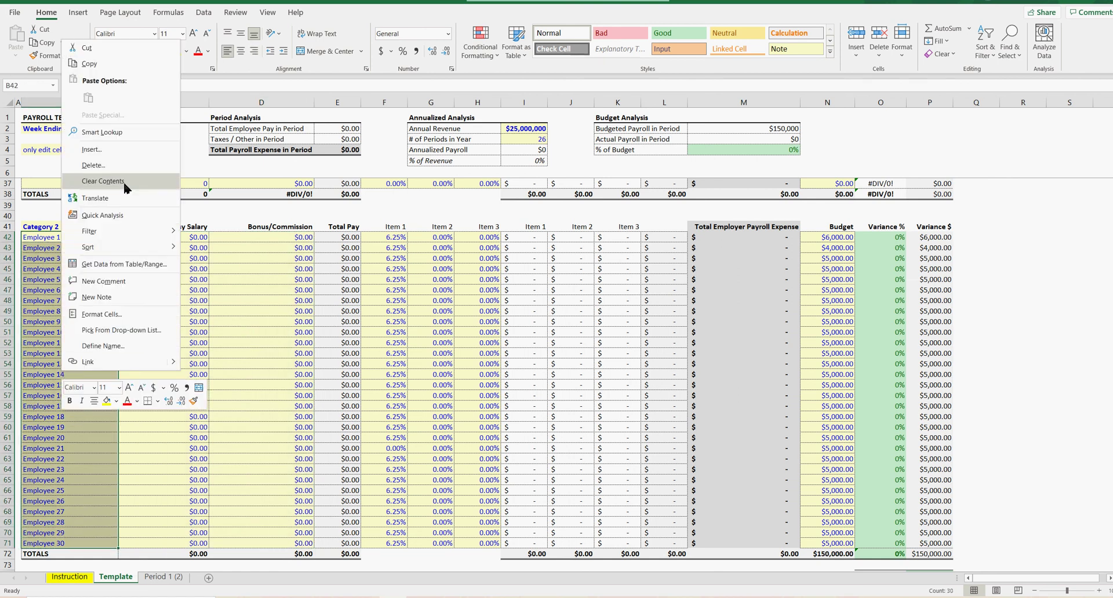
{"action": "left_click", "coordinate": [124, 182]}
Enter 0 in F42 and fill 0.00% down the Category 2 Item 1 column to row 71.
{"action": "left_click", "coordinate": [390, 239]}
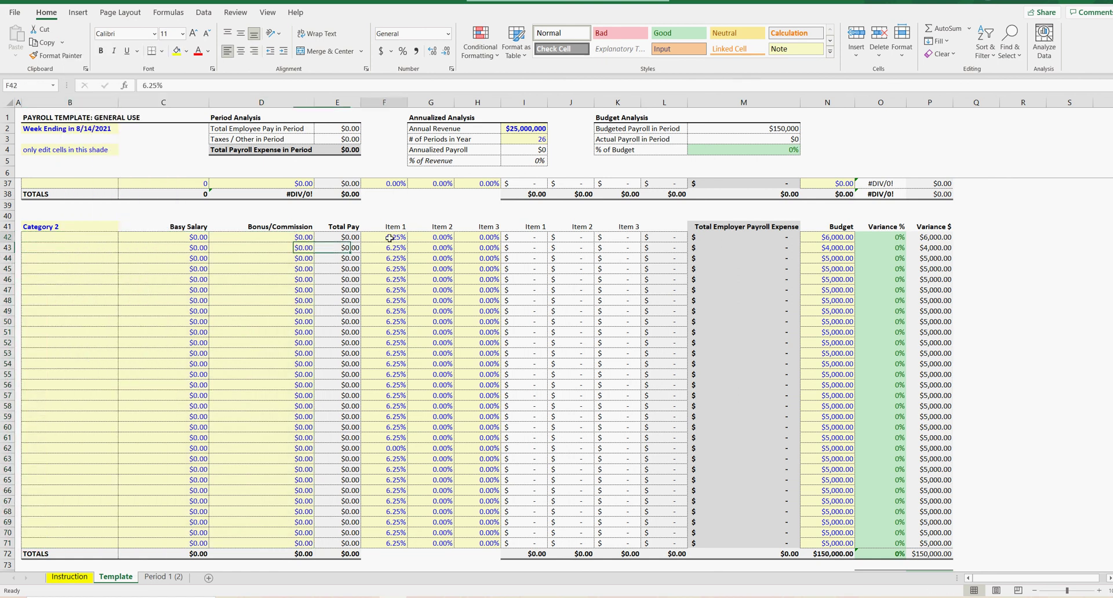
{"action": "type", "text": "0"}
{"action": "key", "text": "Return"}
{"action": "left_click", "coordinate": [390, 239]}
{"action": "left_click_drag", "start_coordinate": [407, 242], "coordinate": [403, 546]}
Enter 0 in N42 and fill $0.00 down the Category 2 budgets to row 71.
{"action": "left_click", "coordinate": [837, 238]}
{"action": "type", "text": "0"}
{"action": "key", "text": "Return"}
{"action": "left_click", "coordinate": [840, 267]}
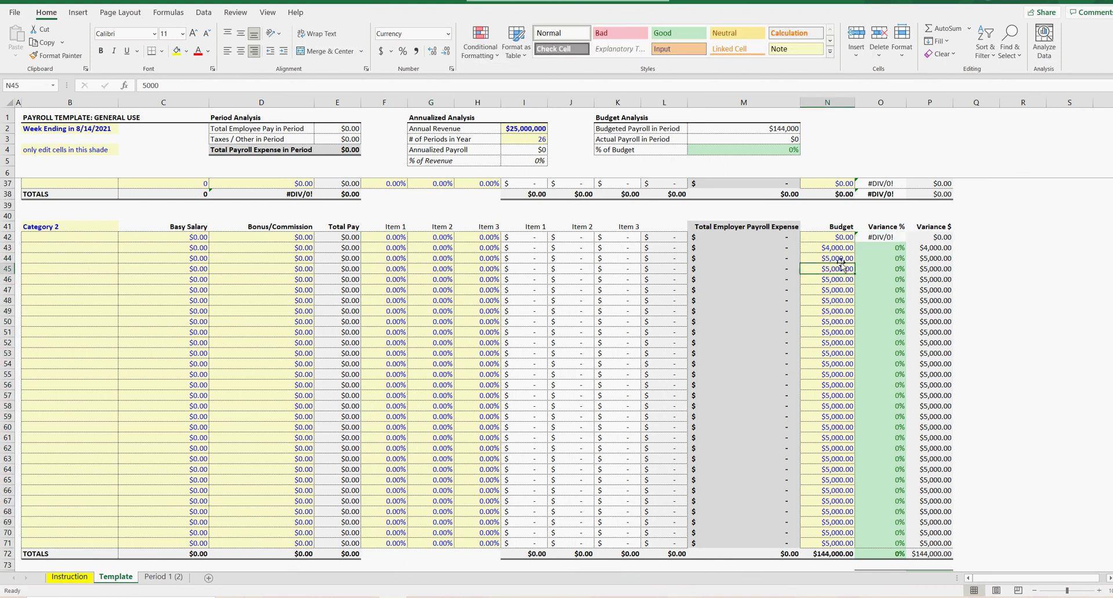
{"action": "left_click", "coordinate": [837, 237]}
{"action": "left_click_drag", "start_coordinate": [856, 242], "coordinate": [852, 545]}
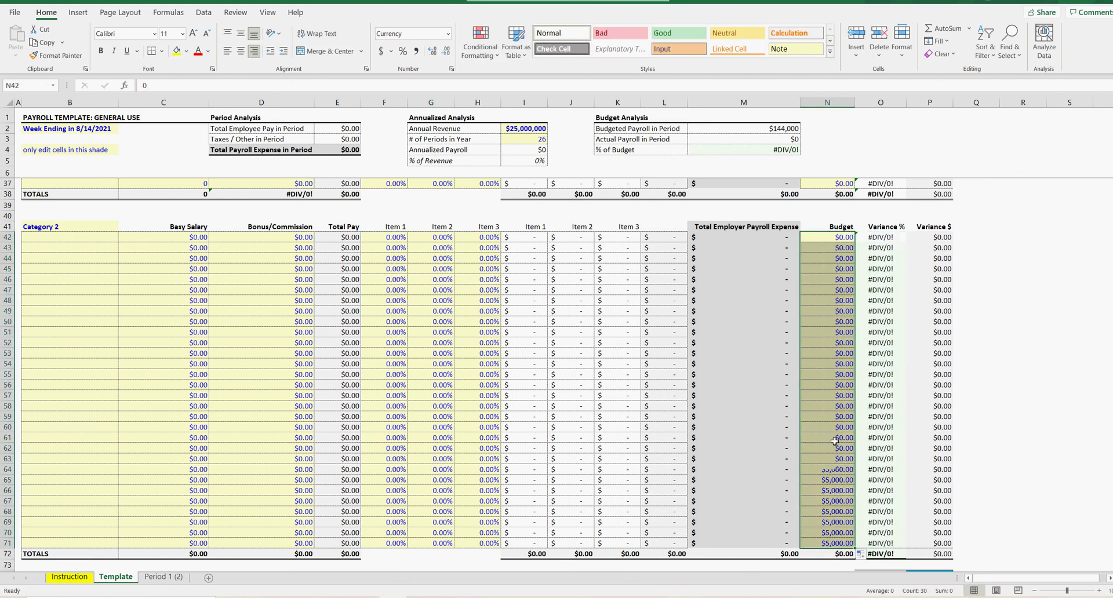
{"action": "left_click", "coordinate": [835, 442]}
{"action": "scroll", "coordinate": [229, 376], "scroll_direction": "down", "scroll_amount": 11}
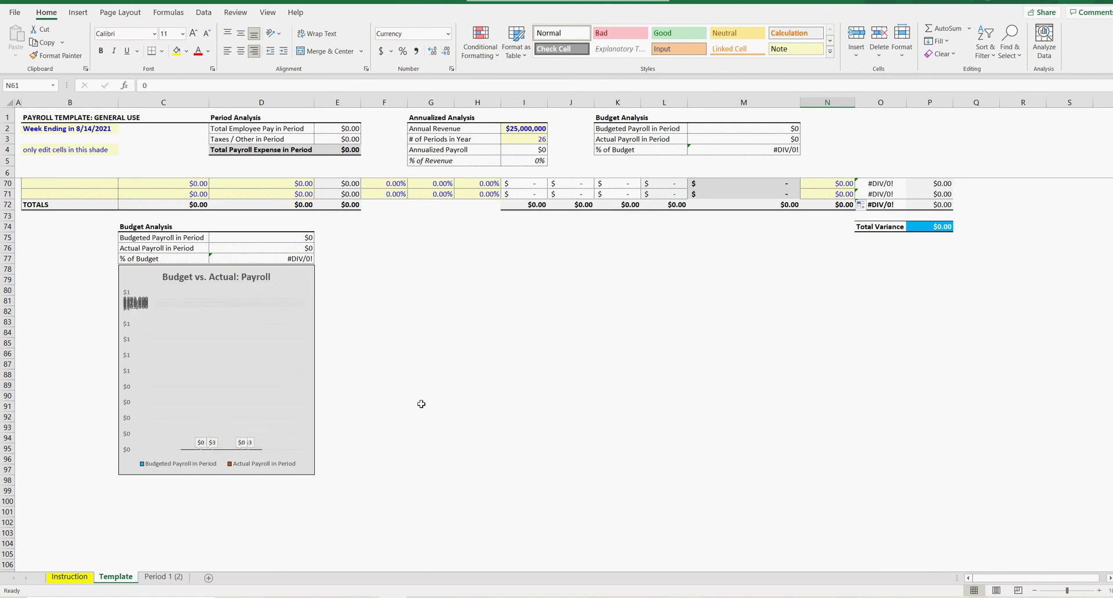
{"action": "scroll", "coordinate": [421, 404], "scroll_direction": "up", "scroll_amount": 20}
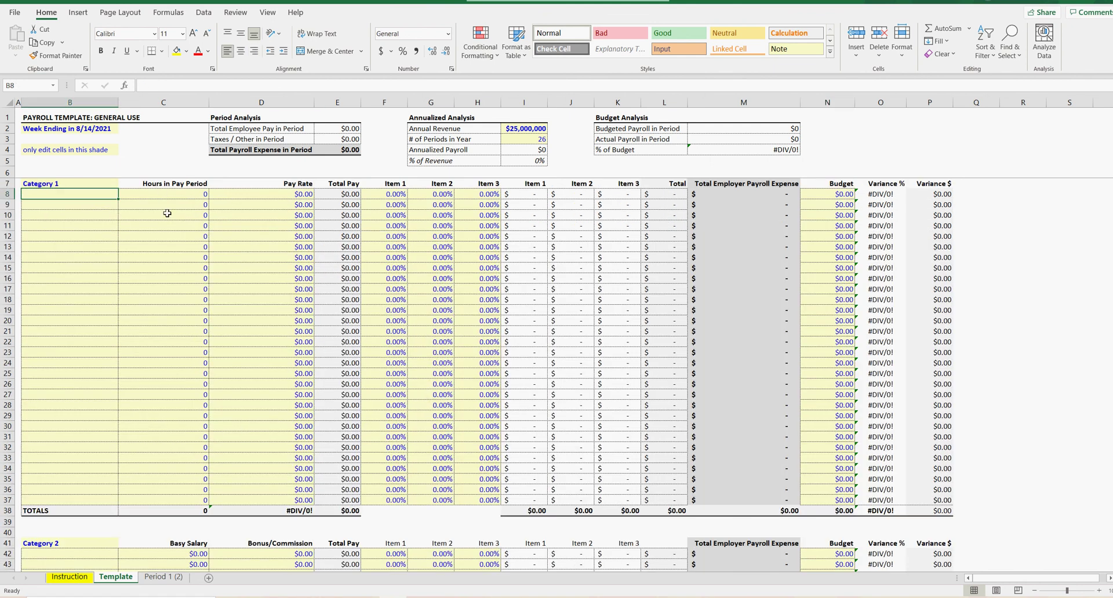
{"action": "type", "text": "Name 1"}
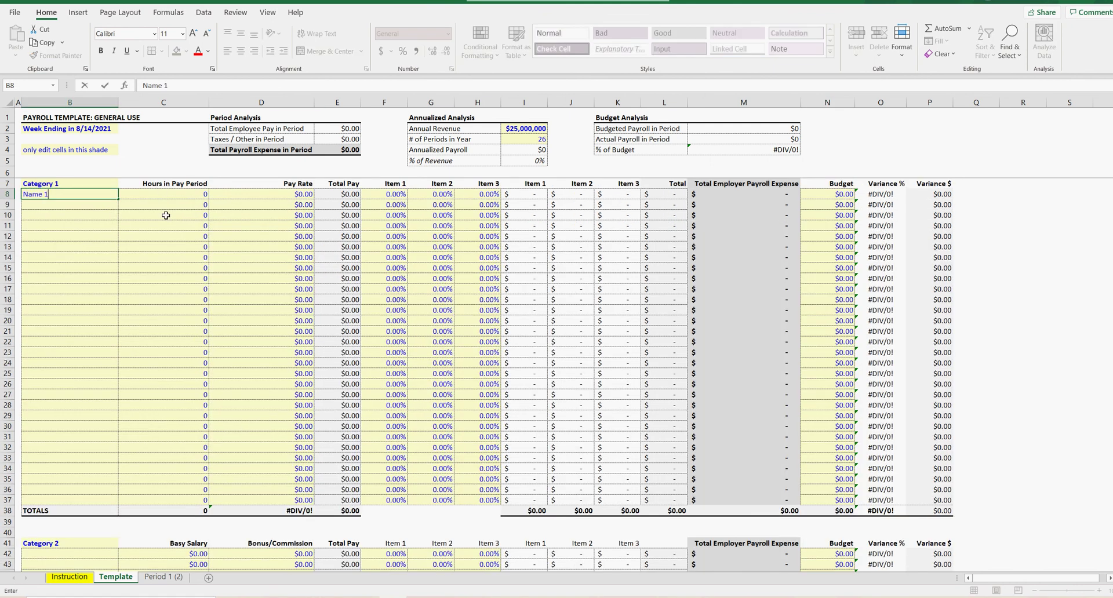
Enter placeholder names 'Name 1', 'Name 2' and 'etc...' in B8:B10.
{"action": "key", "text": "Return"}
{"action": "type", "text": "Name 2"}
{"action": "key", "text": "Return"}
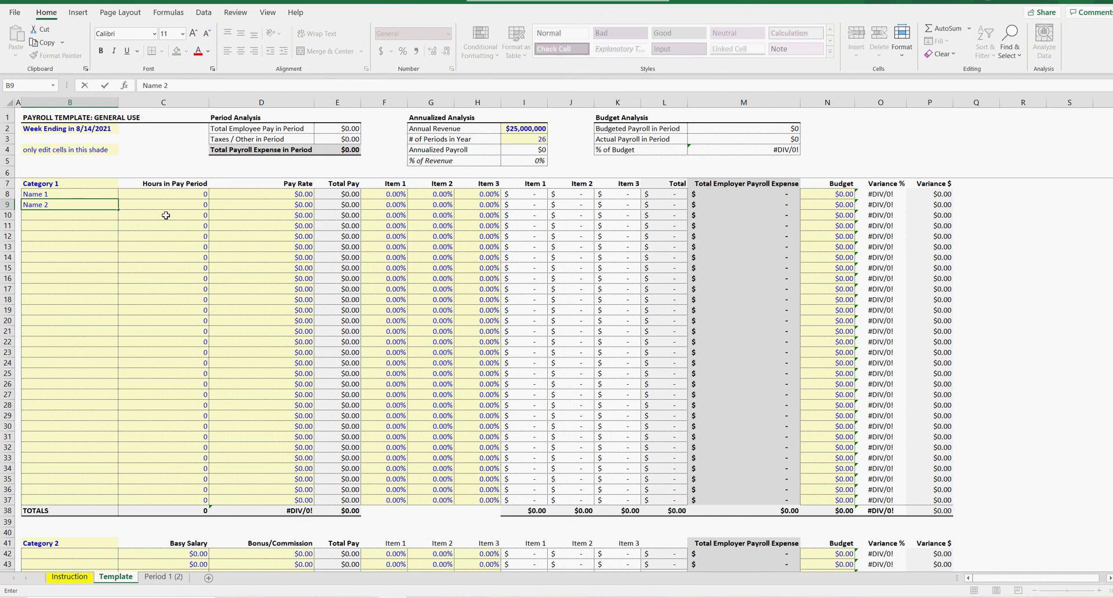
{"action": "type", "text": "etc..."}
{"action": "key", "text": "Return"}
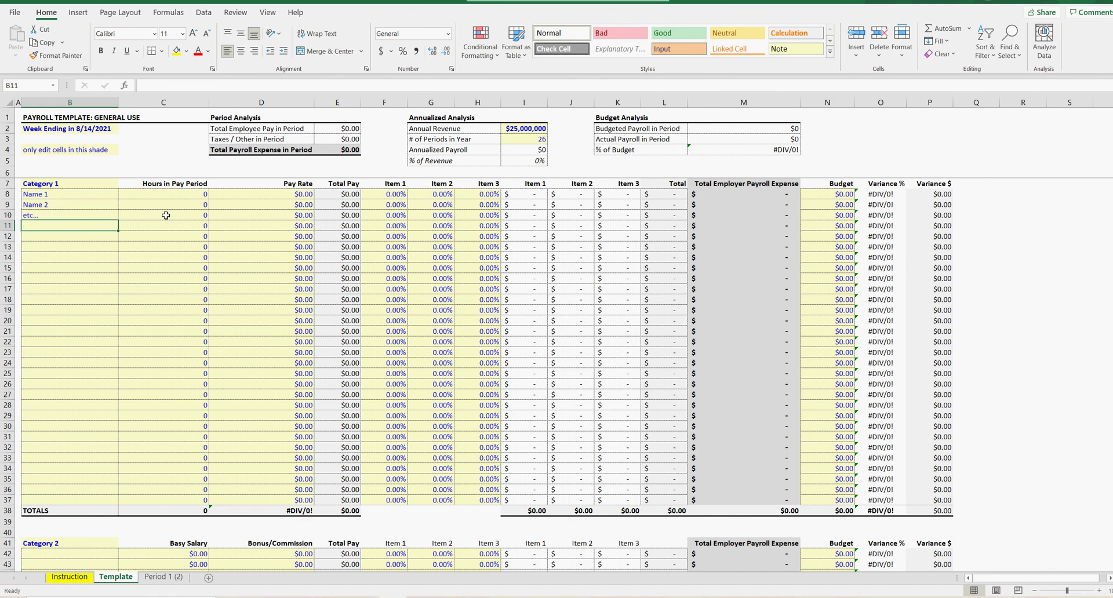
Copy the three placeholder names into the Category 2 name cells starting at B42.
{"action": "left_click_drag", "start_coordinate": [101, 199], "coordinate": [82, 214]}
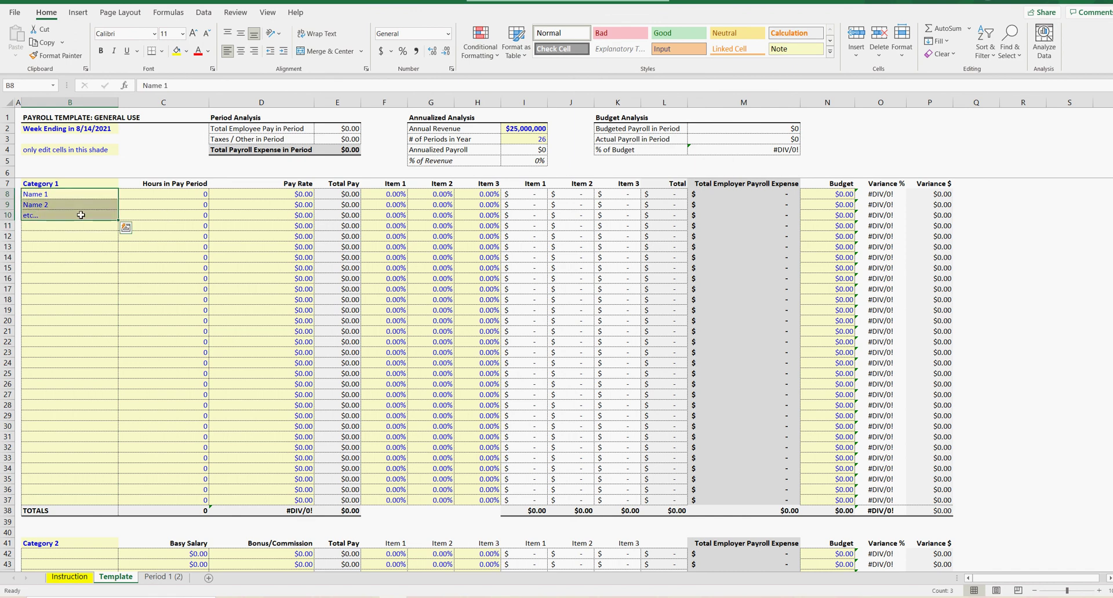
{"action": "key", "text": "ctrl+c"}
{"action": "scroll", "coordinate": [81, 215], "scroll_direction": "down", "scroll_amount": 7}
{"action": "left_click", "coordinate": [61, 322]}
{"action": "key", "text": "ctrl+v"}
{"action": "left_click", "coordinate": [65, 398]}
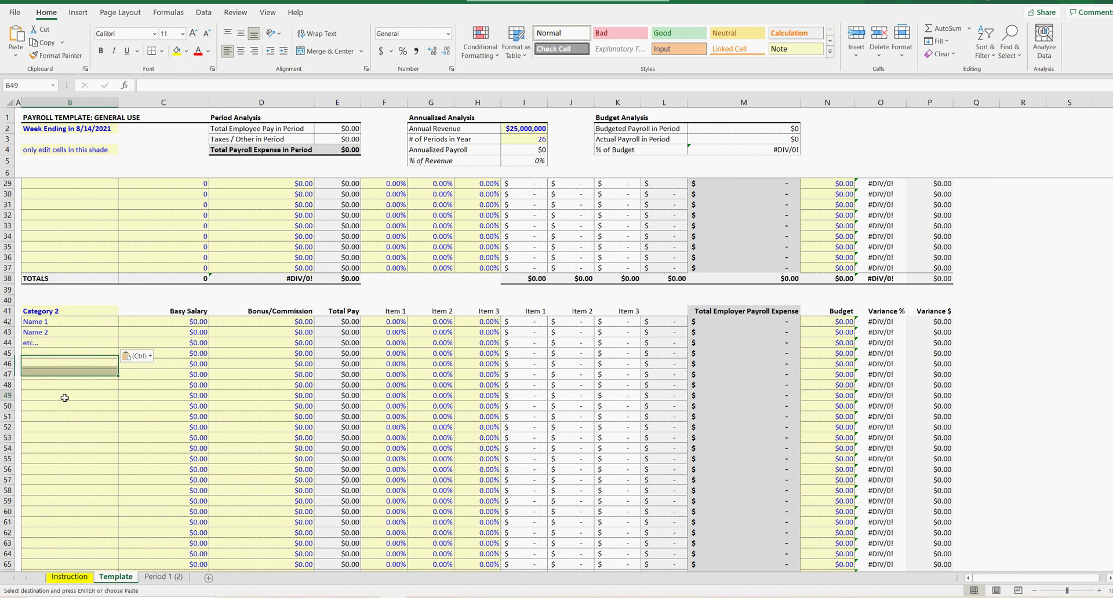
{"action": "left_click_drag", "start_coordinate": [55, 324], "coordinate": [61, 430]}
{"action": "left_click", "coordinate": [200, 322]}
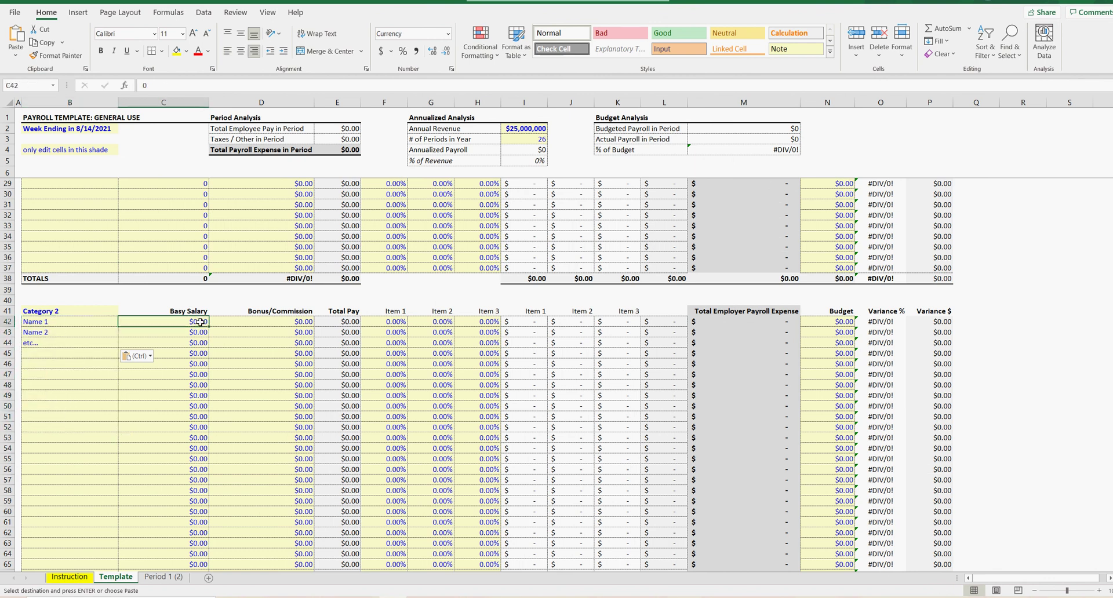
{"action": "left_click", "coordinate": [177, 343]}
{"action": "scroll", "coordinate": [385, 356], "scroll_direction": "up", "scroll_amount": 7}
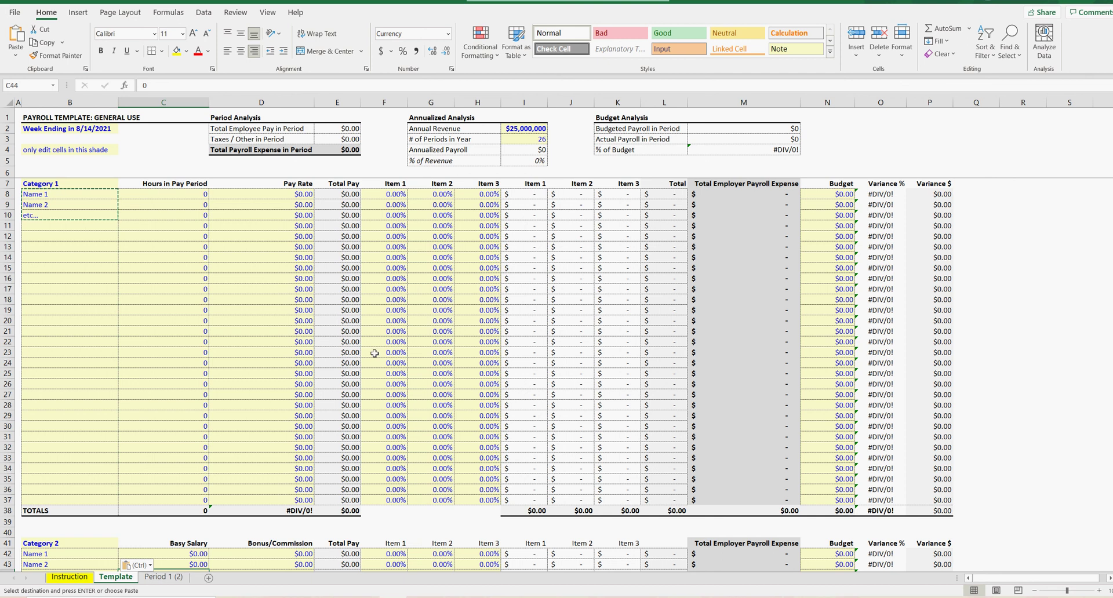
Select the Budget cells N8:N37 and the name cells B8:B28 on Template.
{"action": "left_click_drag", "start_coordinate": [843, 196], "coordinate": [841, 309]}
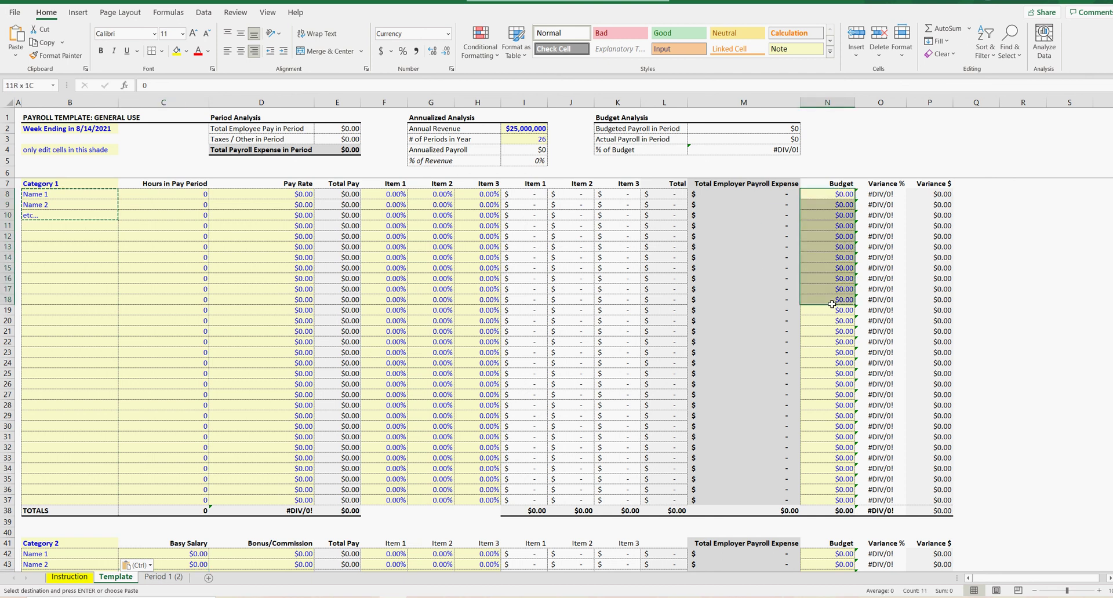
{"action": "left_click", "coordinate": [829, 217]}
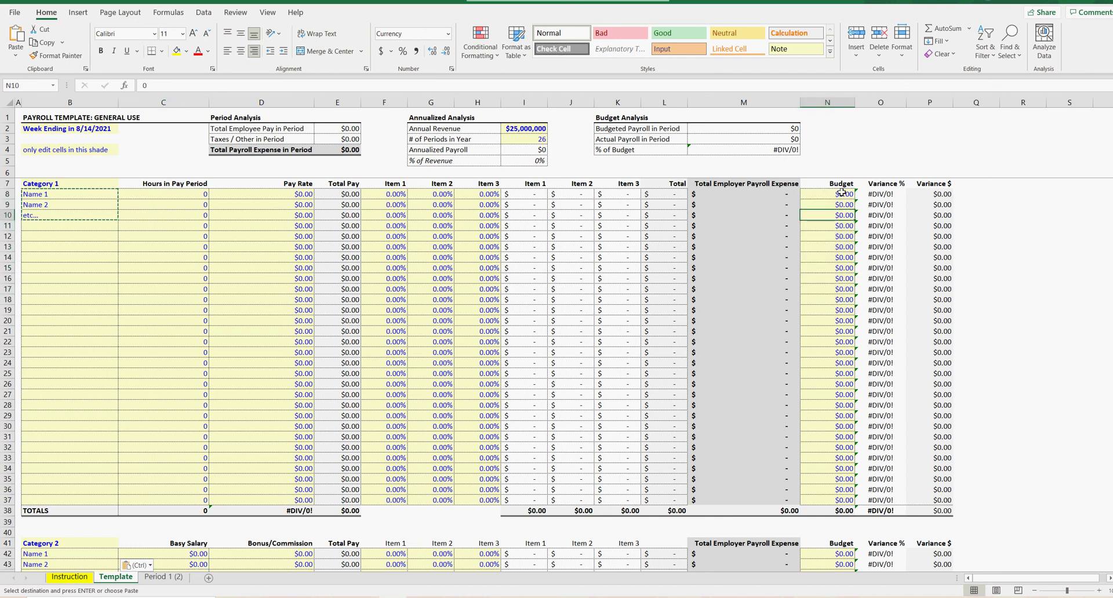
{"action": "left_click", "coordinate": [840, 196]}
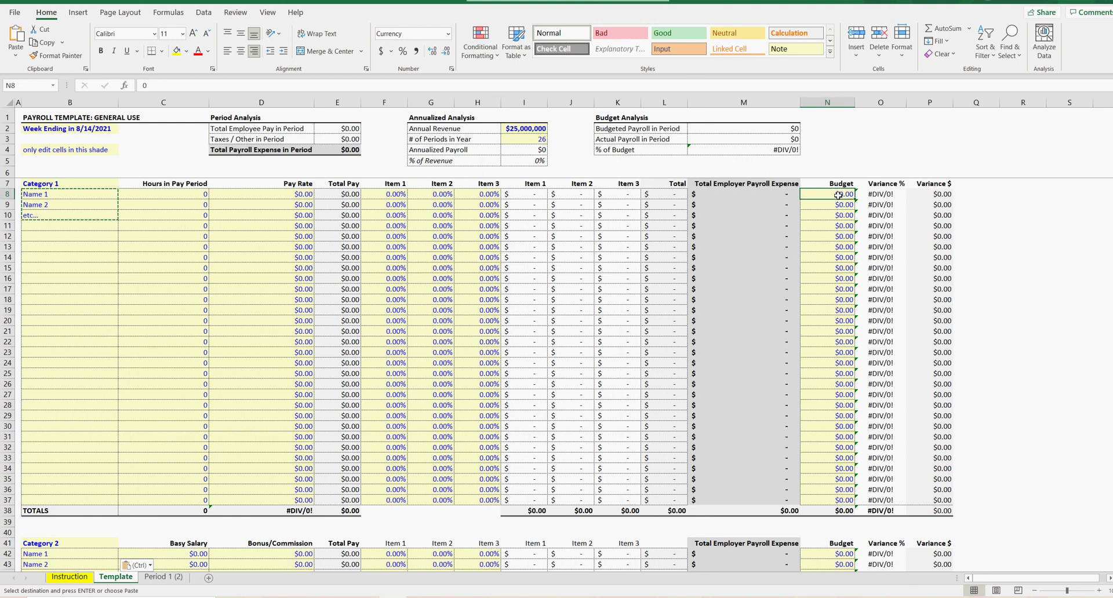
{"action": "left_click_drag", "start_coordinate": [838, 195], "coordinate": [841, 500]}
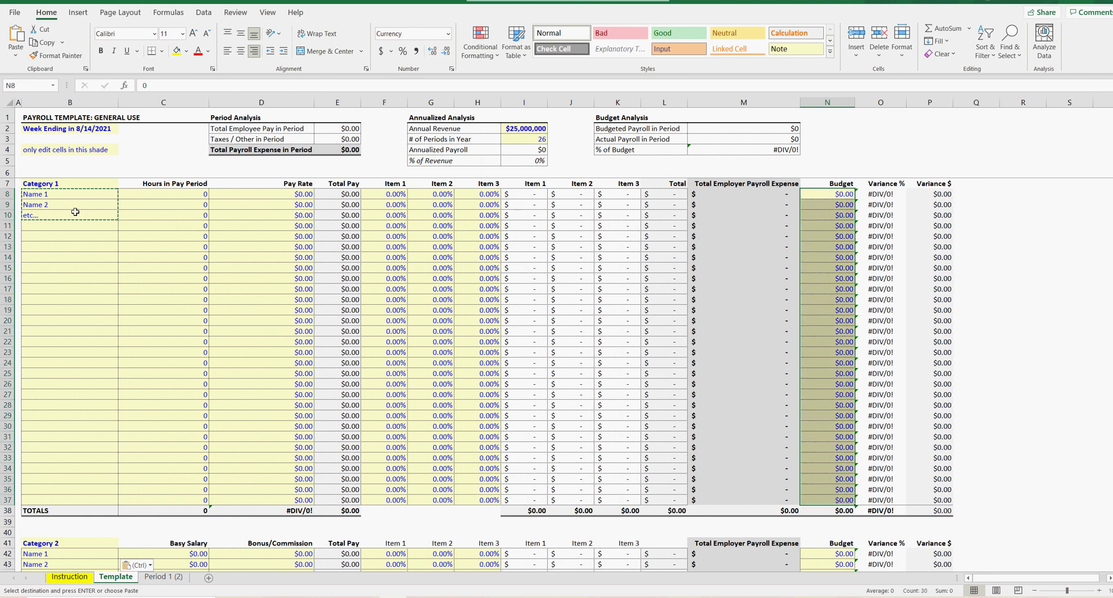
{"action": "left_click_drag", "start_coordinate": [70, 195], "coordinate": [75, 406]}
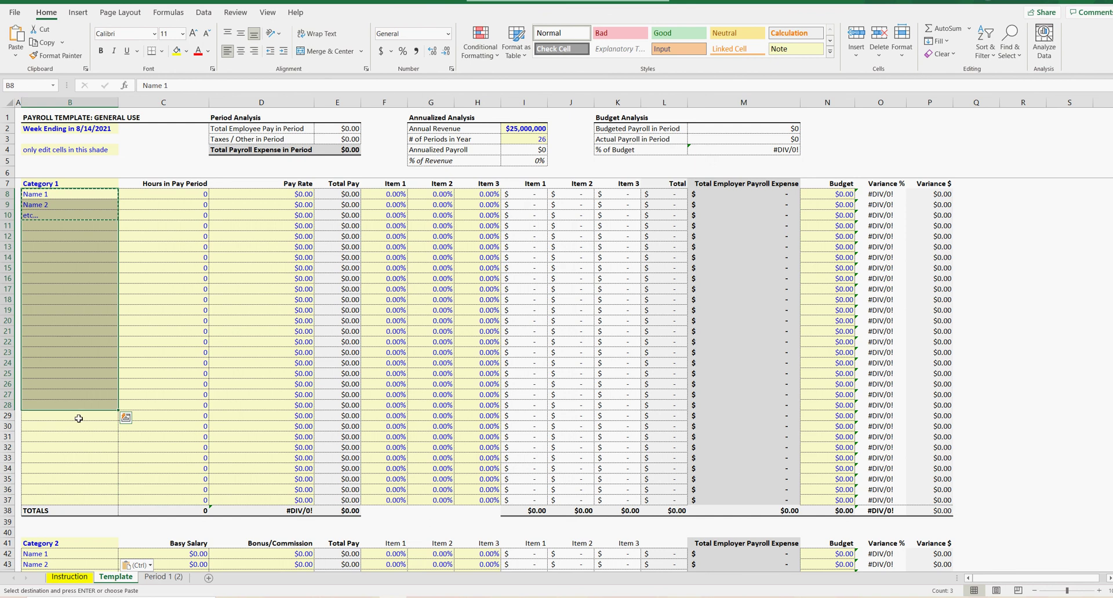
Rename the 'Period 1 (2)' sheet to 'Period 1'.
{"action": "left_click", "coordinate": [181, 578]}
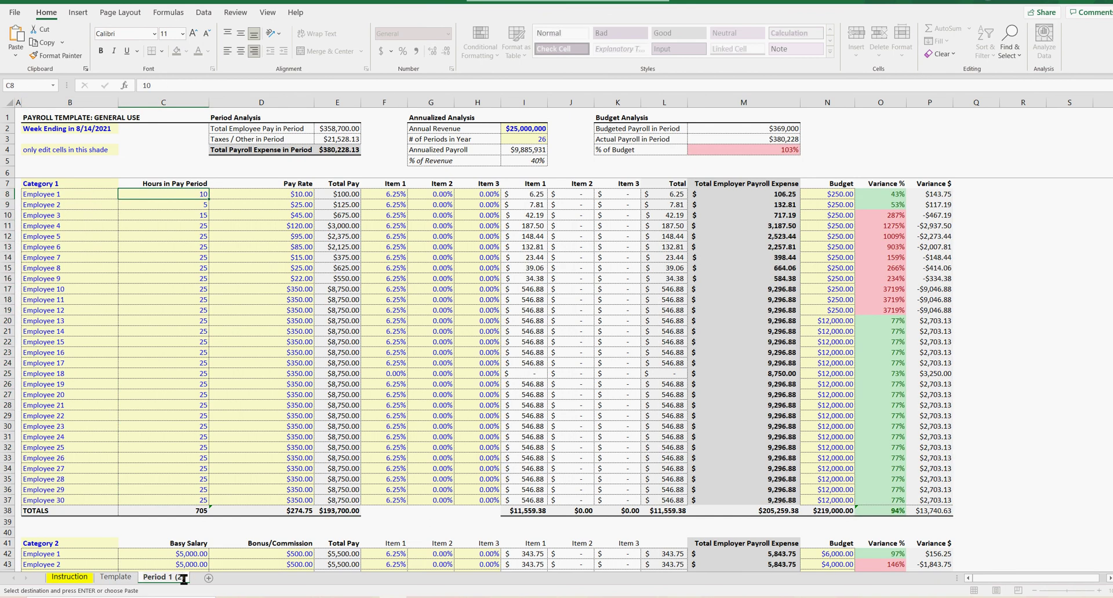
{"action": "key", "text": "BackSpace"}
{"action": "key", "text": "BackSpace"}
{"action": "key", "text": "BackSpace"}
{"action": "key", "text": "BackSpace"}
{"action": "key", "text": "Return"}
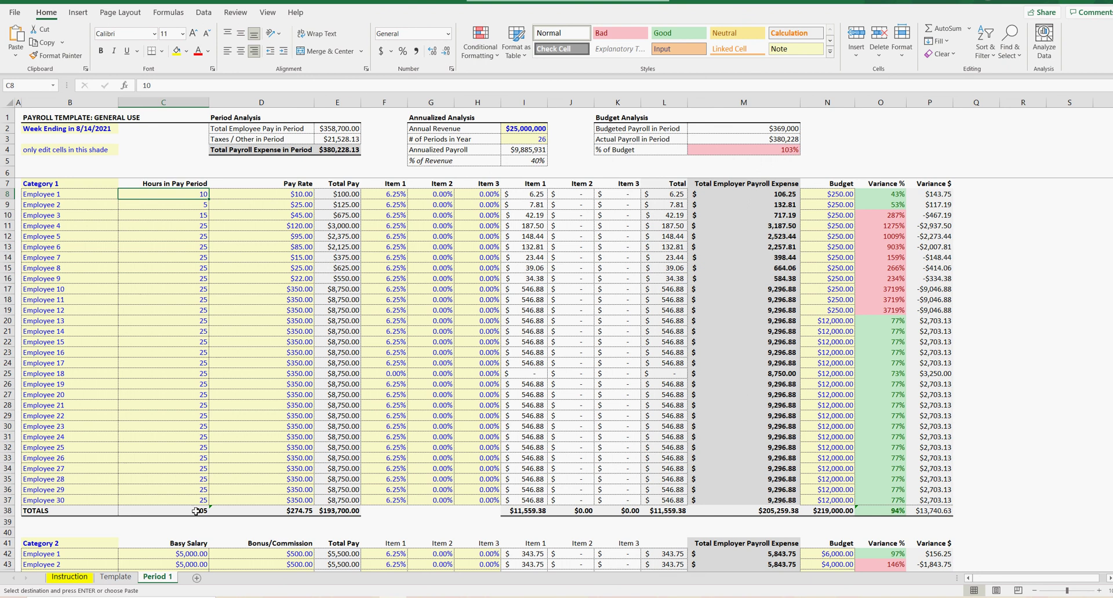
Copy the Template sheet, move the copy after Period 1 and name it 'Period 2'.
{"action": "left_click", "coordinate": [116, 577]}
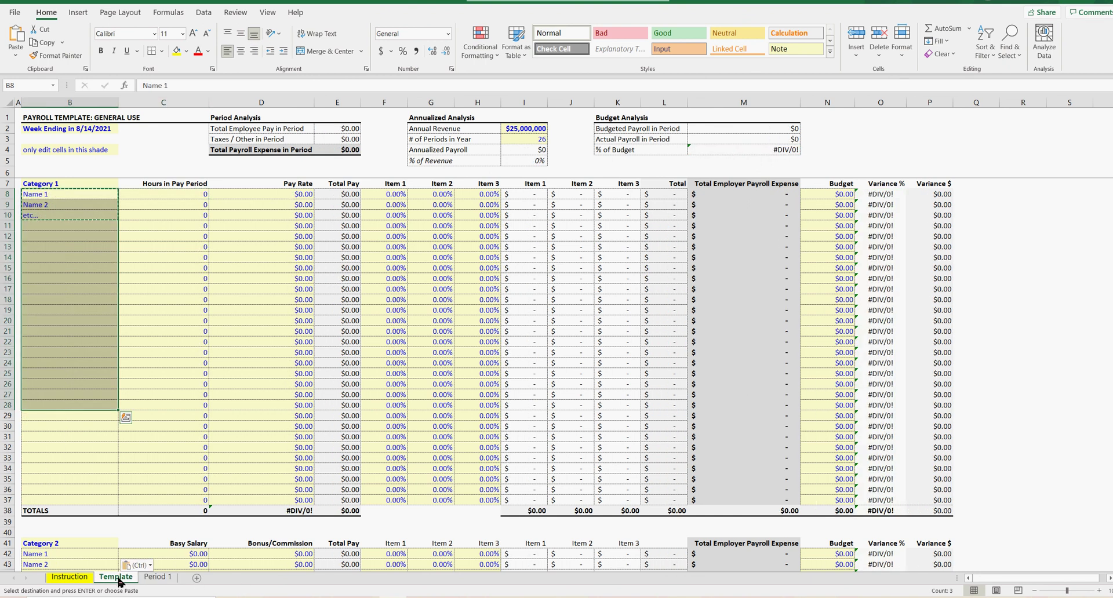
{"action": "left_click", "coordinate": [139, 406]}
{"action": "right_click", "coordinate": [118, 577]}
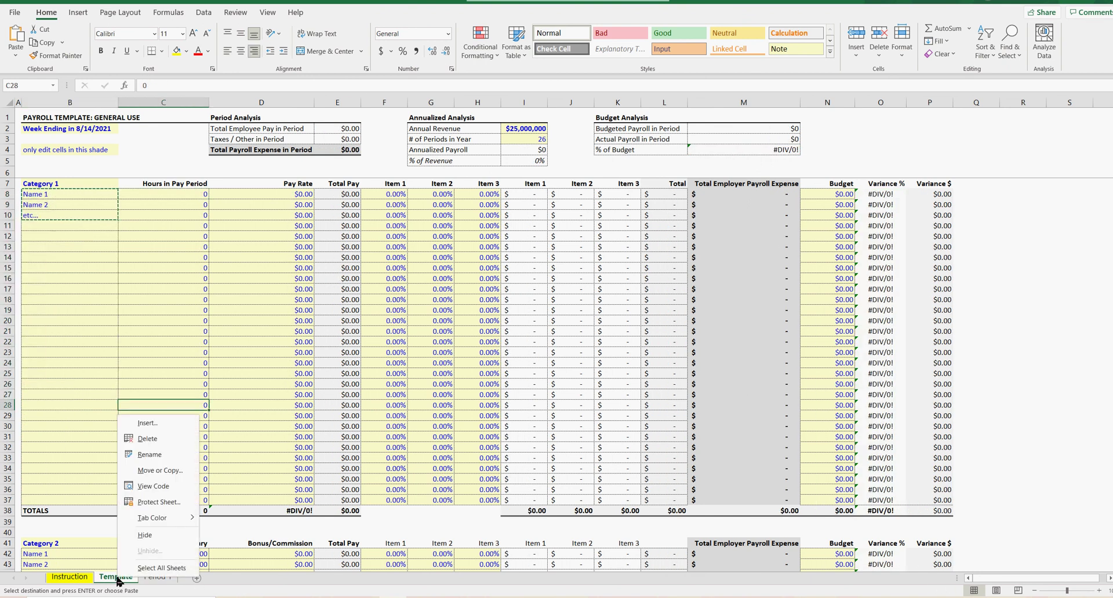
{"action": "left_click", "coordinate": [155, 473]}
{"action": "left_click", "coordinate": [93, 476]}
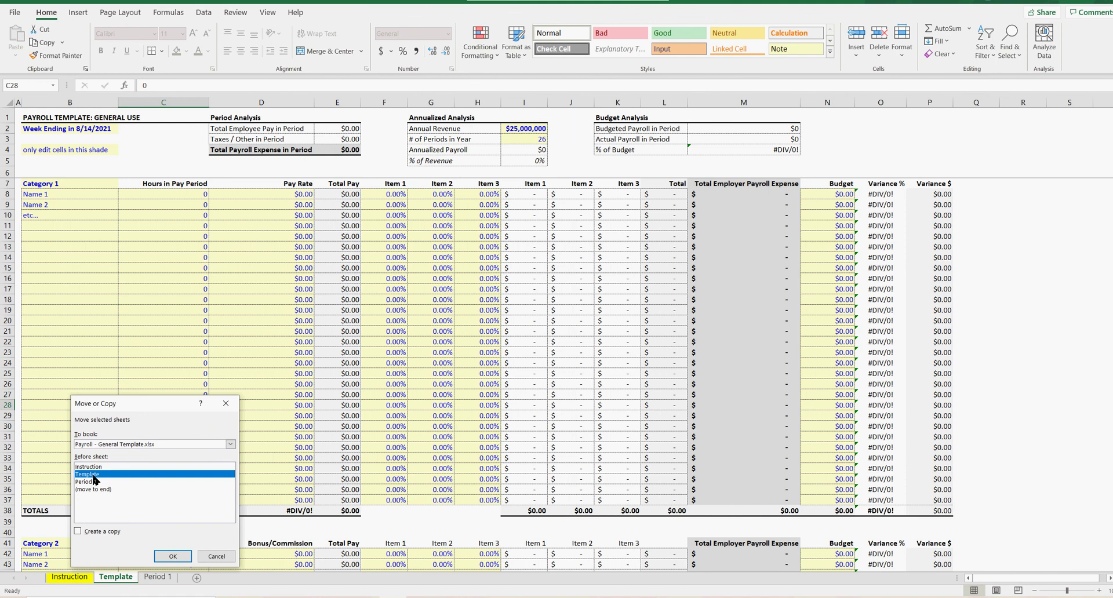
{"action": "left_click", "coordinate": [78, 531]}
{"action": "left_click", "coordinate": [173, 557]}
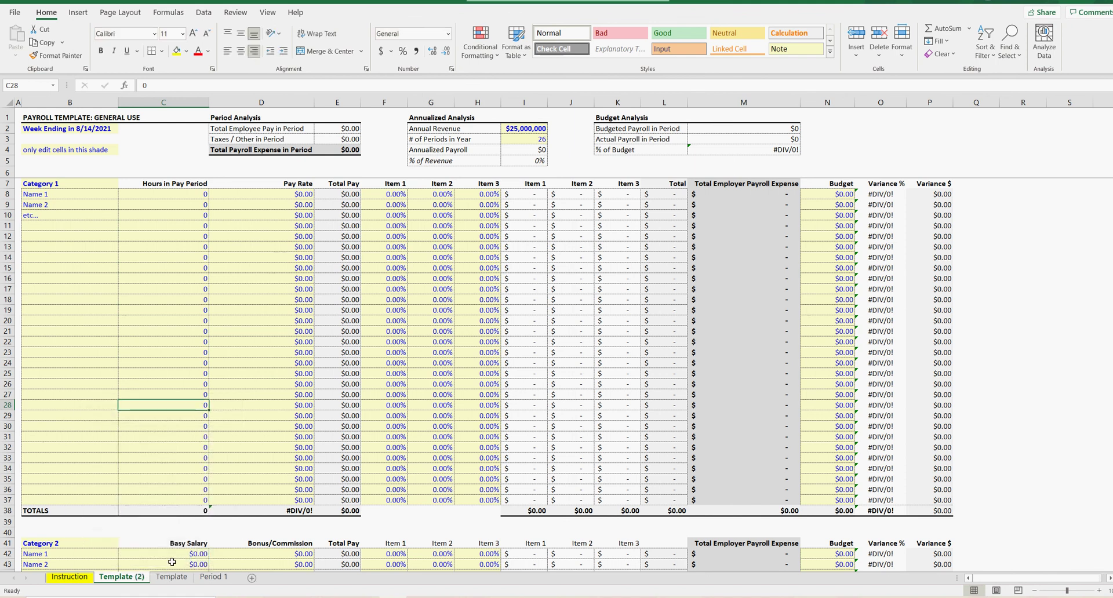
{"action": "left_click_drag", "start_coordinate": [123, 585], "coordinate": [244, 580]}
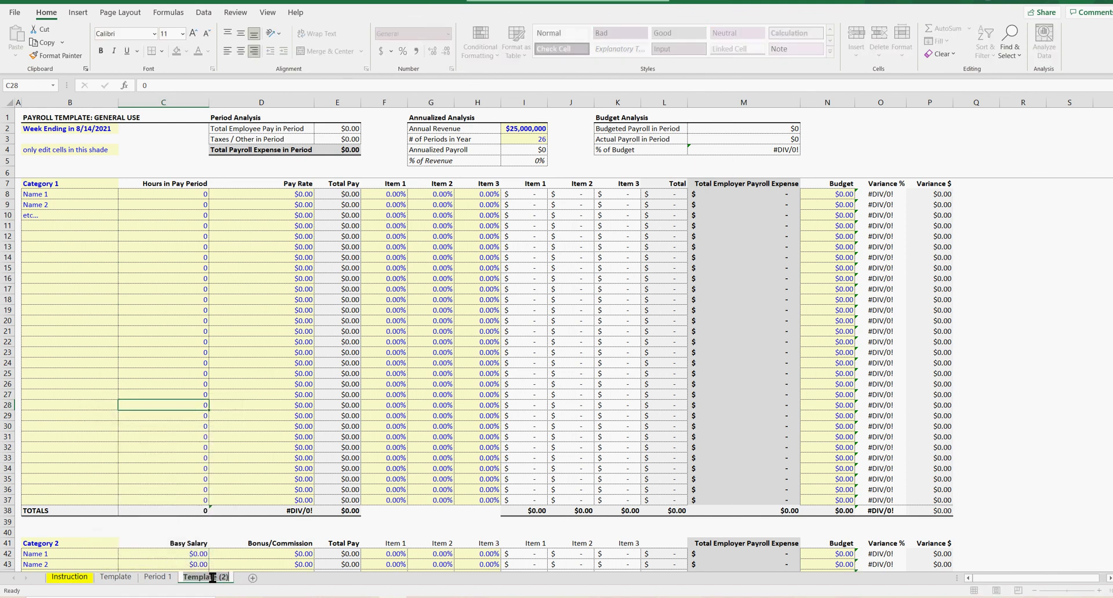
{"action": "type", "text": "Period 2"}
{"action": "key", "text": "Return"}
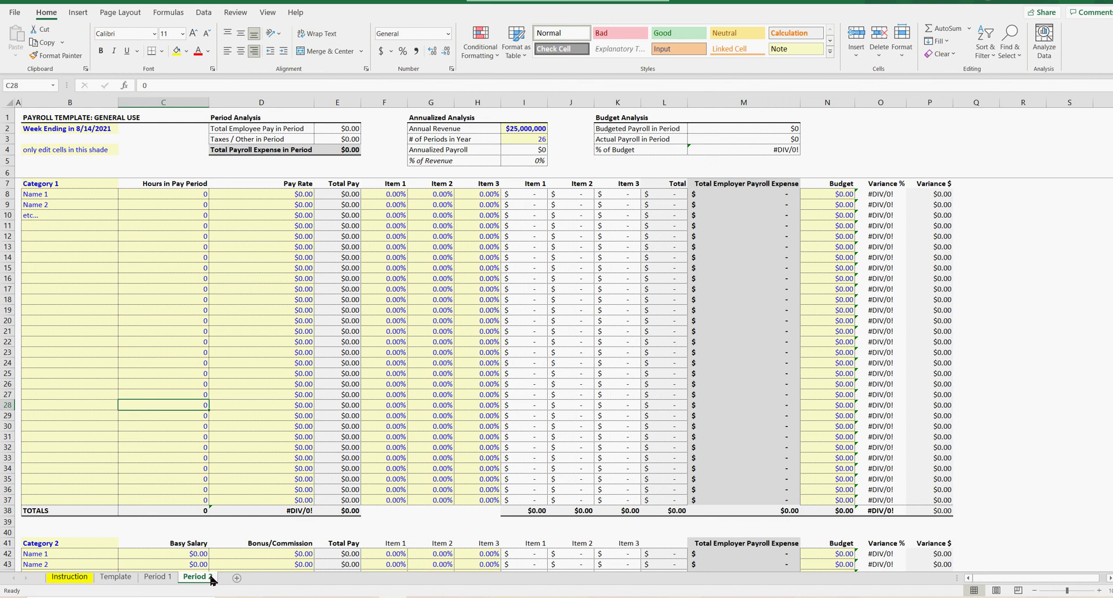
{"action": "left_click_drag", "start_coordinate": [63, 196], "coordinate": [50, 425]}
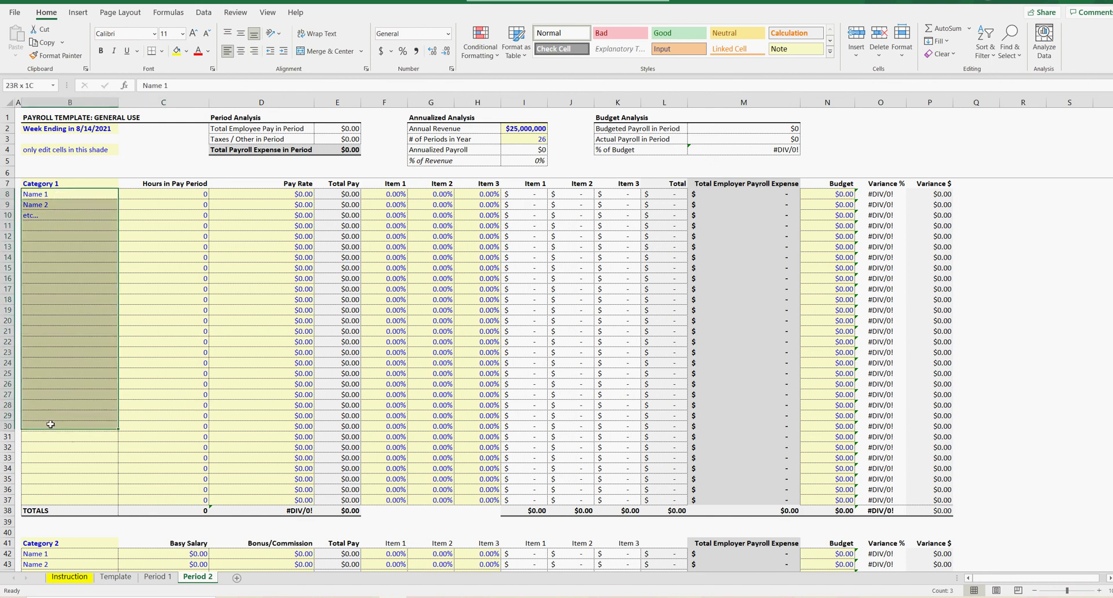
{"action": "left_click", "coordinate": [114, 577]}
{"action": "left_click", "coordinate": [198, 577]}
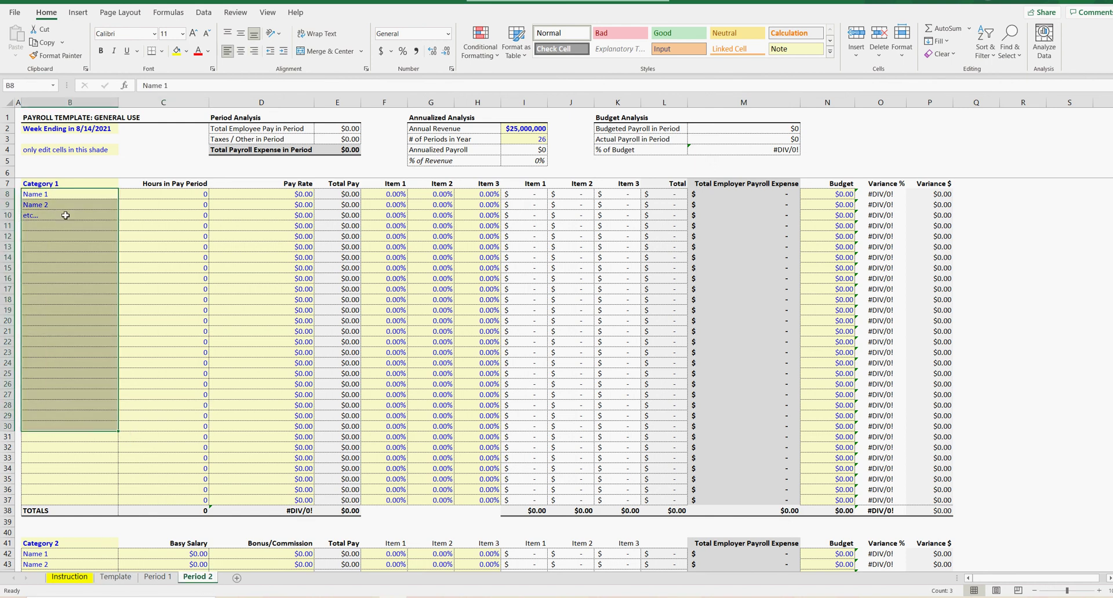
{"action": "left_click_drag", "start_coordinate": [844, 196], "coordinate": [842, 340]}
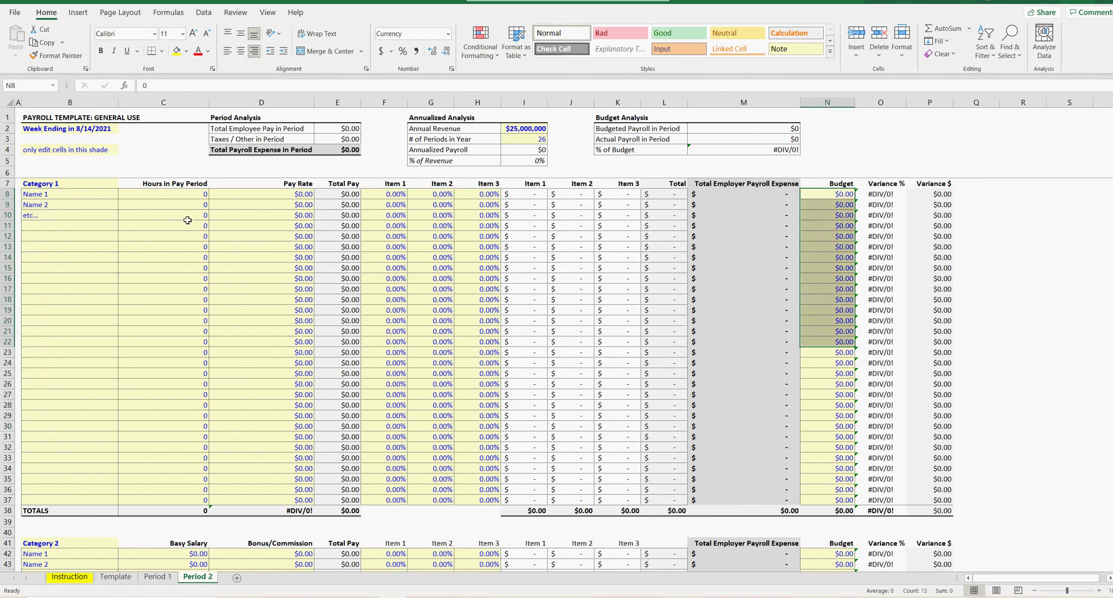
{"action": "left_click", "coordinate": [172, 198]}
{"action": "key", "text": "Down"}
{"action": "key", "text": "Down"}
{"action": "key", "text": "Down"}
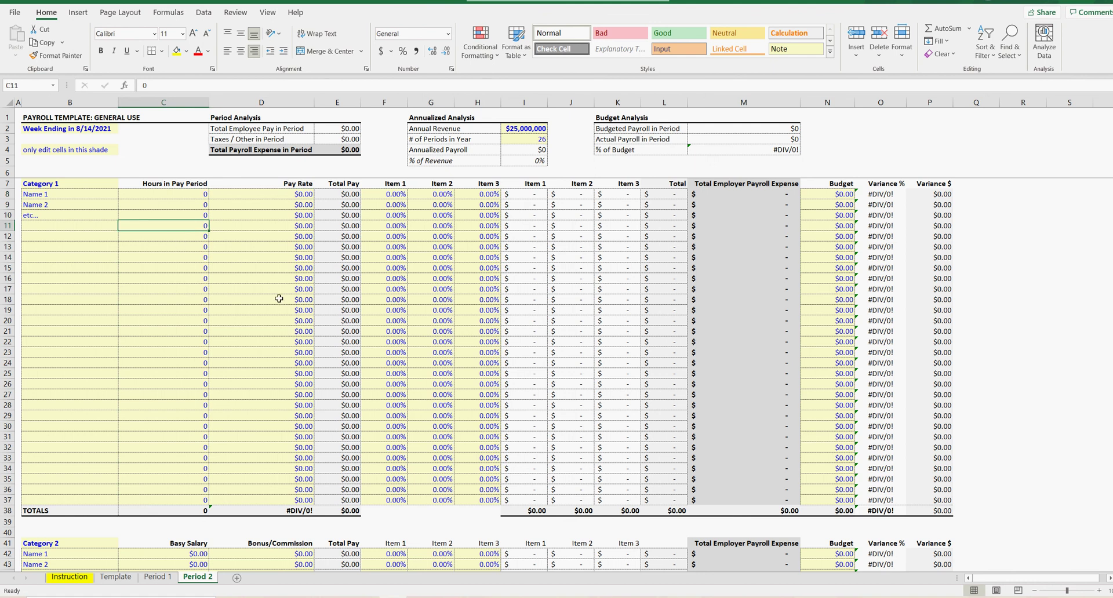
{"action": "scroll", "coordinate": [521, 389], "scroll_direction": "down", "scroll_amount": 4}
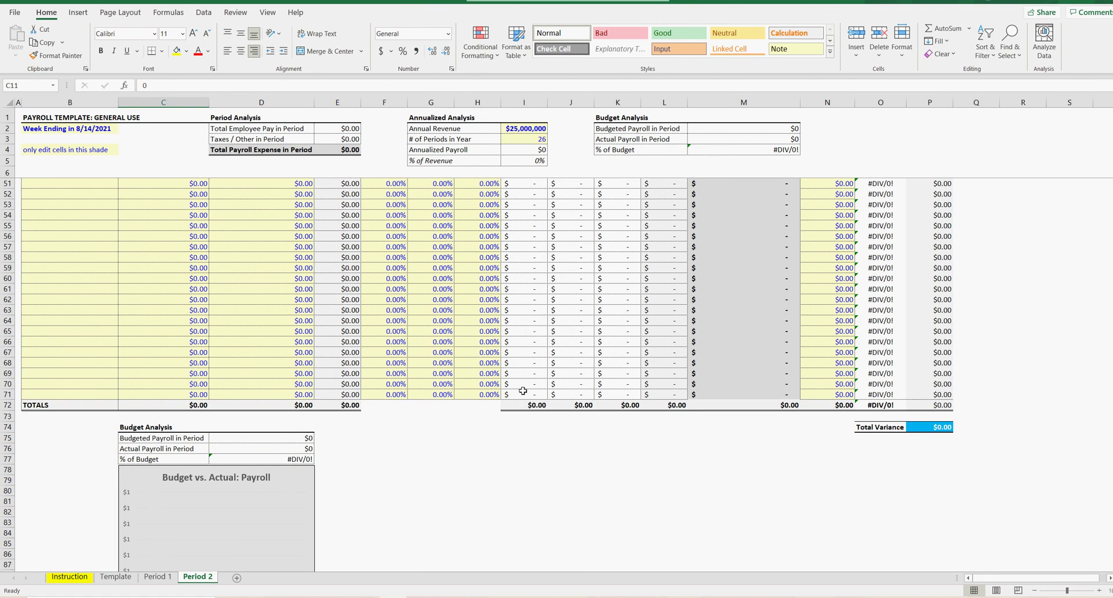
{"action": "scroll", "coordinate": [523, 391], "scroll_direction": "up", "scroll_amount": 4}
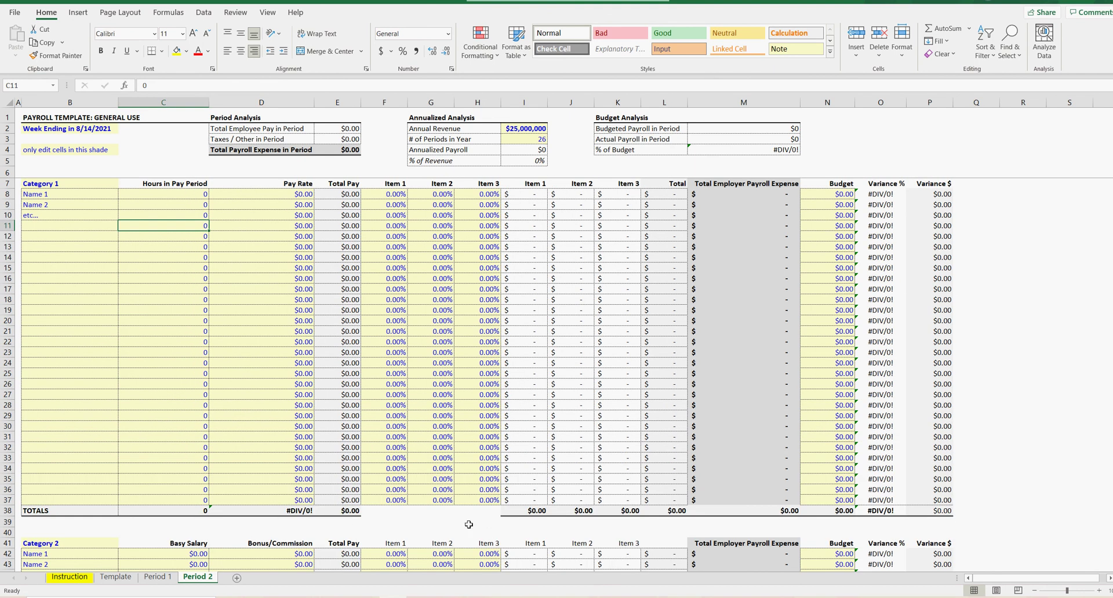
Permanently delete the Period 2 sheet.
{"action": "right_click", "coordinate": [211, 579]}
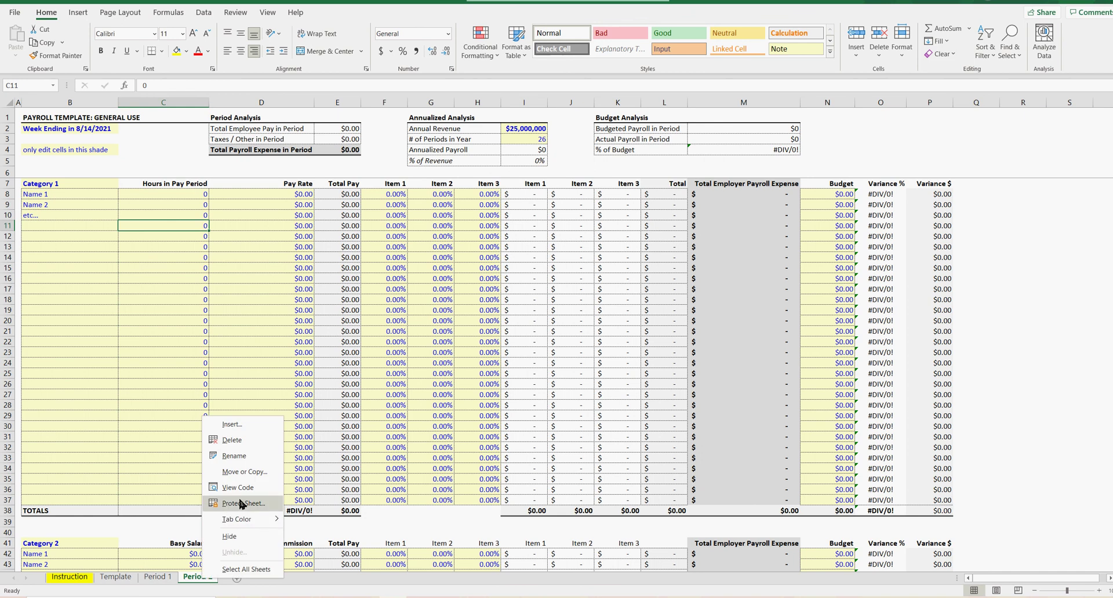
{"action": "left_click", "coordinate": [248, 444]}
{"action": "left_click", "coordinate": [545, 326]}
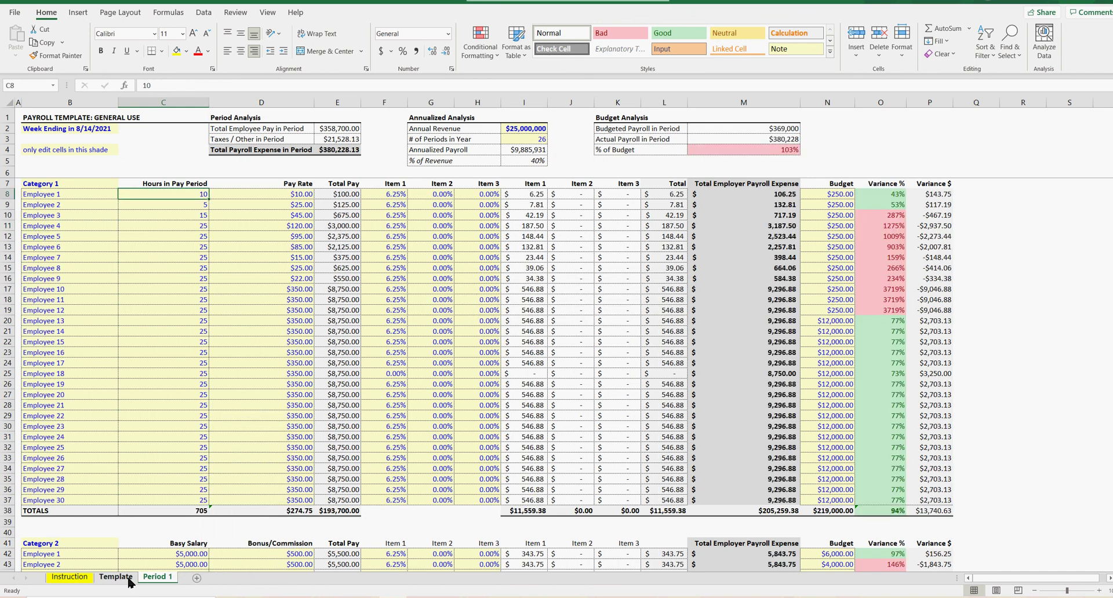
Review the remaining Template and Period 1 sheets.
{"action": "left_click", "coordinate": [112, 577]}
{"action": "left_click", "coordinate": [157, 577]}
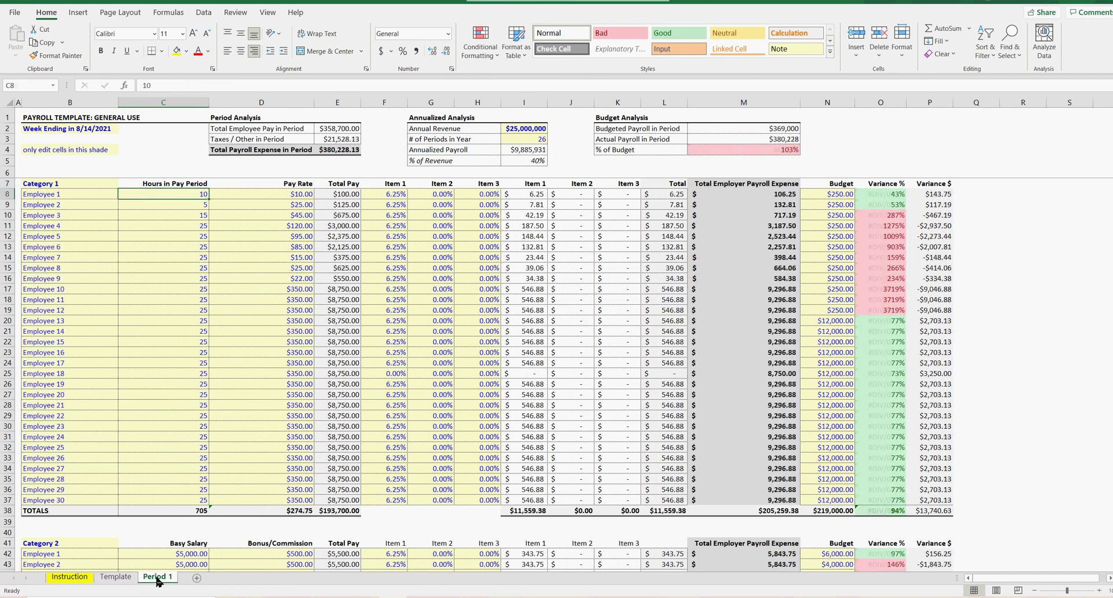
{"action": "scroll", "coordinate": [138, 502], "scroll_direction": "down", "scroll_amount": 11}
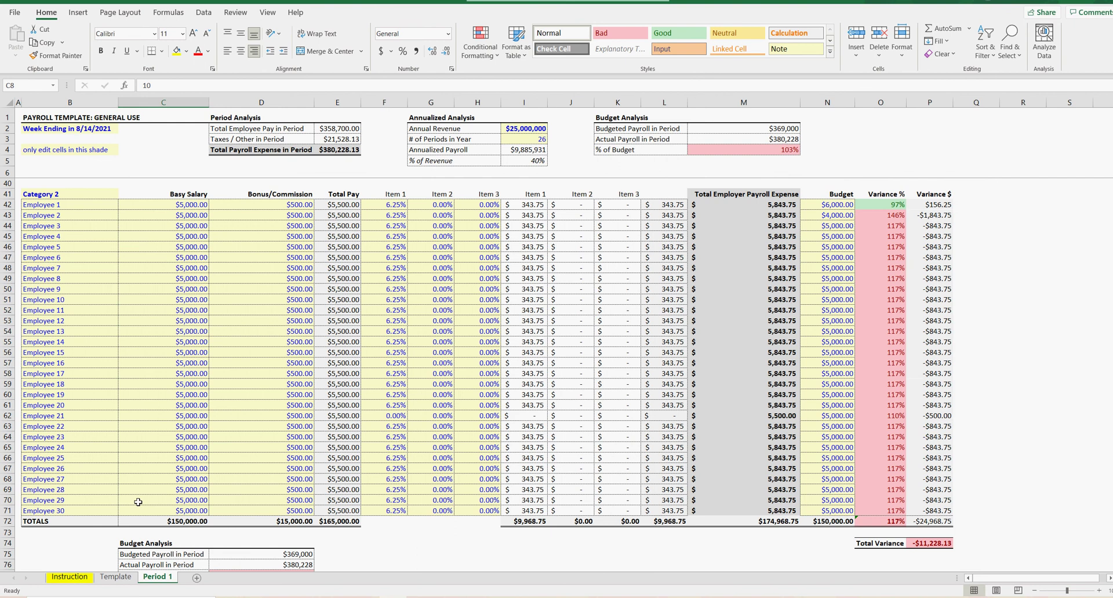
{"action": "scroll", "coordinate": [138, 502], "scroll_direction": "down", "scroll_amount": 3}
{"action": "scroll", "coordinate": [138, 502], "scroll_direction": "up", "scroll_amount": 14}
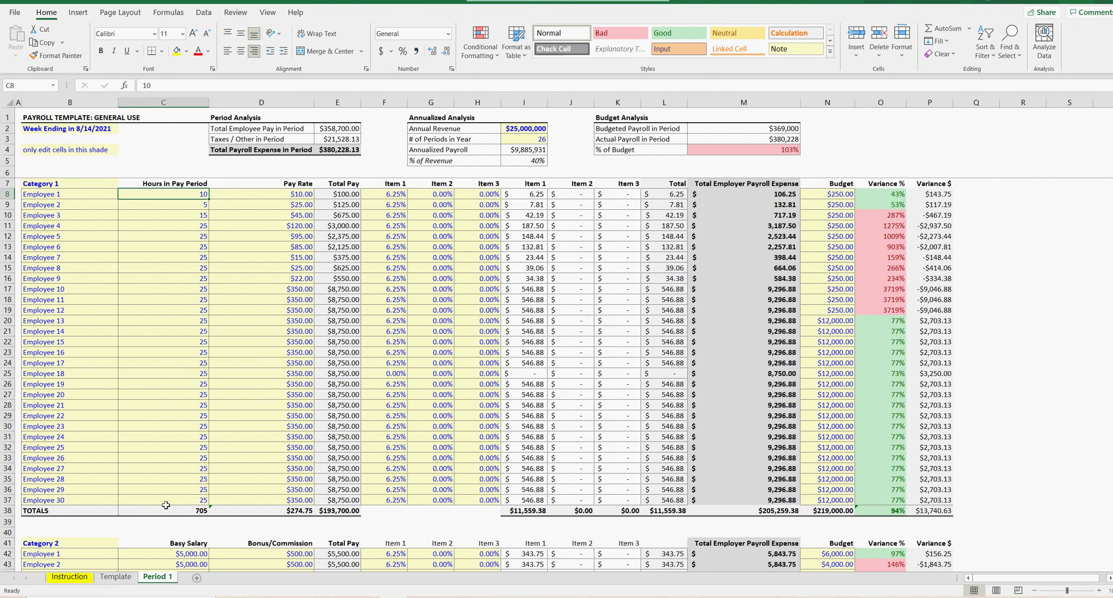
{"action": "left_click", "coordinate": [122, 583]}
{"action": "left_click", "coordinate": [69, 582]}
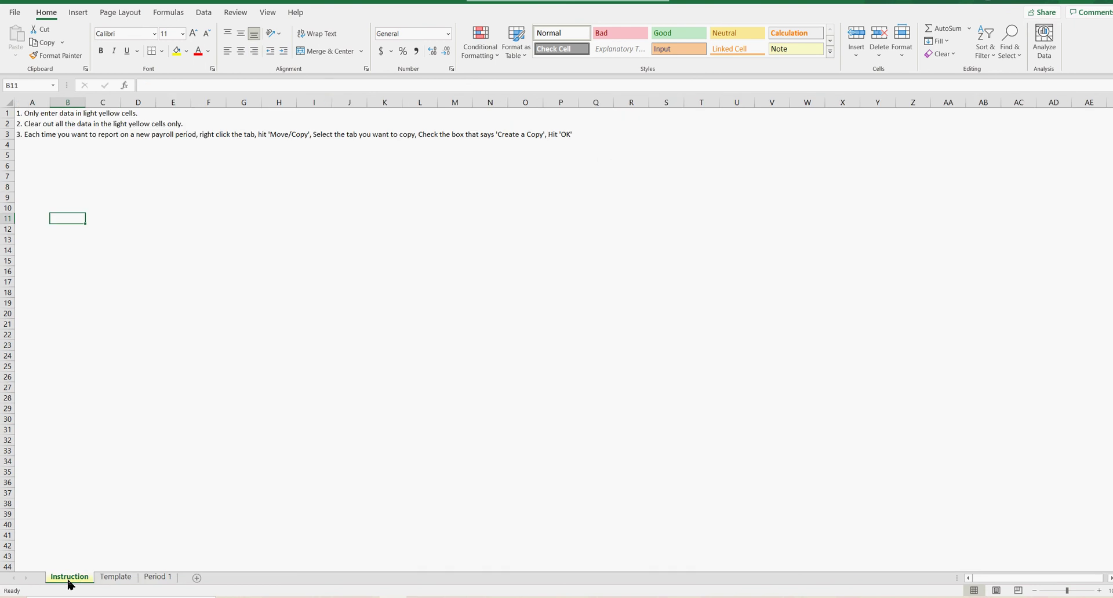
{"action": "left_click", "coordinate": [77, 173]}
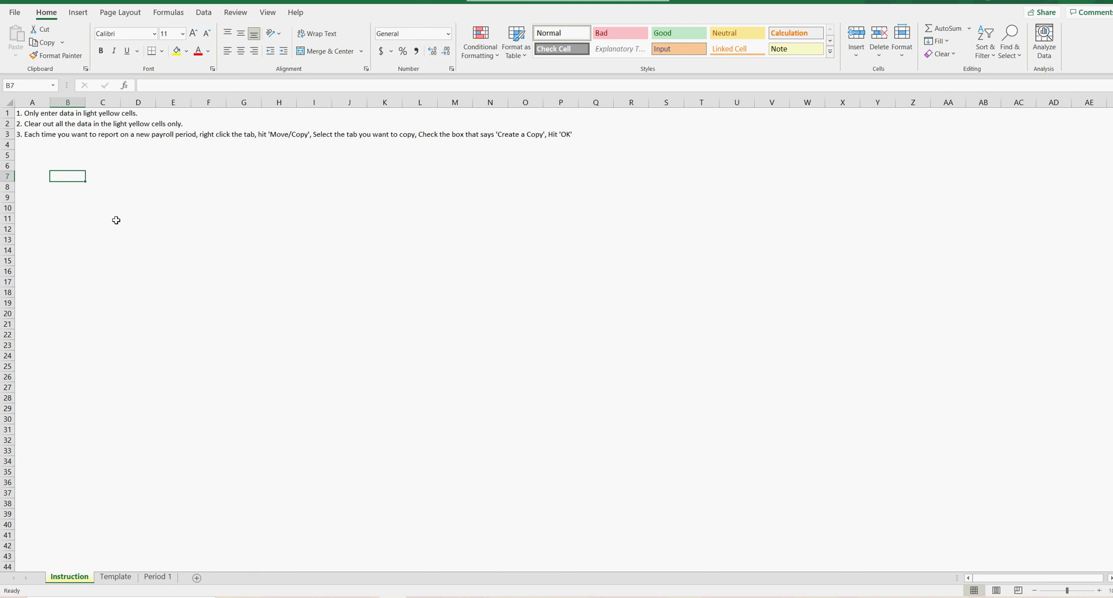